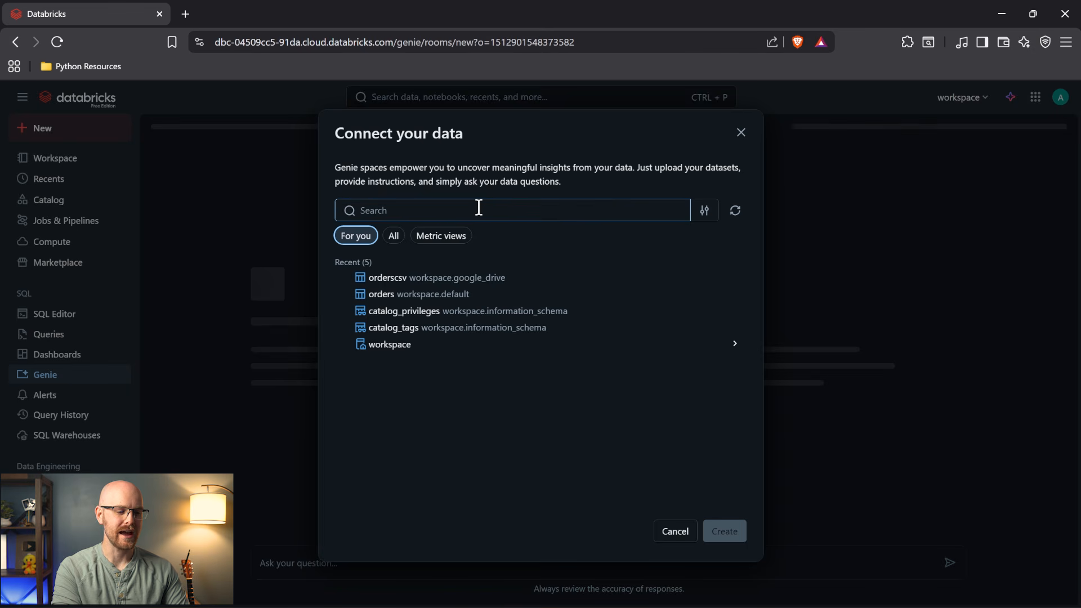
Create a Genie space connected to the trips table in the nyctaxi schema of the samples catalog.
left_click(393, 237)
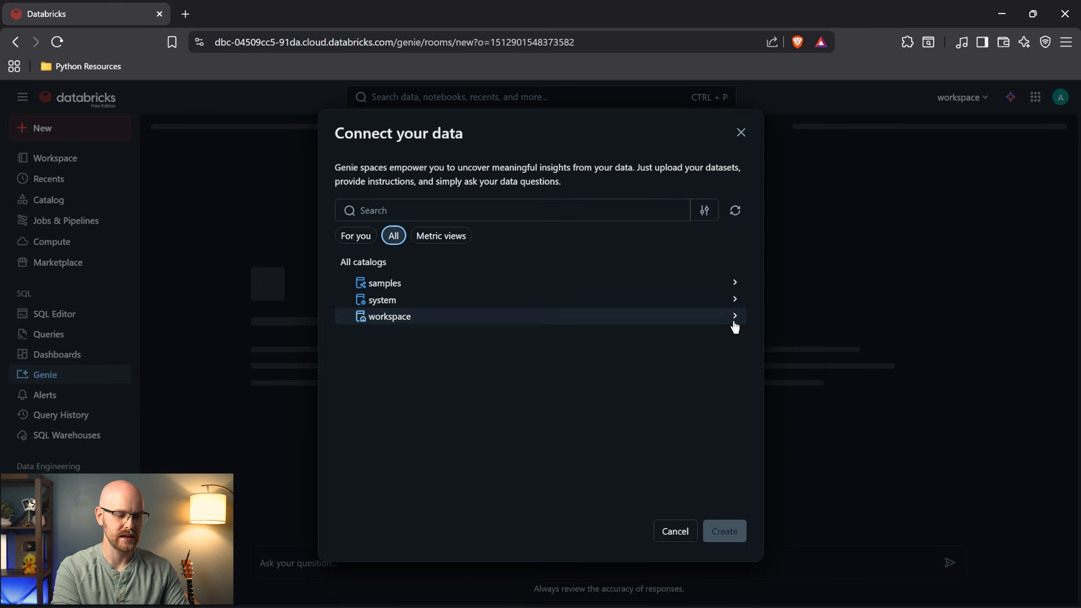
left_click(734, 284)
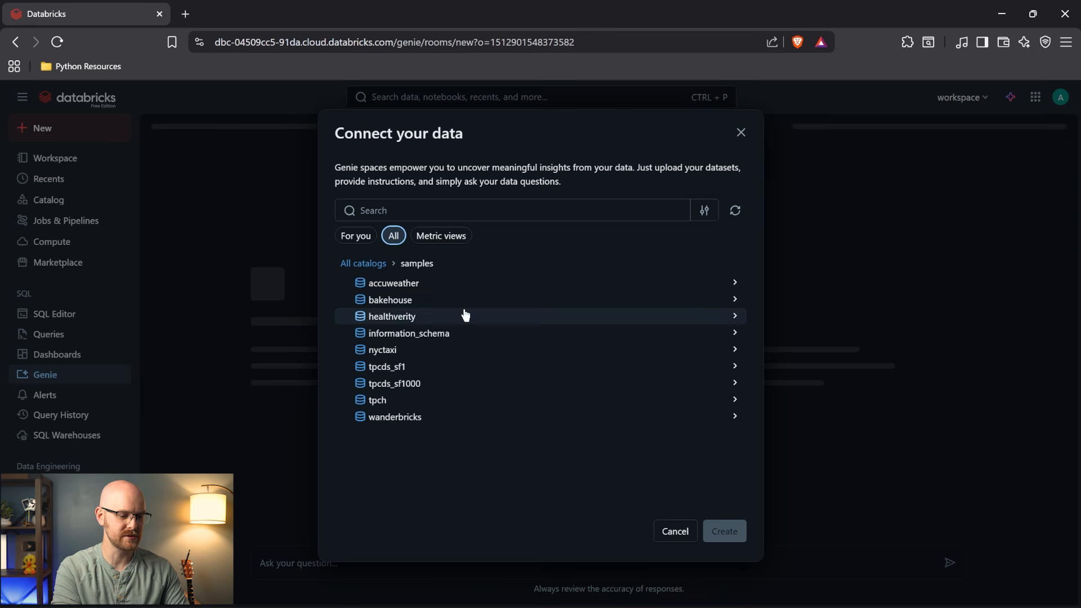
left_click(451, 351)
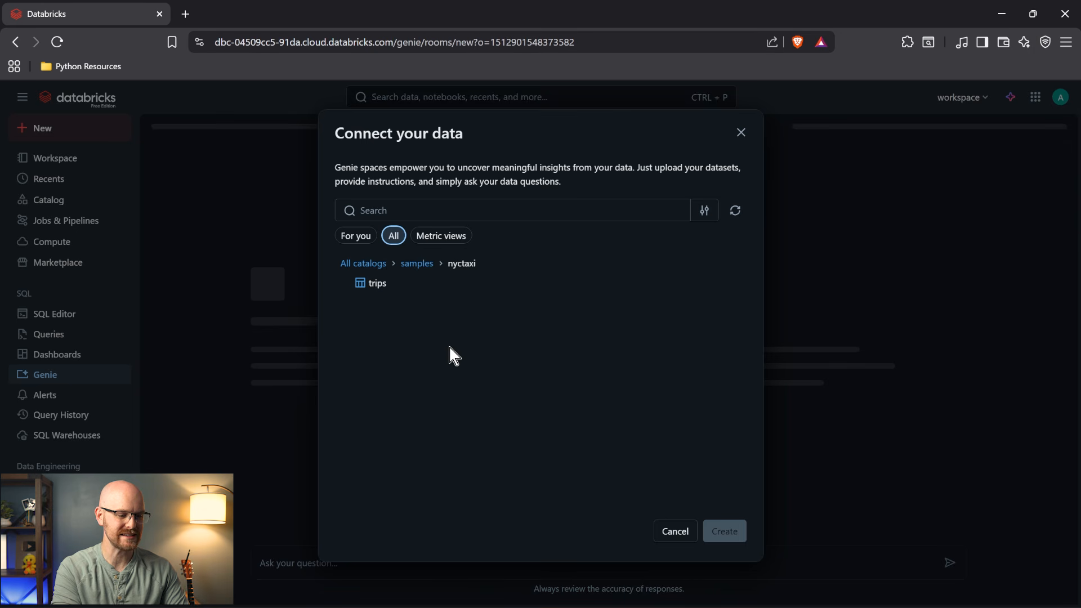
left_click(417, 285)
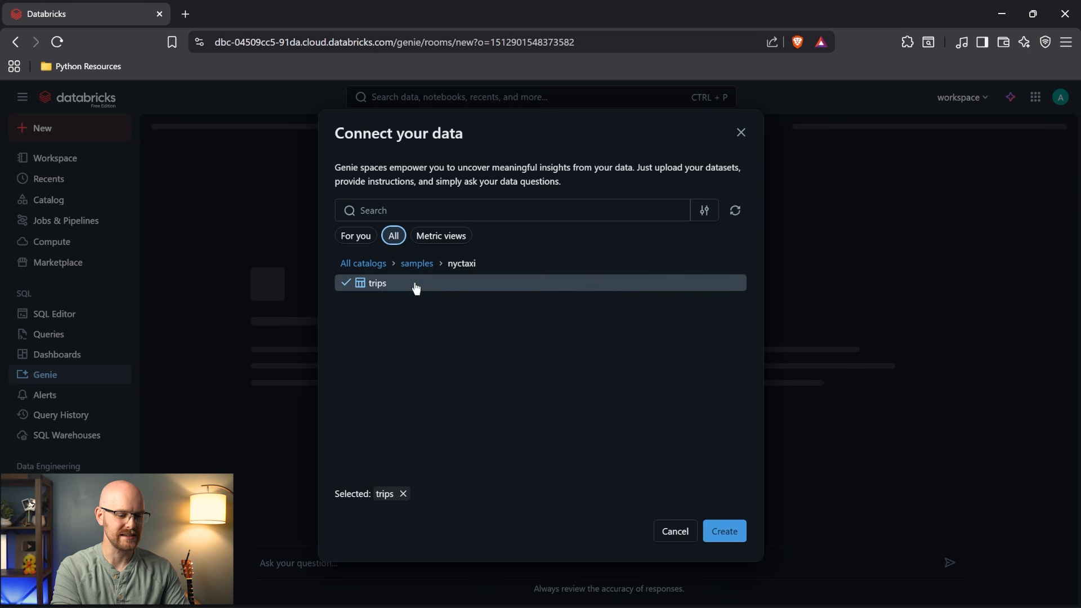
left_click(723, 531)
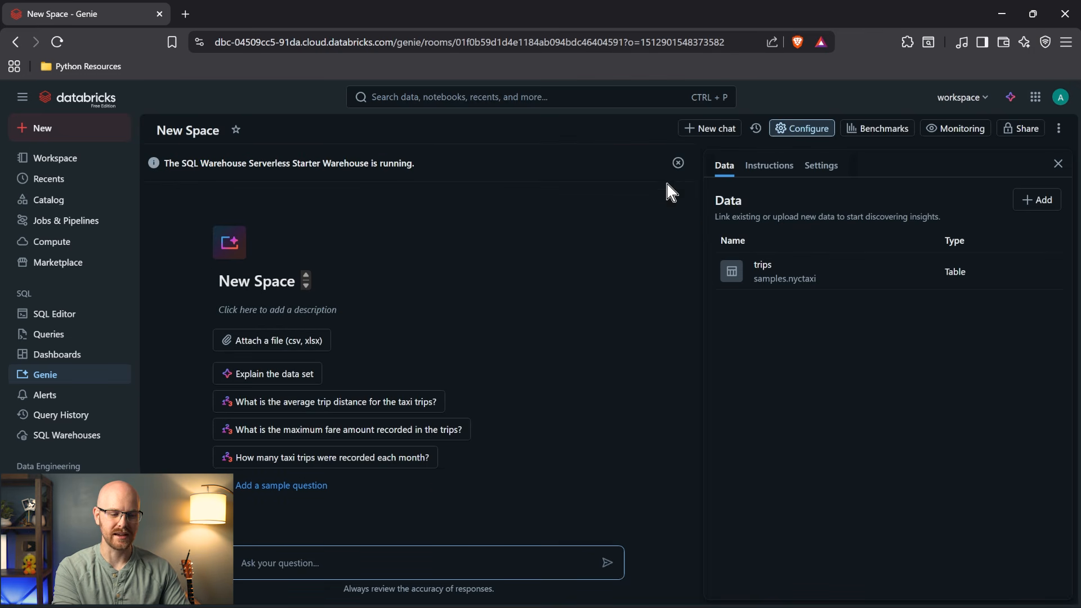
left_click(678, 162)
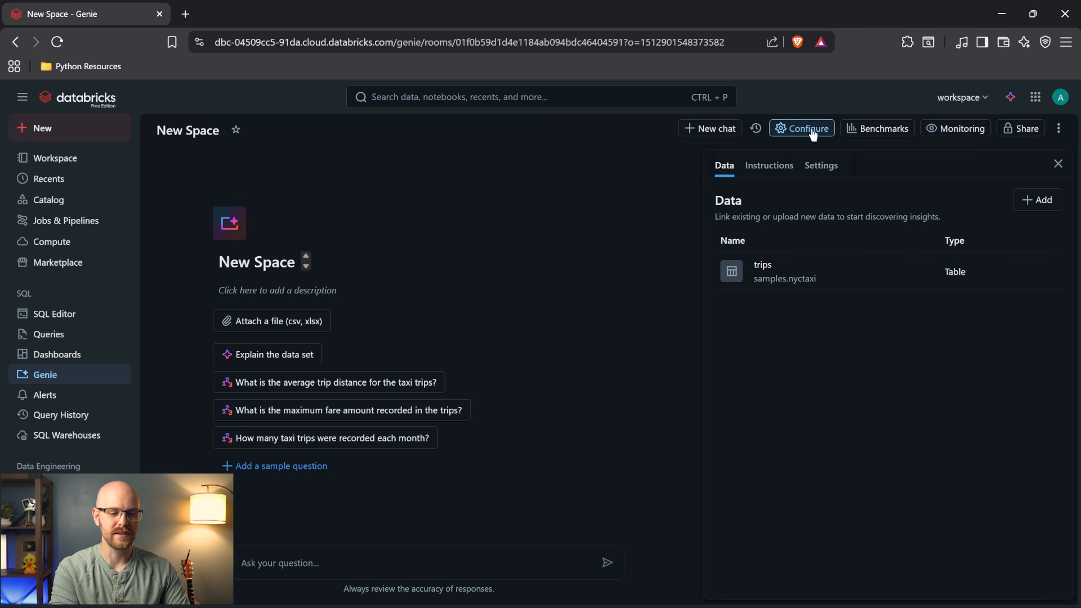
Set the Genie space's title to "Databricks Genie Taxi" and save the settings.
left_click(774, 166)
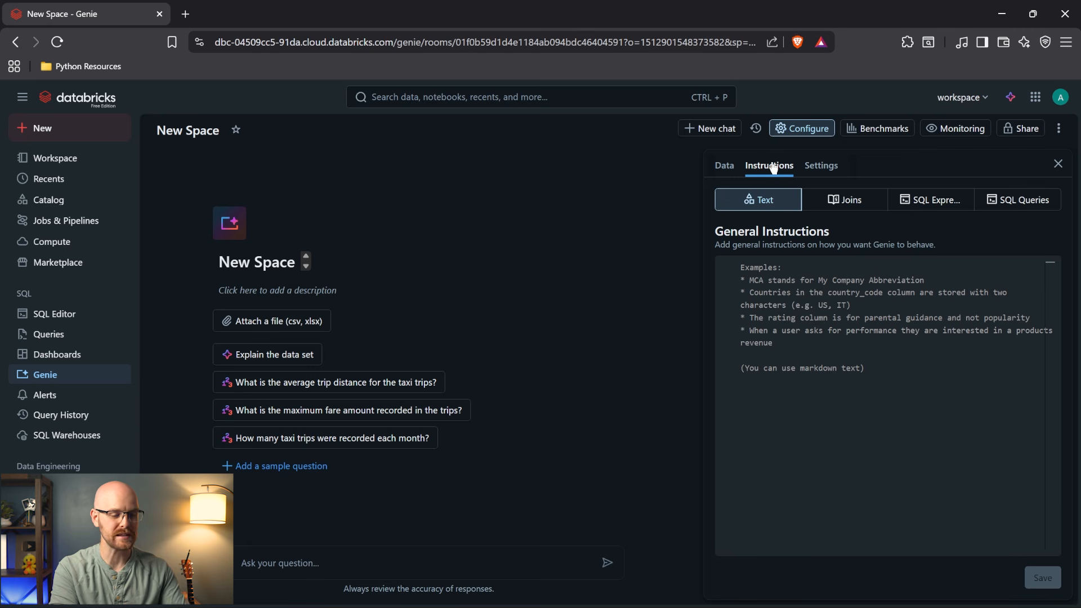
left_click(819, 166)
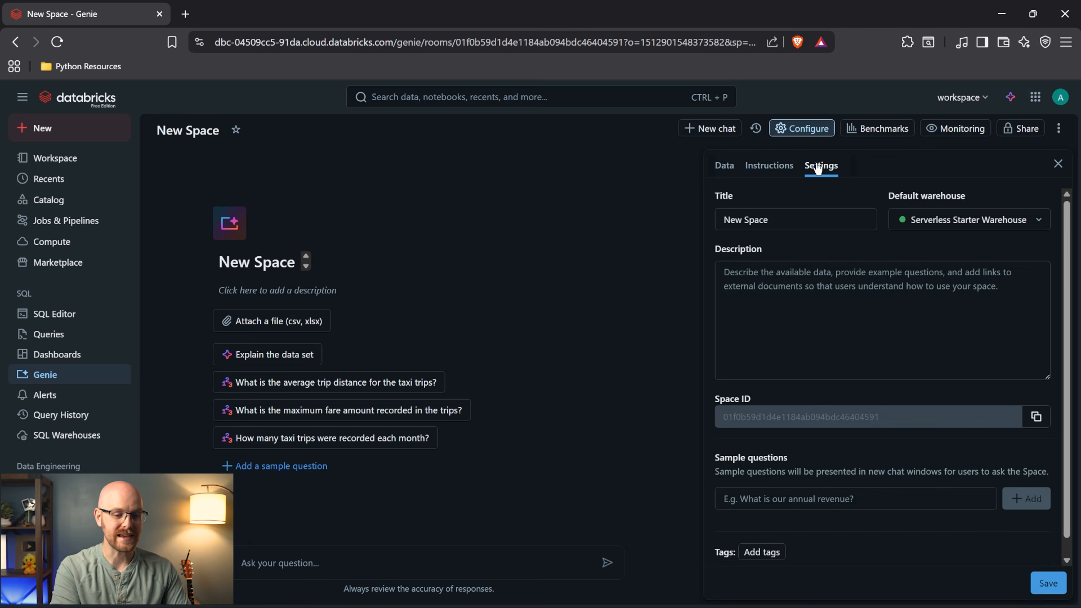
triple_click(795, 220)
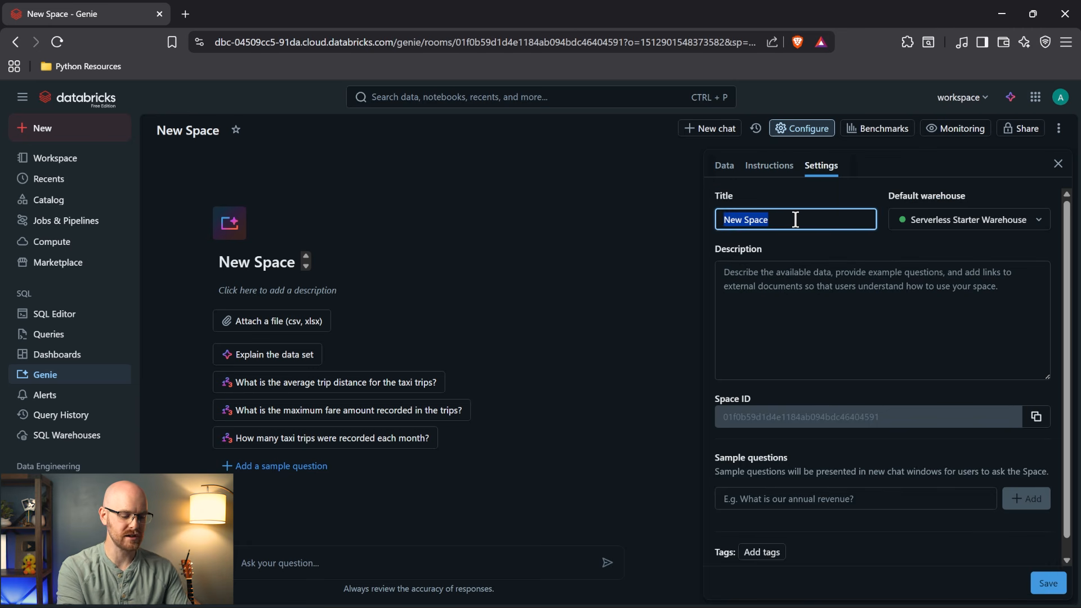
type("Dat")
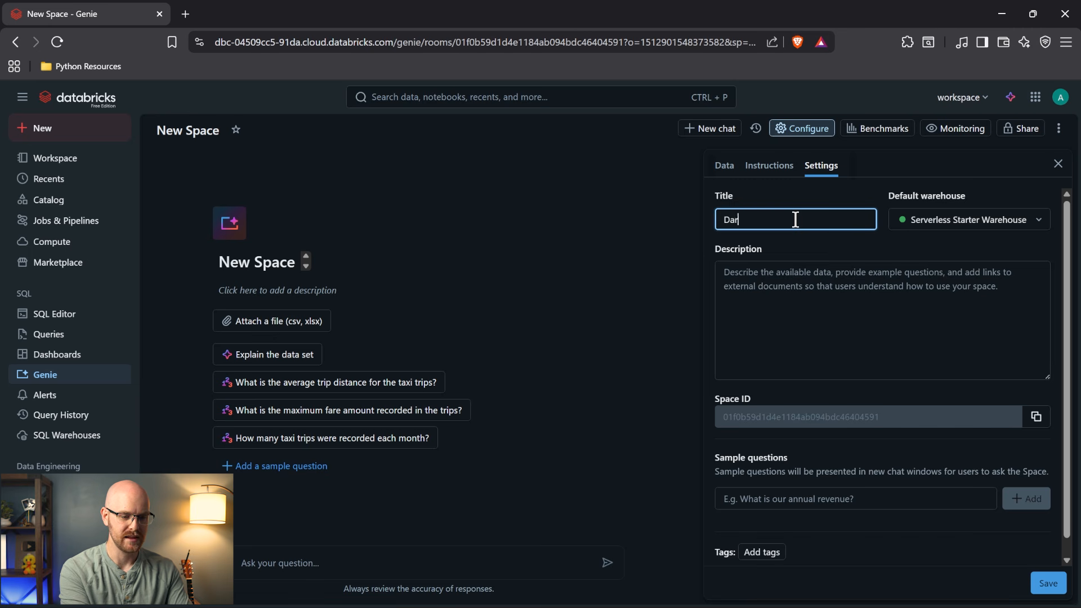
type("abricks Genie")
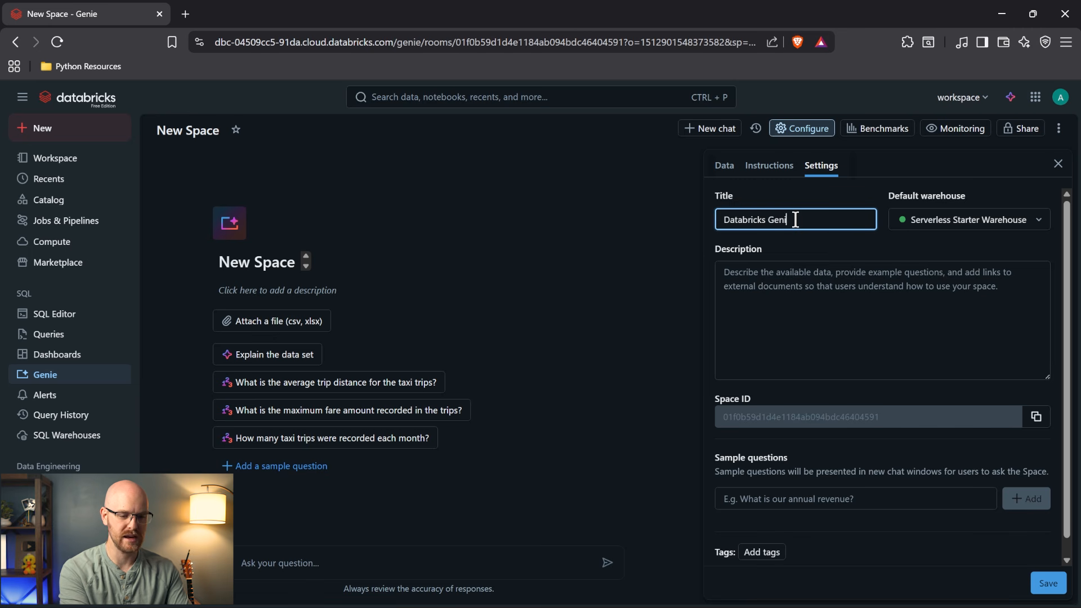
type(" Taxi")
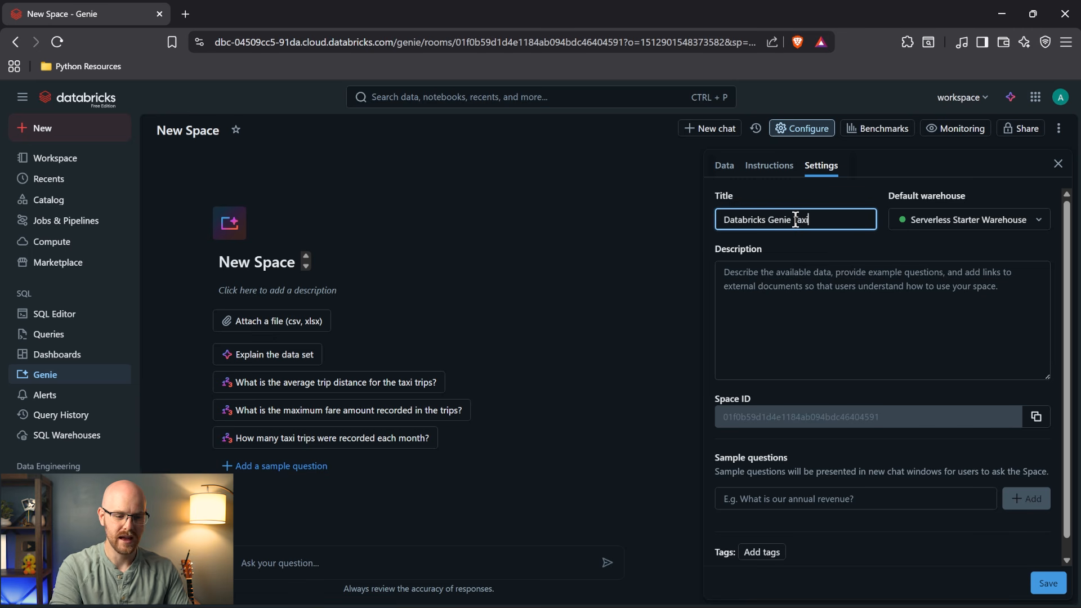
left_click(809, 272)
scroll(767, 348, "down", 1)
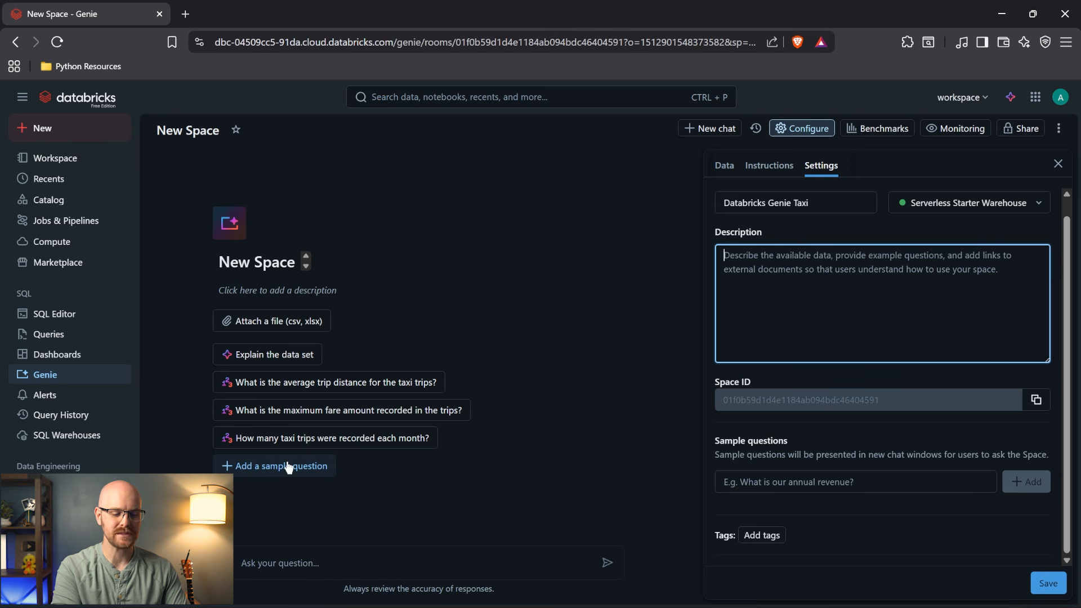
left_click(851, 482)
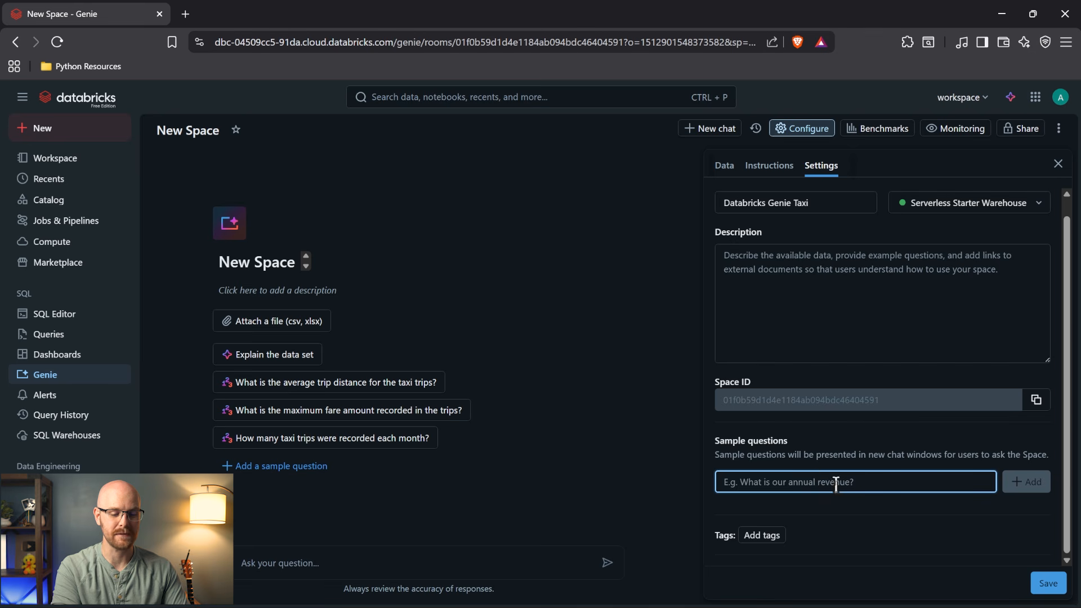
left_click(1048, 584)
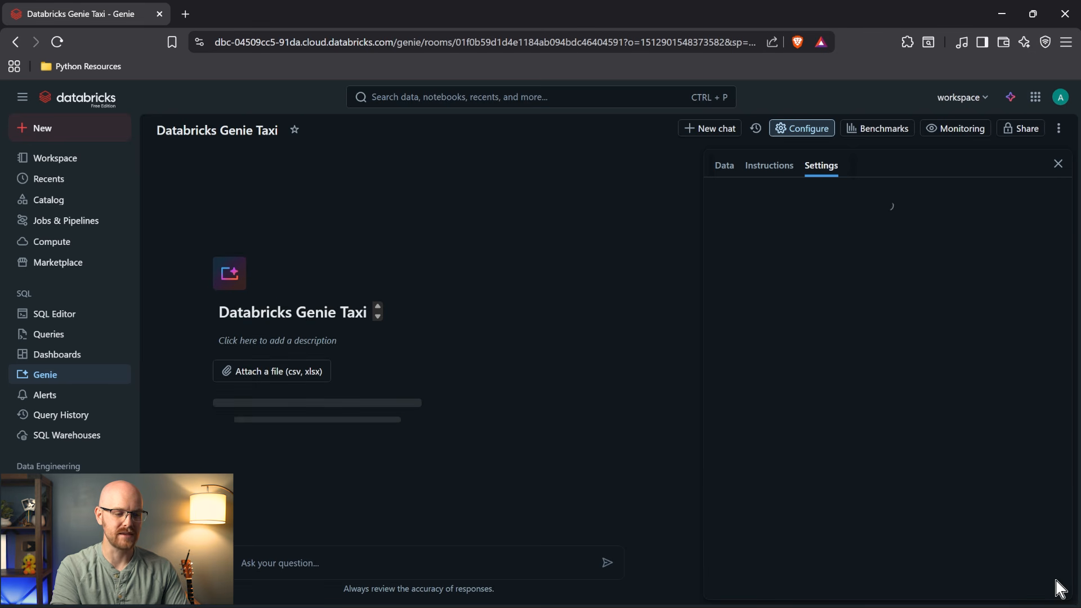
left_click(1058, 164)
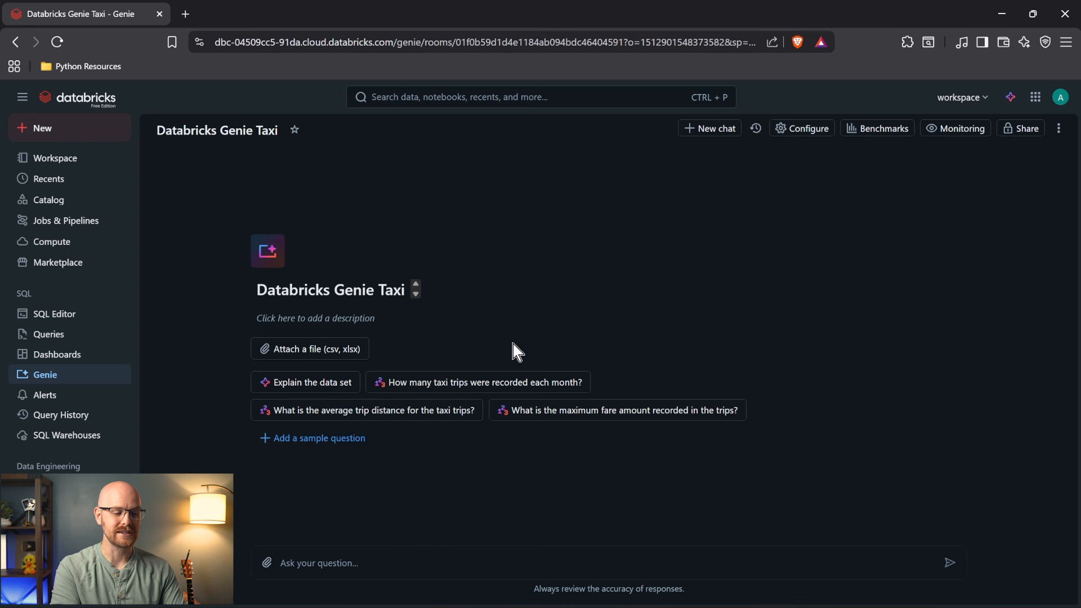
Have Genie explain the data set and review the columns of the connected trips table.
left_click(344, 381)
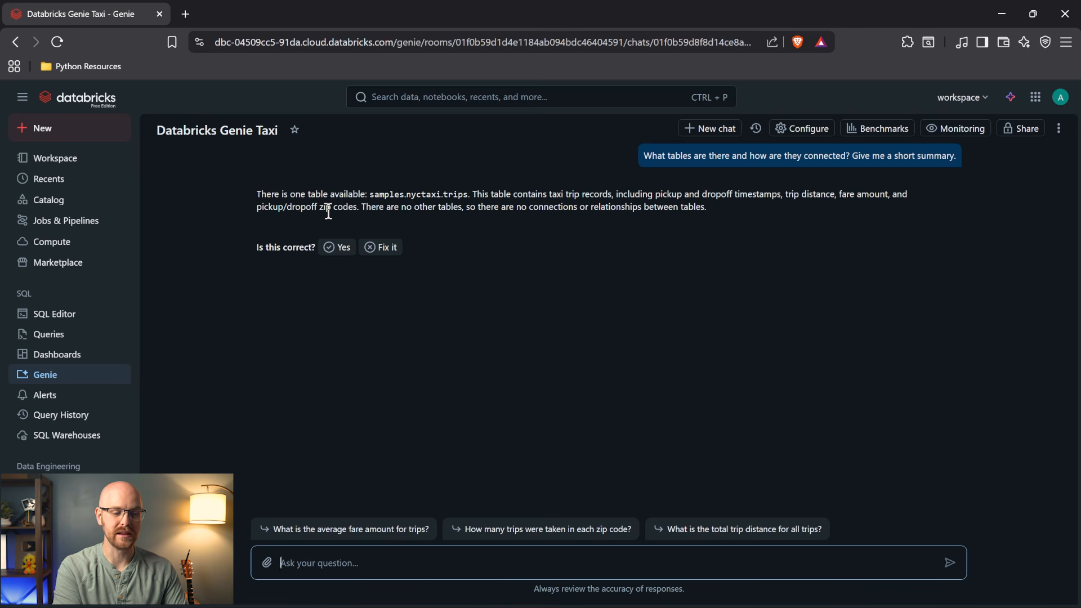
left_click(816, 128)
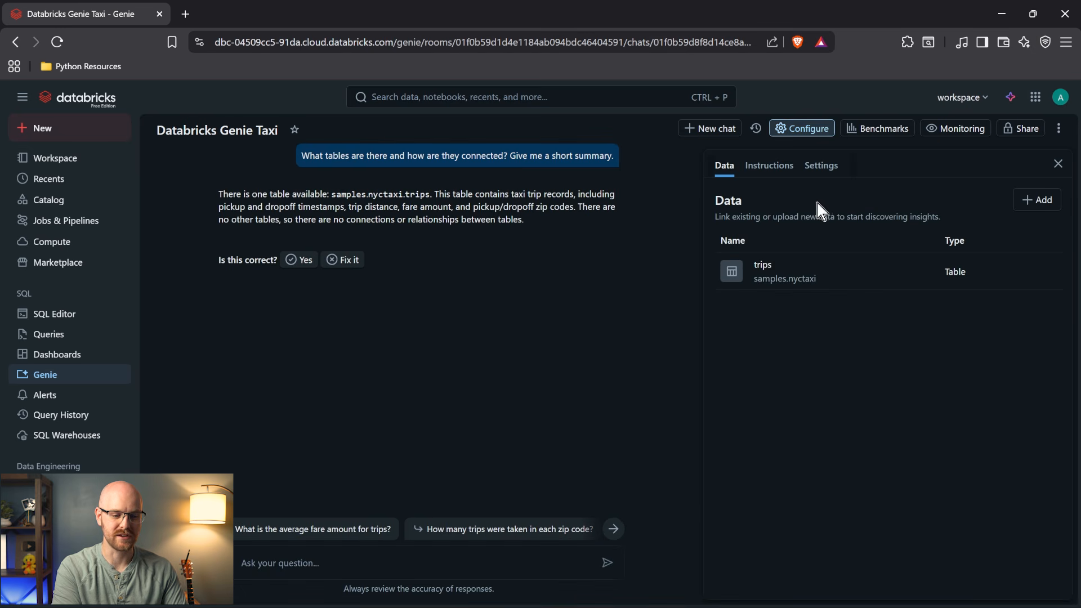
left_click(822, 267)
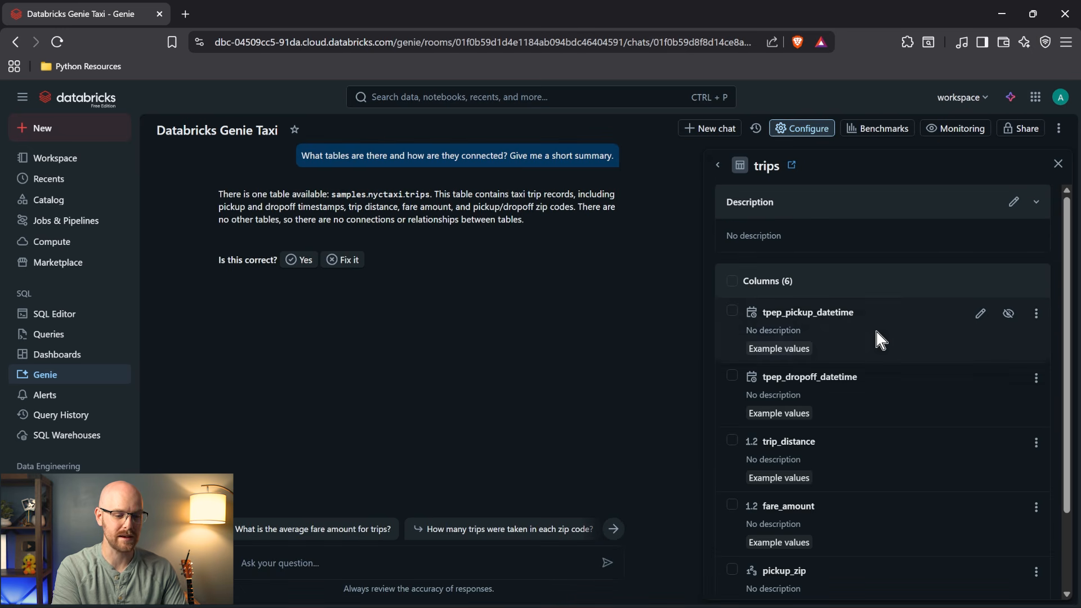
scroll(877, 332, "down", 3)
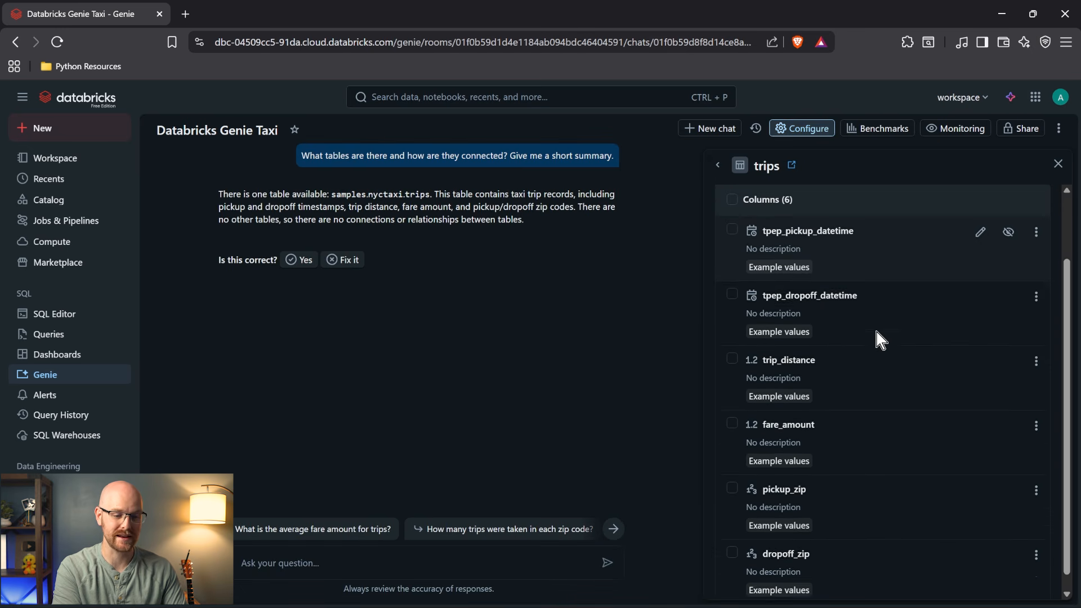
scroll(877, 338, "up", 2)
Ask Genie "show me a sample of the data please" and close the configuration pane.
left_click(394, 563)
type("sh")
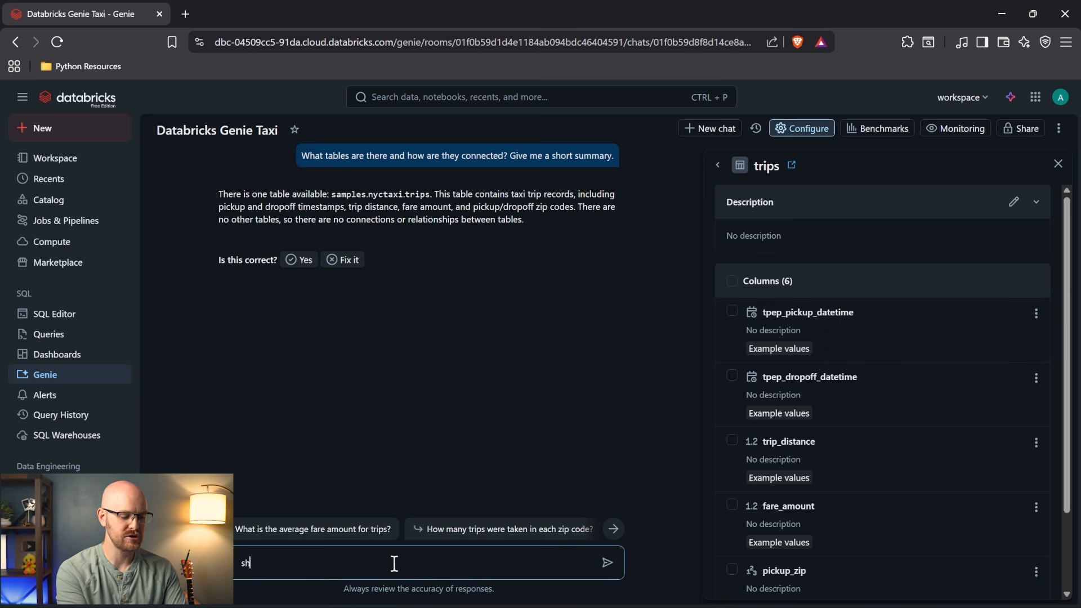
type("ow me a sample of th")
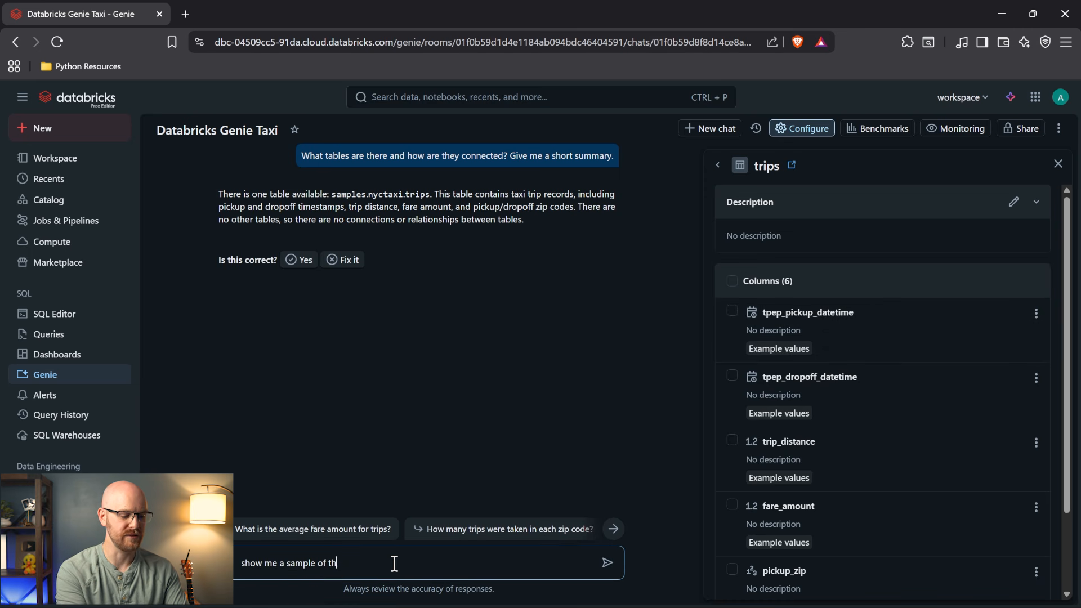
type("e data please")
key("Return")
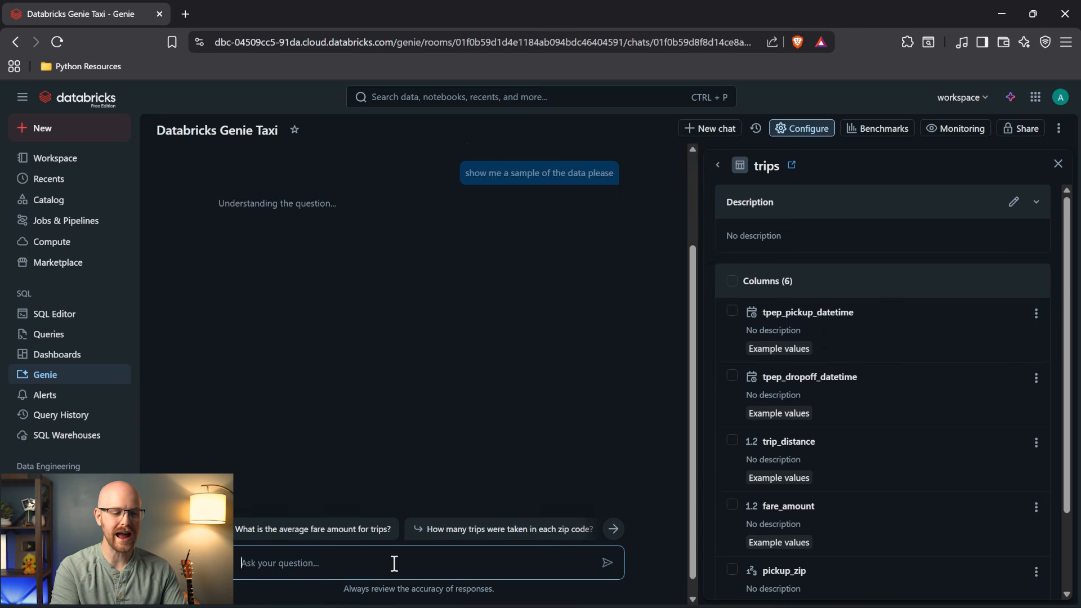
left_click(1057, 165)
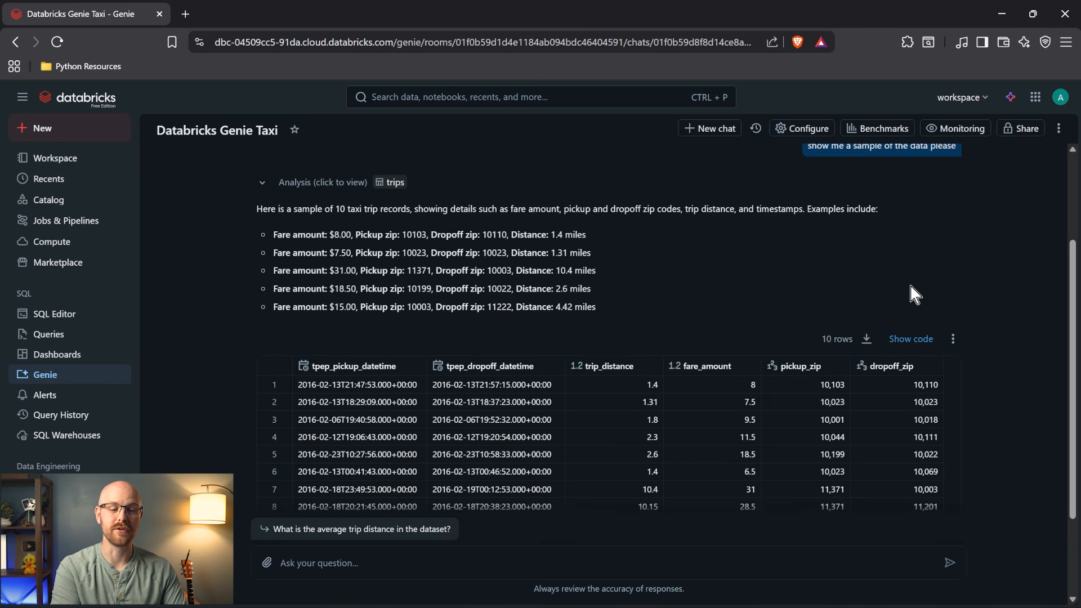
Show the sample answer's generated SQL, change its row limit to 20 and run the query.
left_click(910, 338)
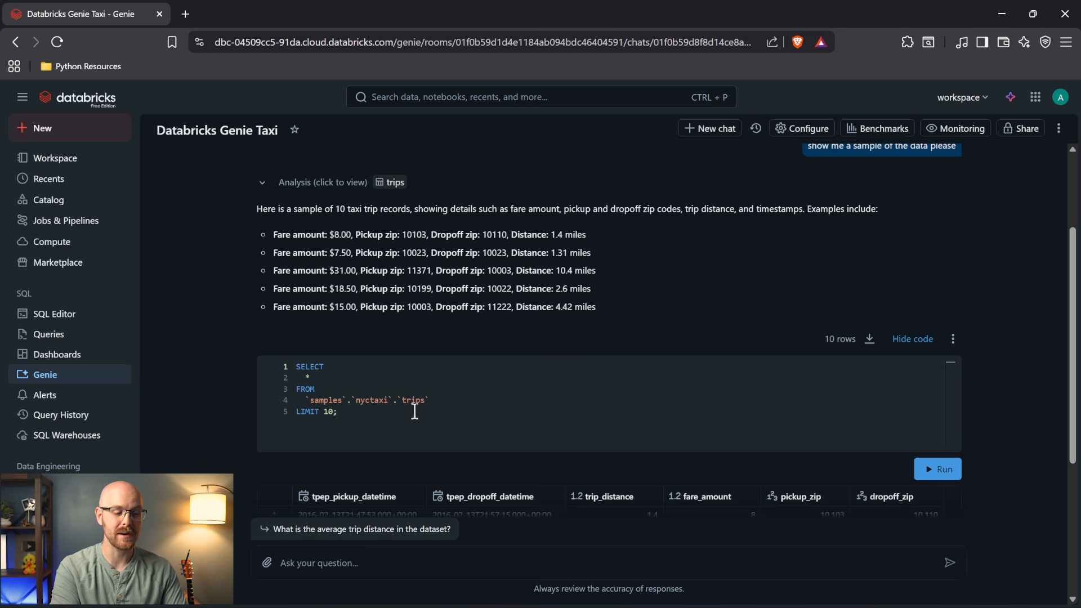
left_click(387, 414)
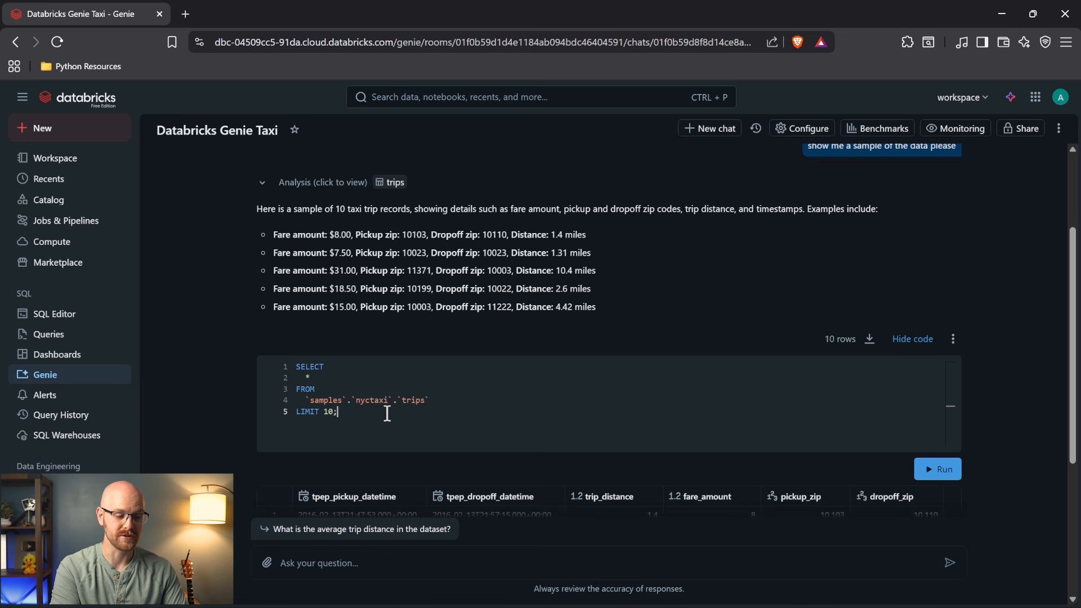
double_click(329, 412)
type("20")
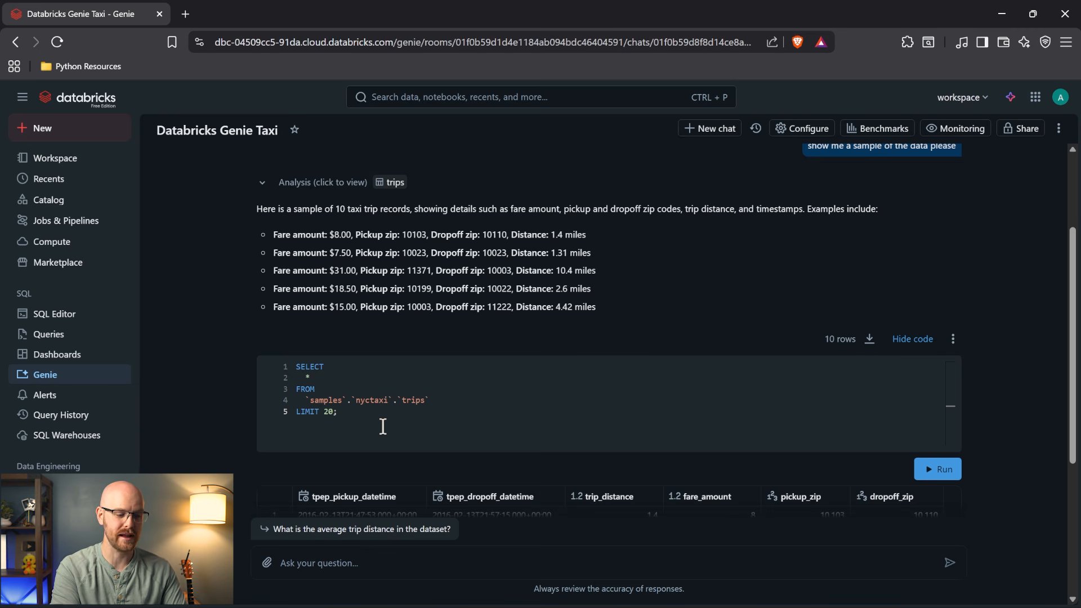
scroll(172, 425, "down", 3)
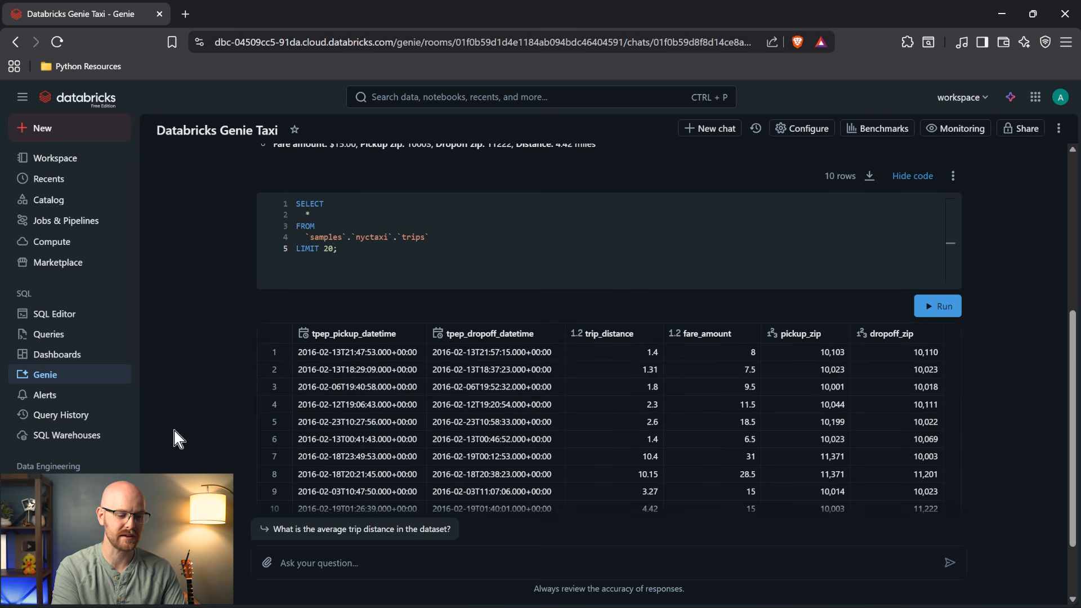
left_click(937, 305)
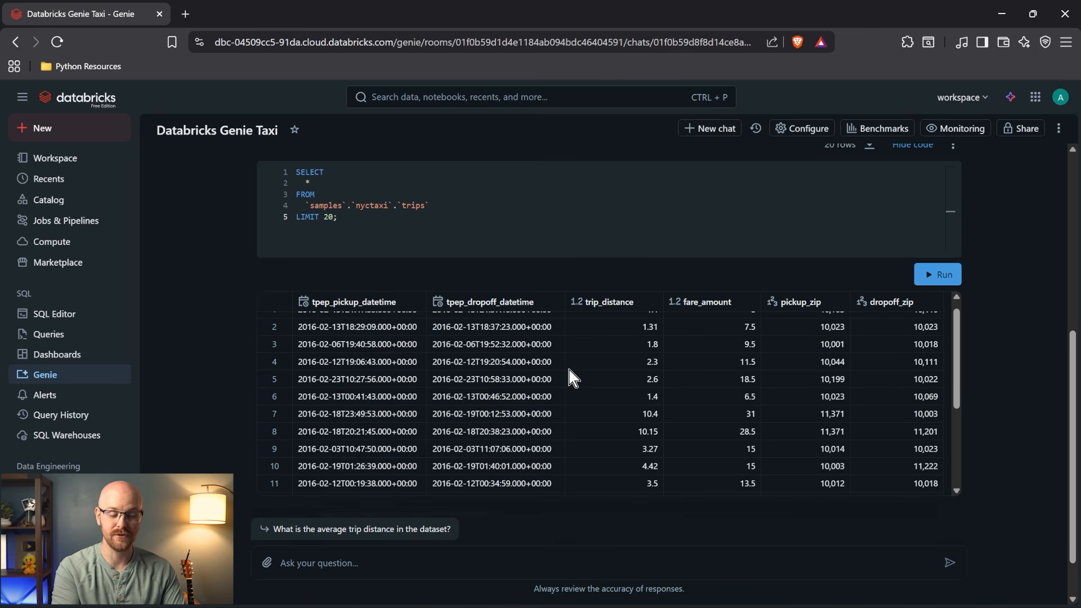
scroll(566, 364, "up", 1)
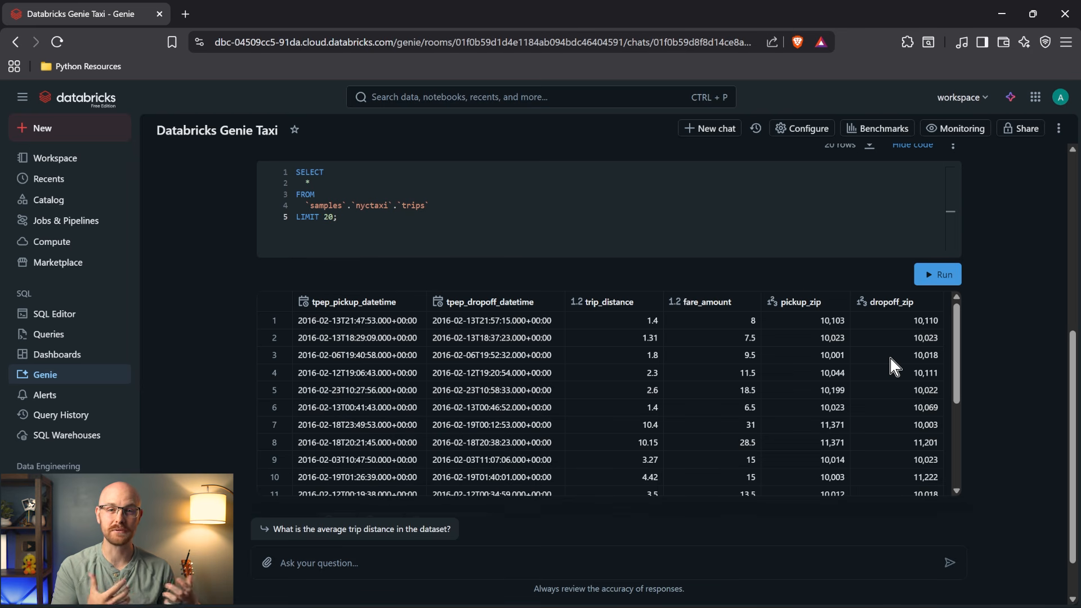
Ask Genie "What zipode are people being picked up at the most?".
left_click(462, 564)
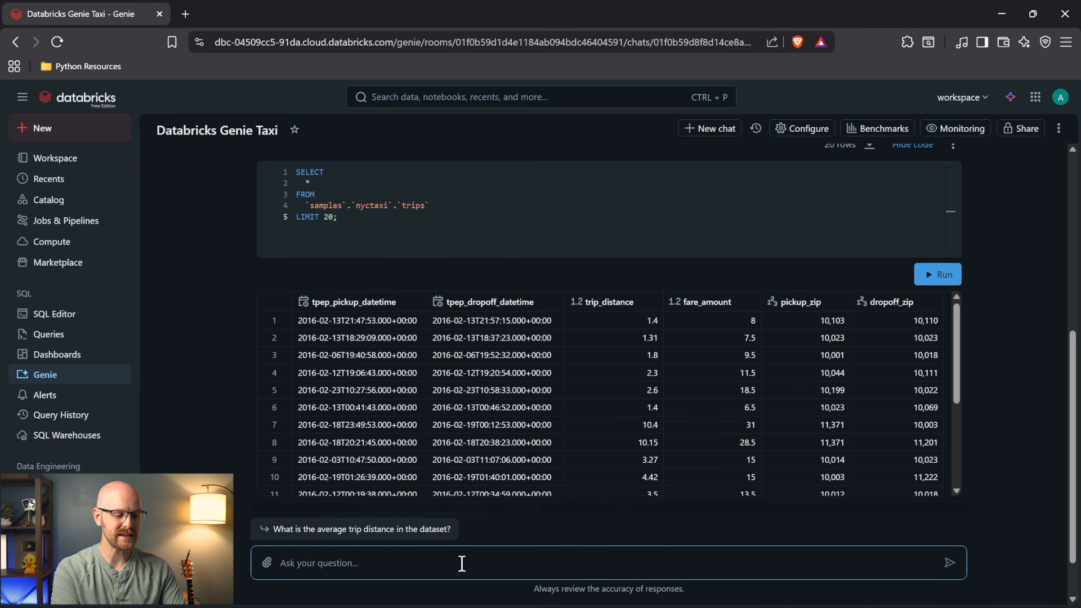
type("What")
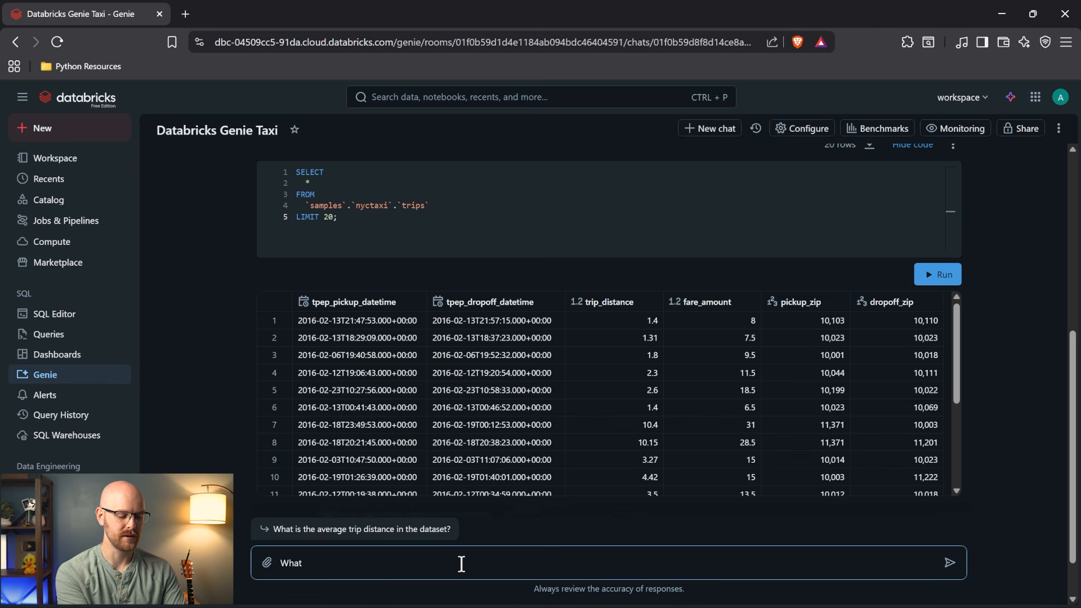
type(" zipode ")
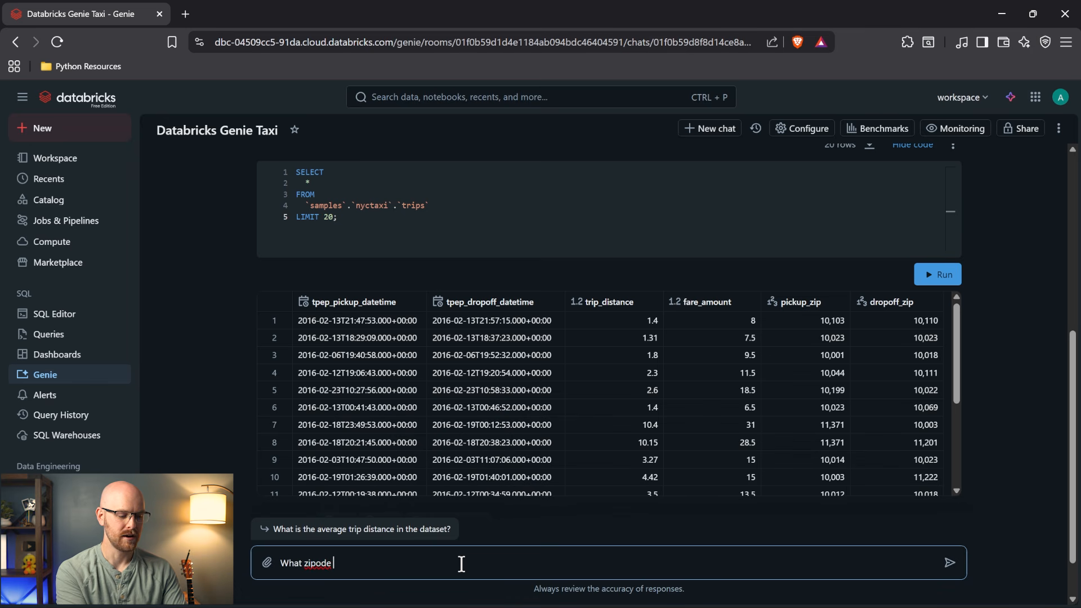
type("are peopl")
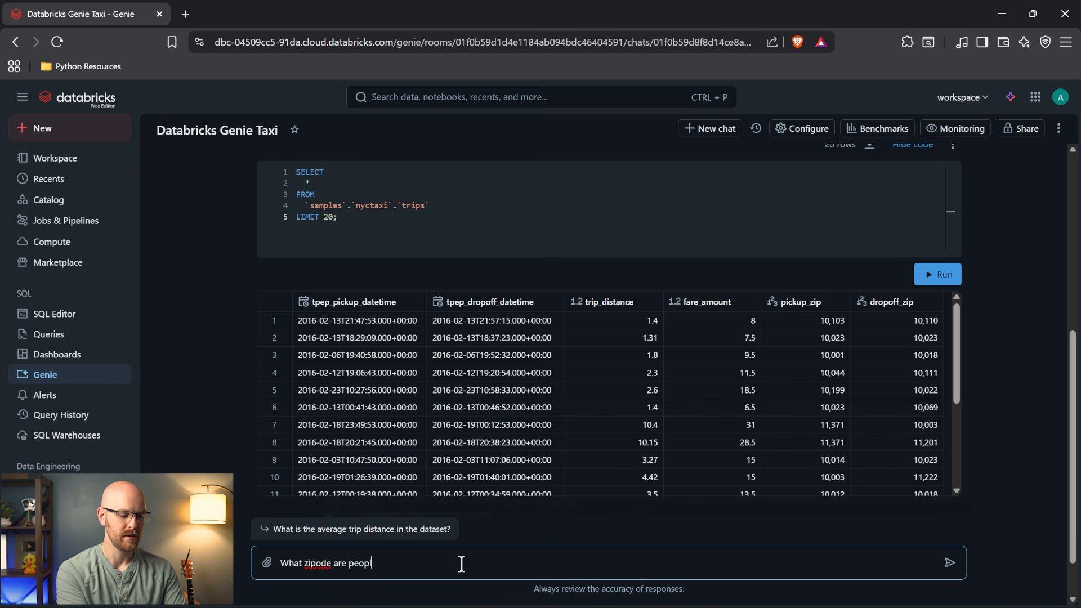
type("e being pu")
type("c")
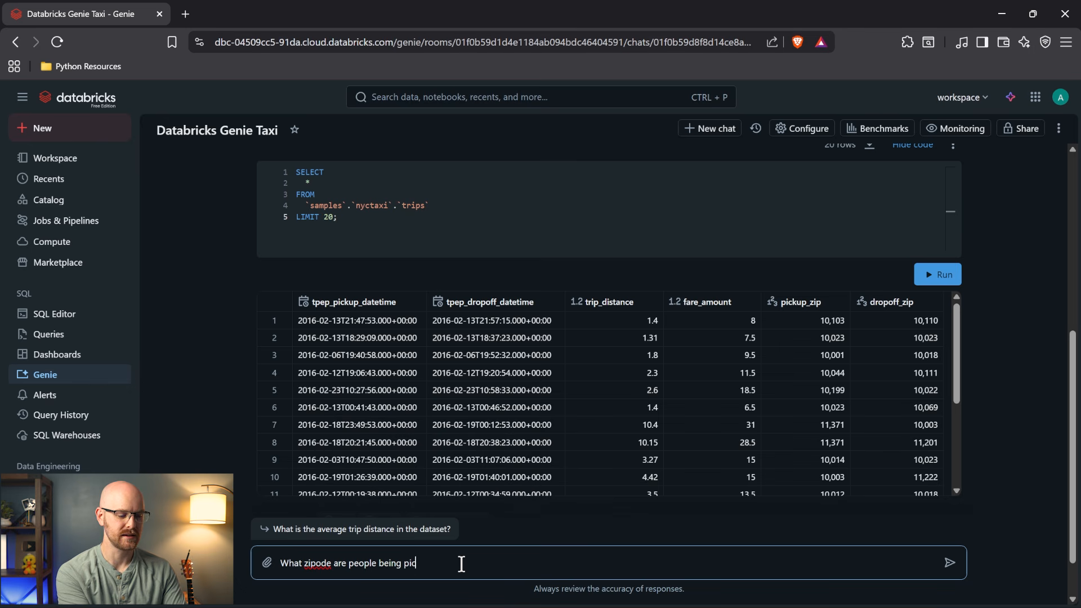
type("ked up at the ")
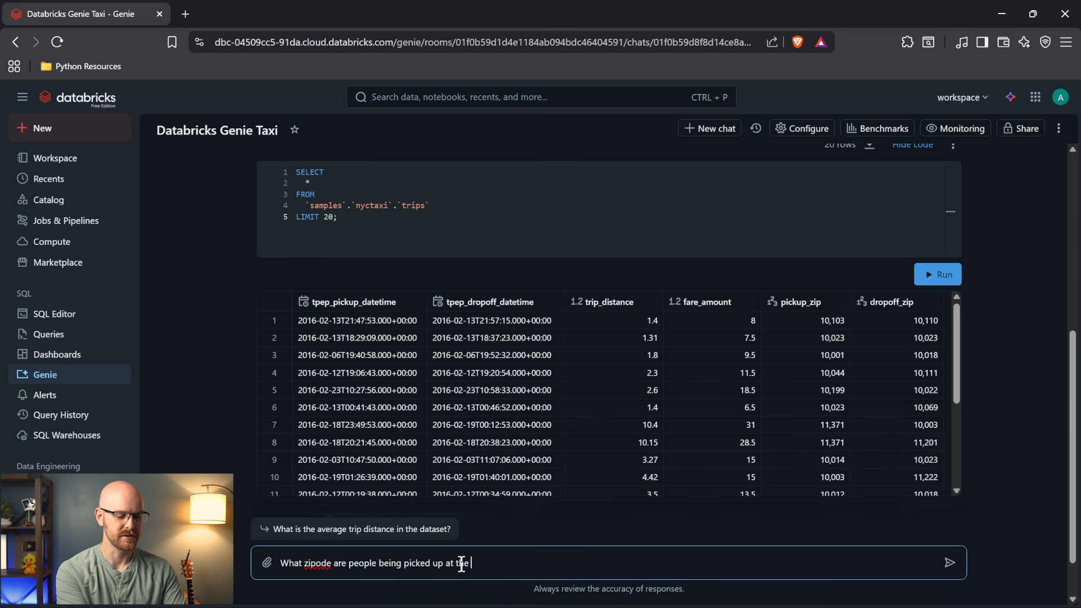
type("most?")
key("Return")
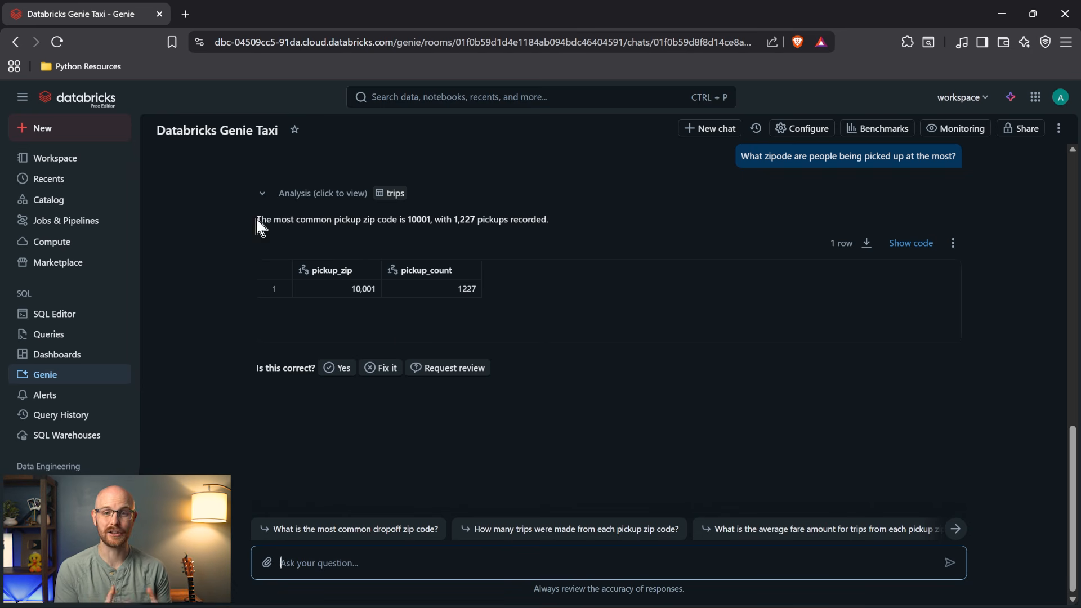
Review the answer on the most common pickup zip code and show its generated SQL with the result table.
left_click_drag(256, 221, 505, 231)
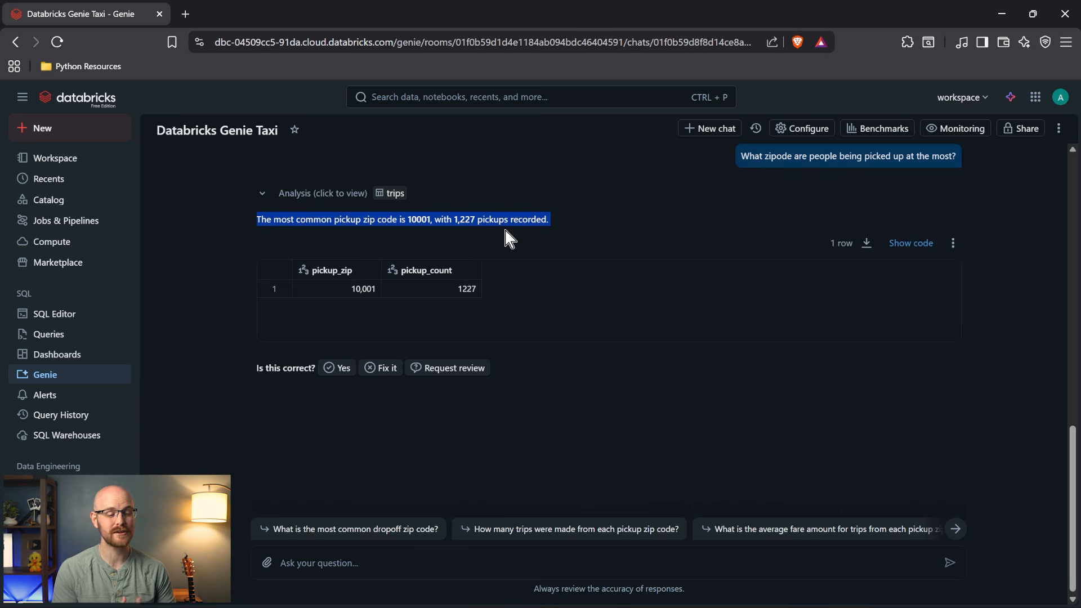
left_click(556, 228)
left_click(902, 244)
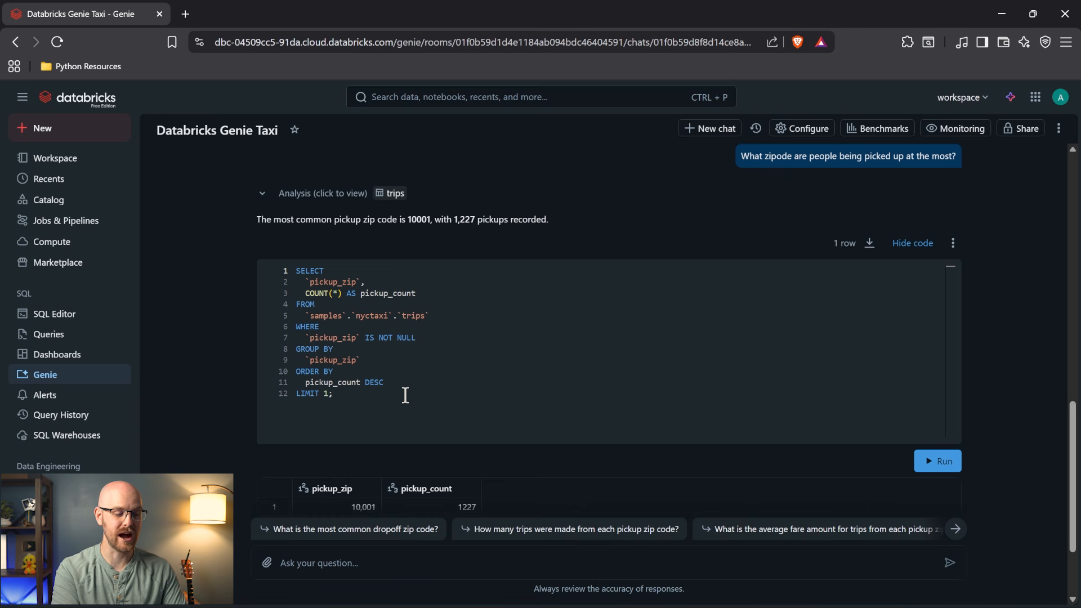
scroll(392, 450, "down", 2)
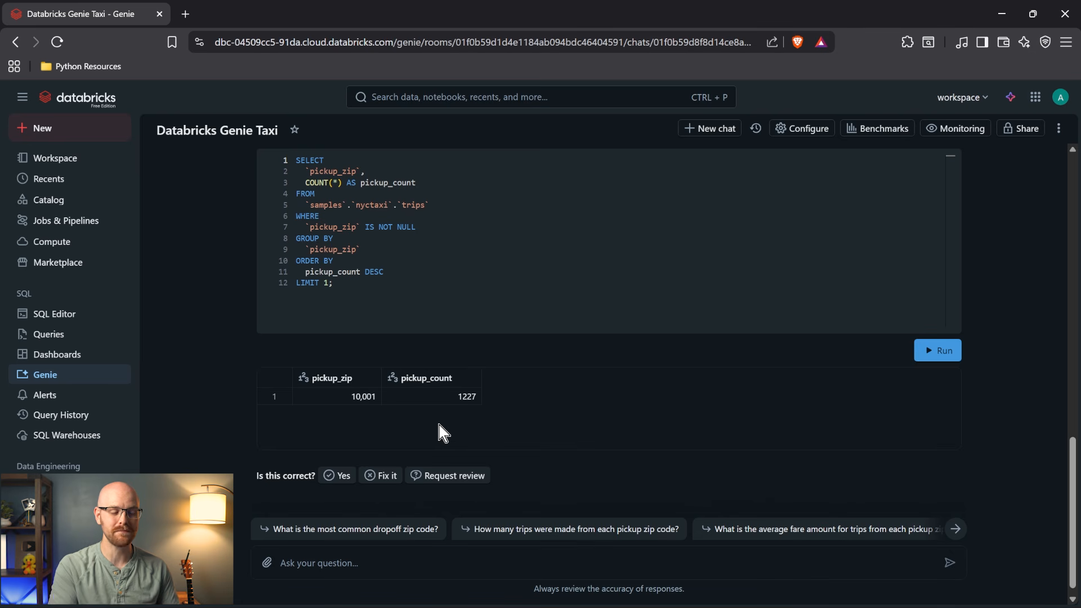
Ask Genie "what time of day do most people get a ride?" and show the answer's generated SQL.
left_click(407, 566)
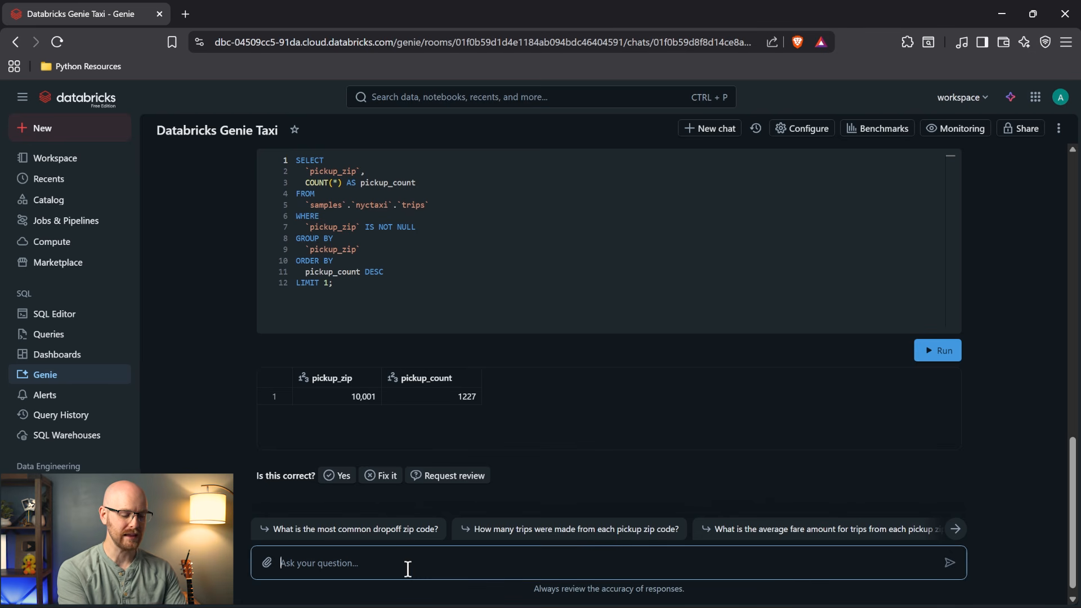
type("what time od")
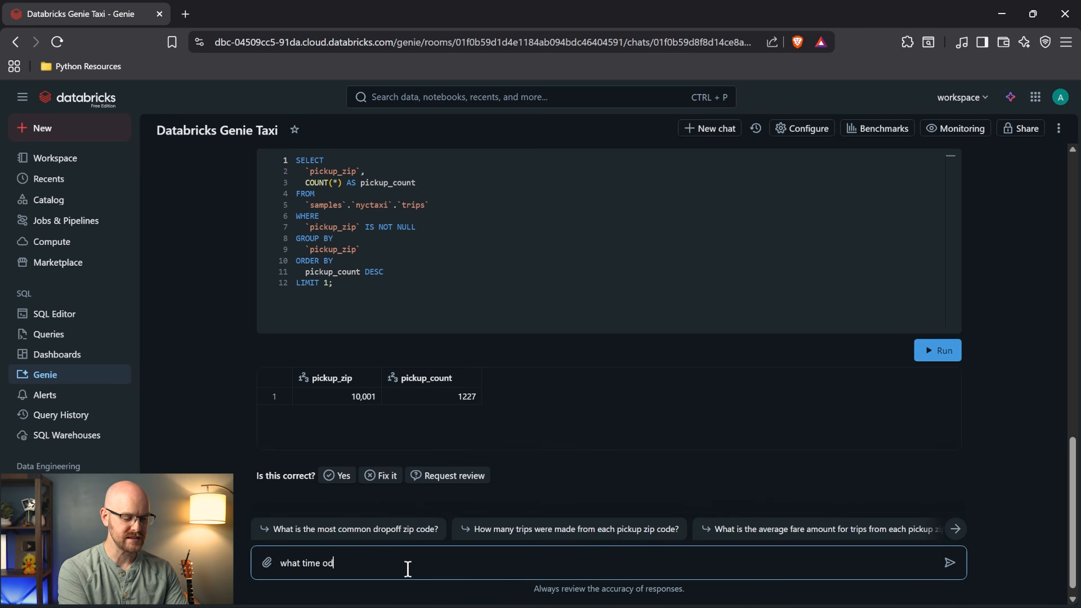
key("BackSpace")
type("f day do most ")
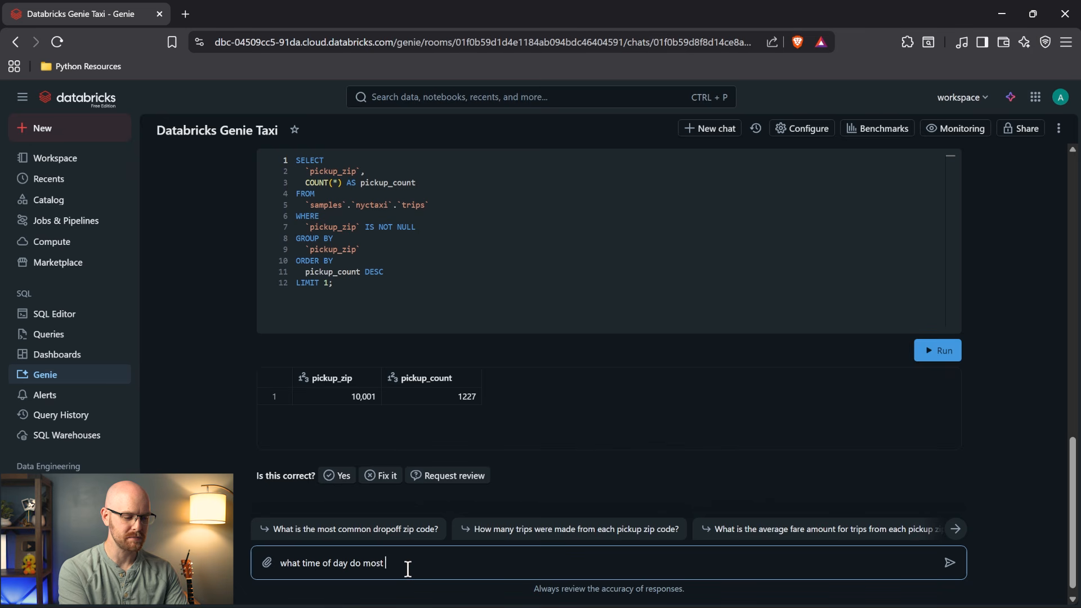
type("people get a ride?")
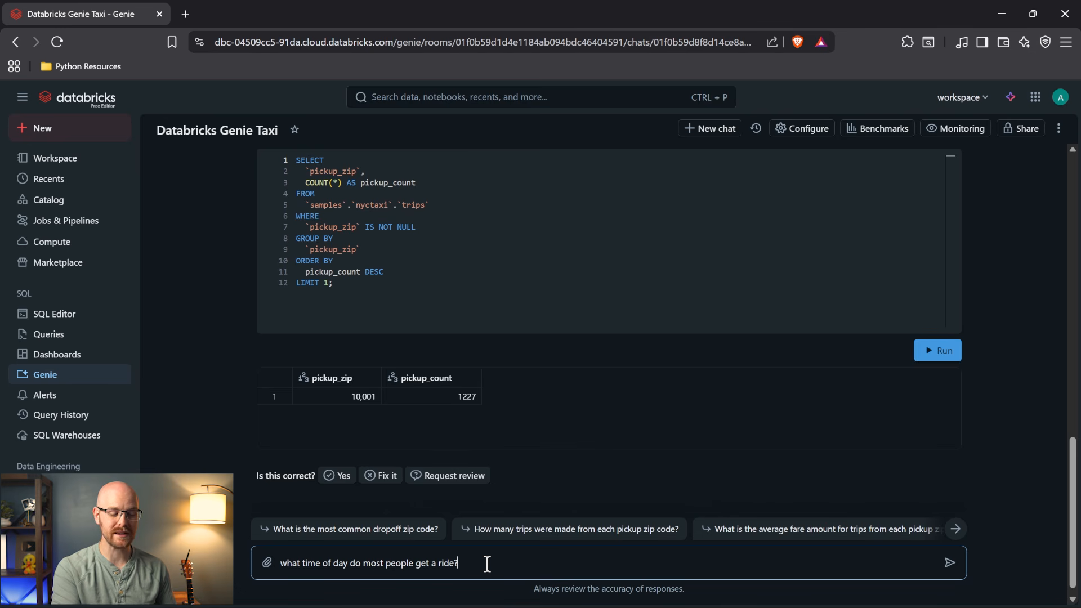
key("Return")
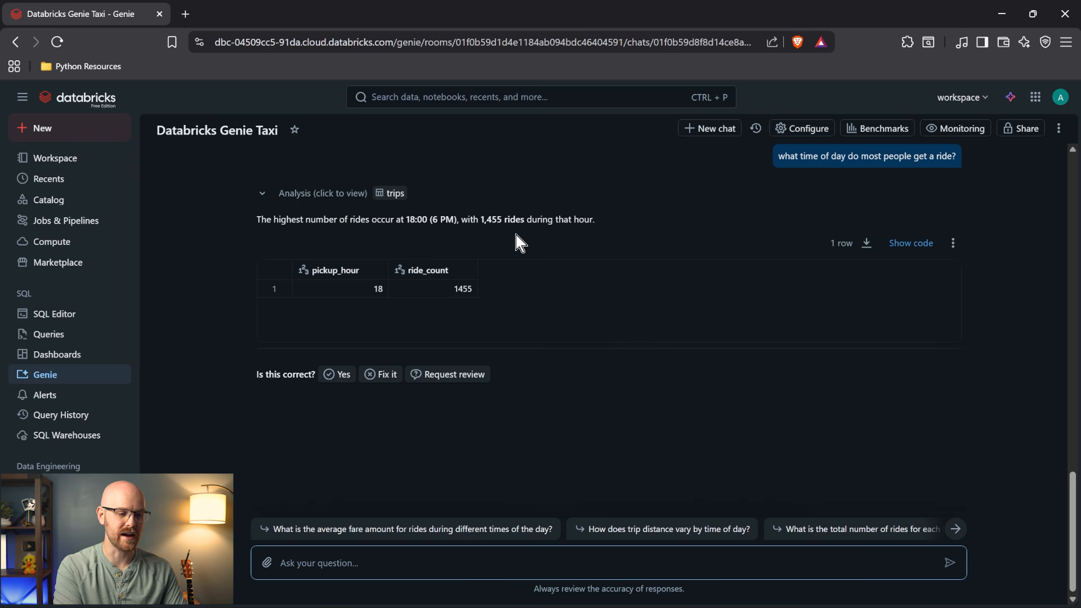
left_click(905, 243)
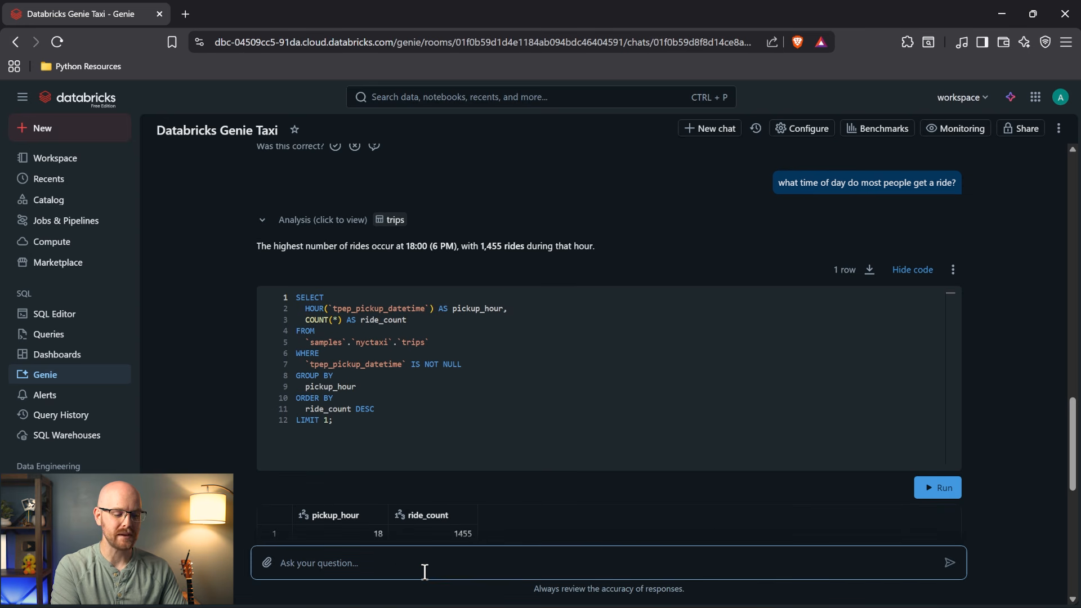
Ask Genie "Can you visualize this?" as a follow-up to the ride time question.
left_click(426, 565)
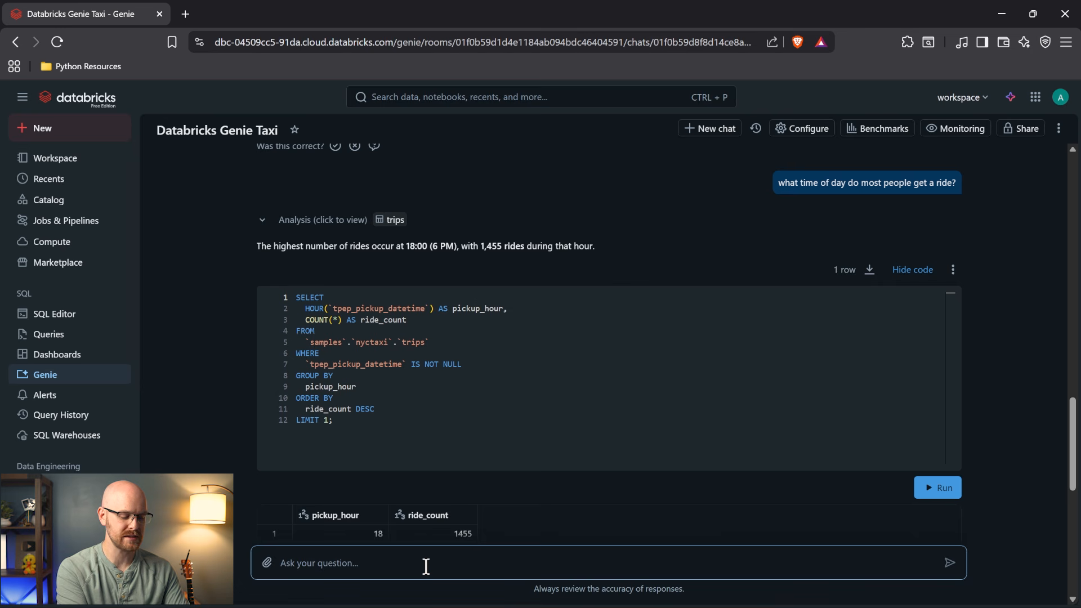
type("Can you vi")
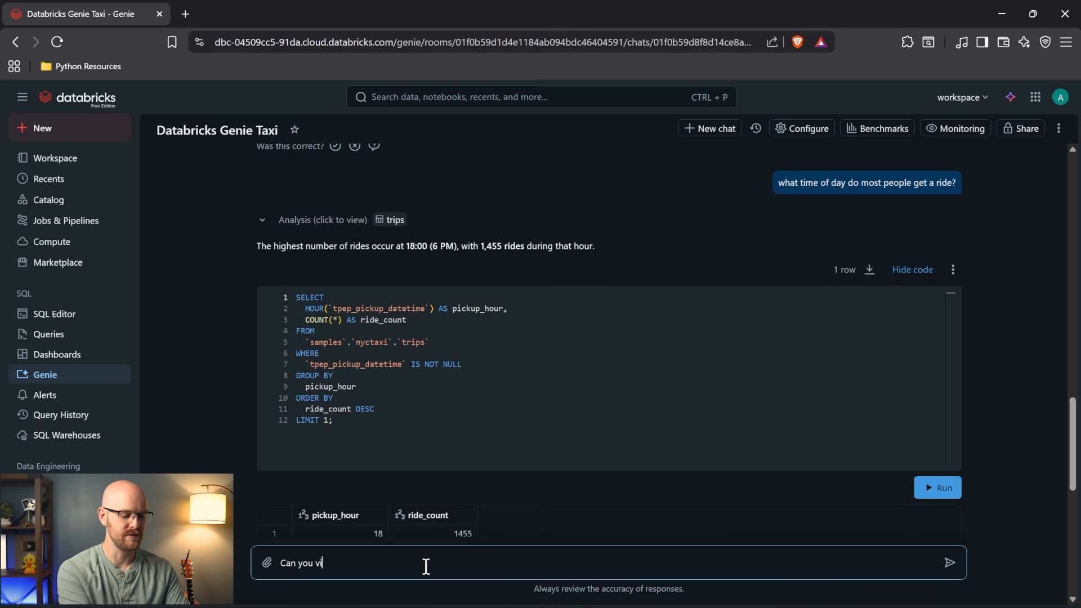
type("sualize this?")
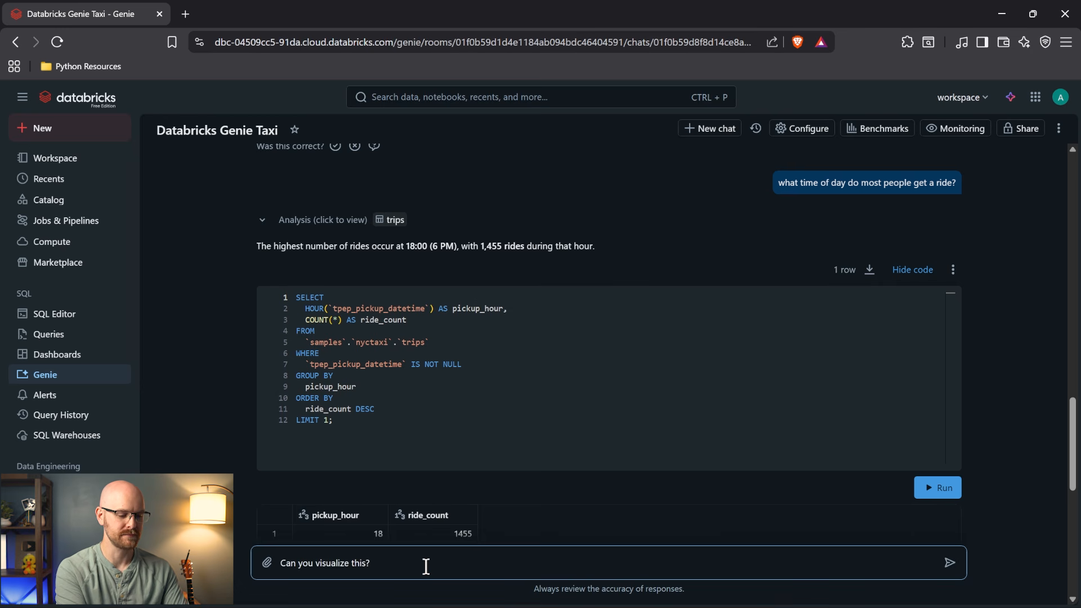
key("Return")
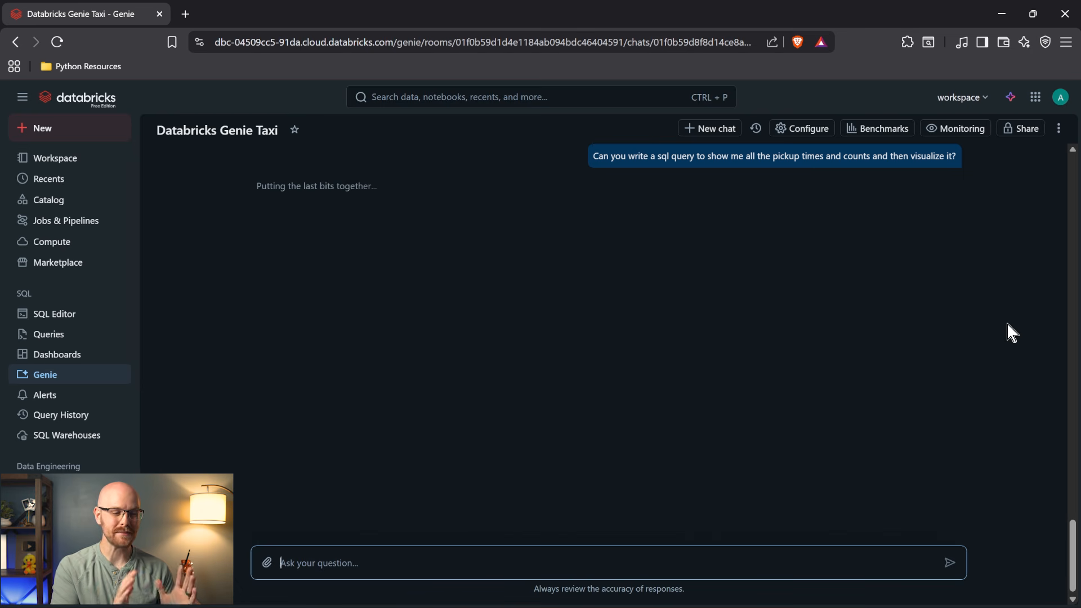
Show the generated SQL for the rides per pickup hour answer and examine the query, result table and bar chart.
scroll(1008, 332, "up", 3)
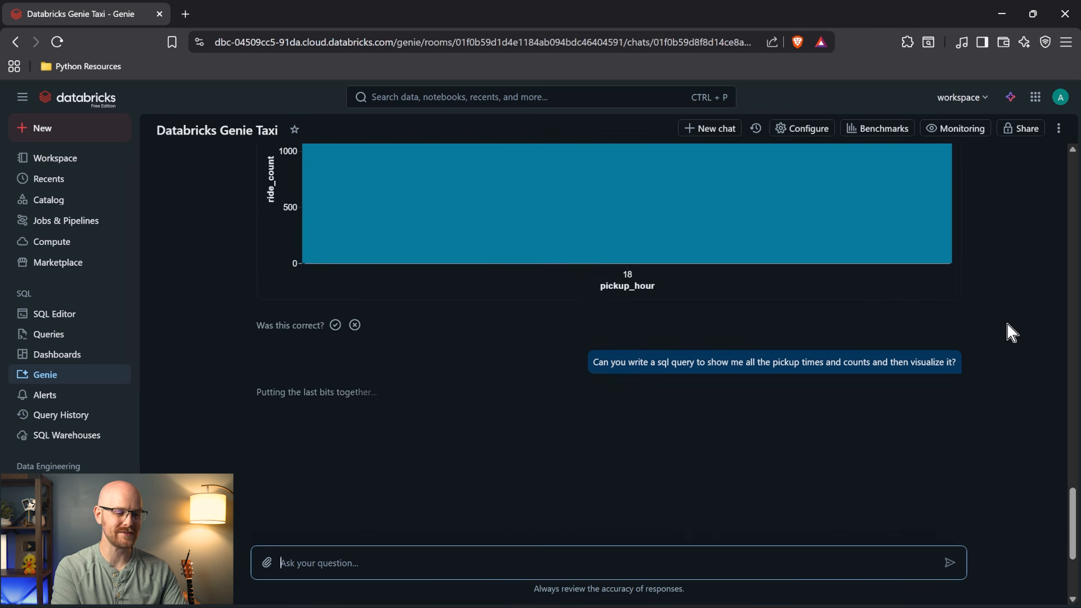
scroll(1007, 332, "up", 1)
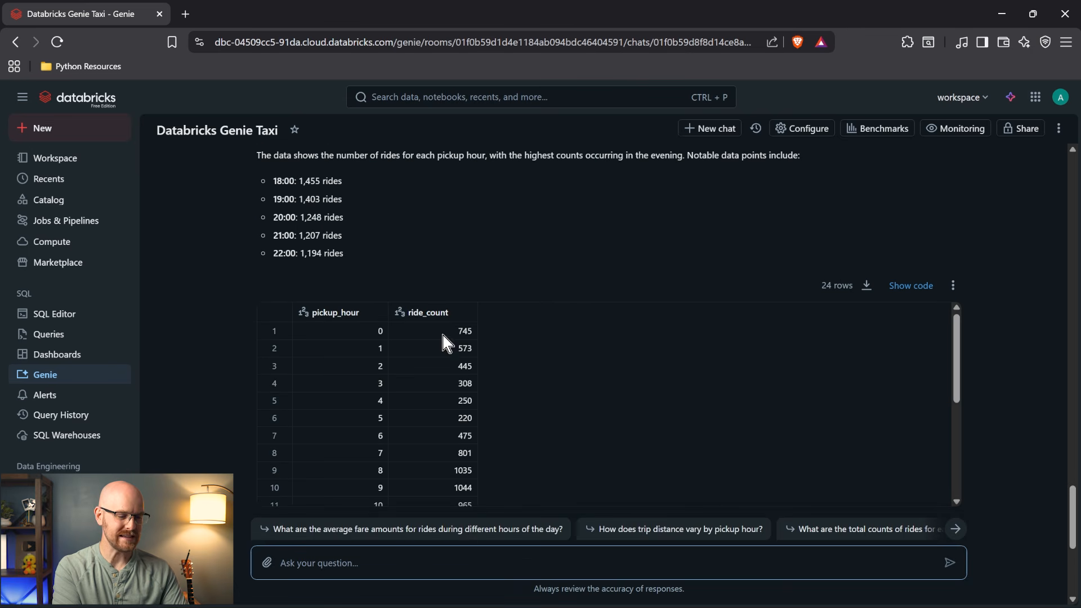
left_click(911, 285)
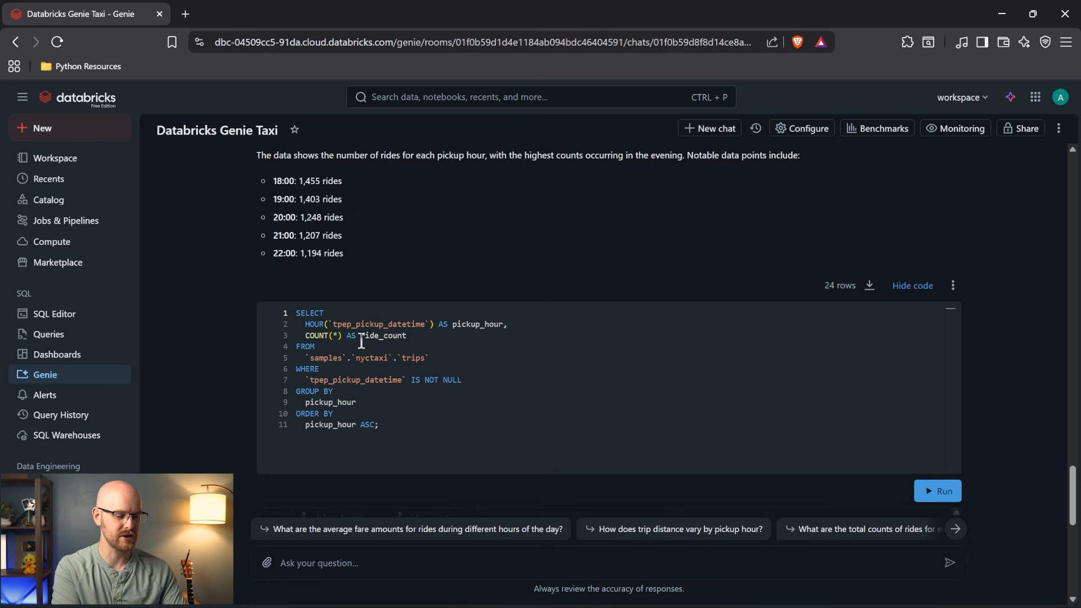
scroll(936, 499, "down", 1)
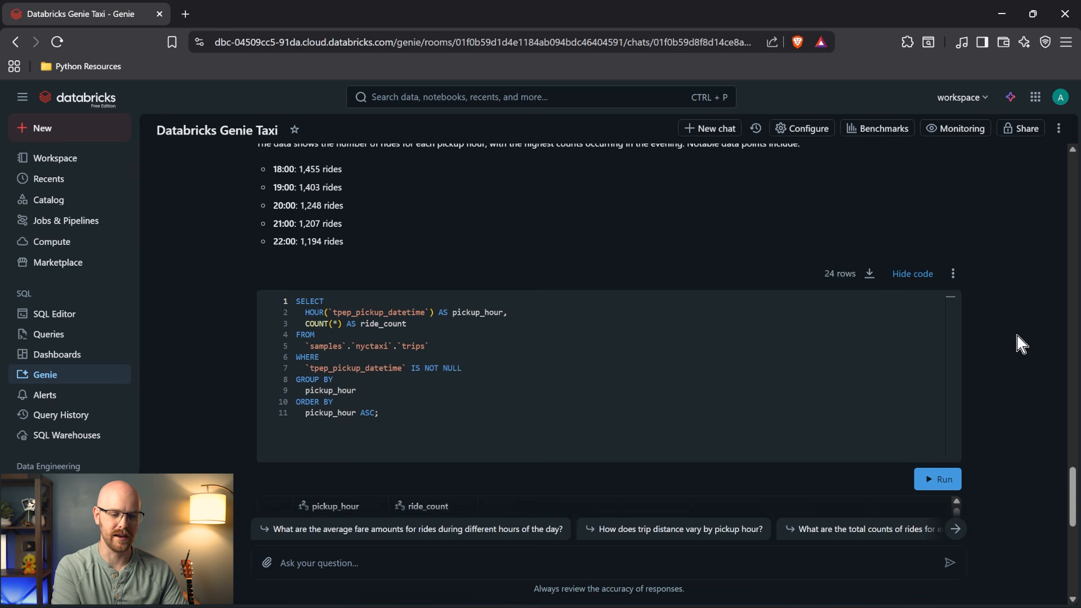
scroll(1020, 343, "down", 1)
scroll(1019, 341, "down", 1)
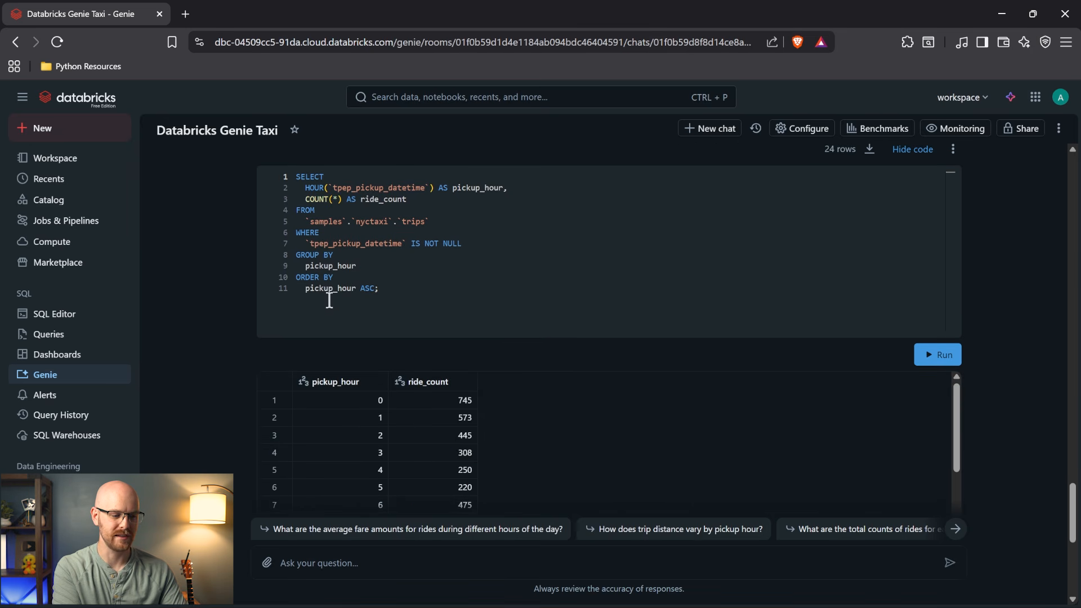
scroll(978, 327, "down", 2)
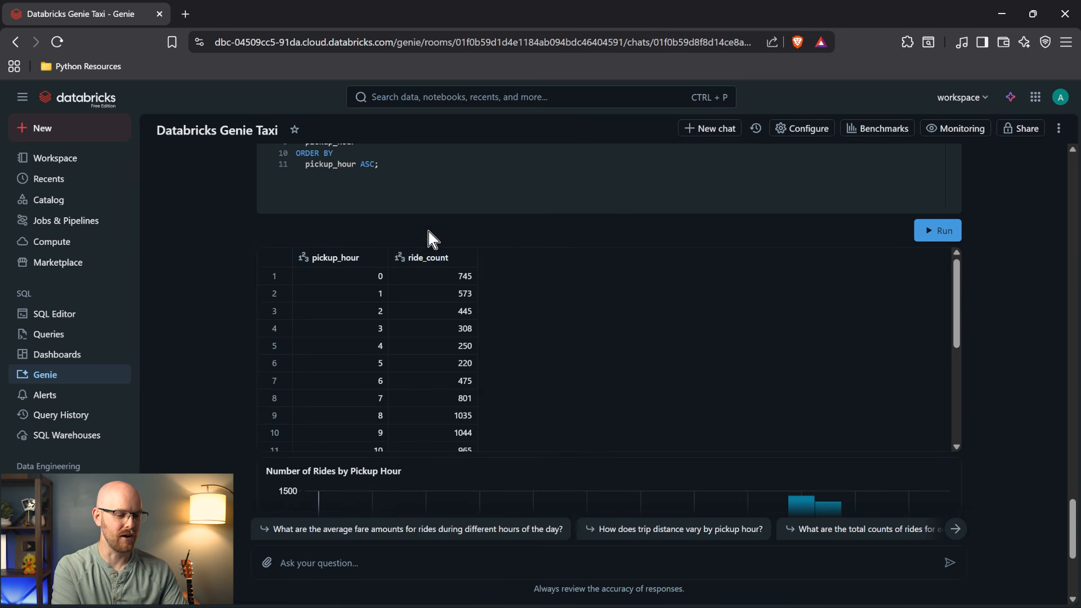
scroll(664, 388, "down", 3)
scroll(972, 341, "down", 3)
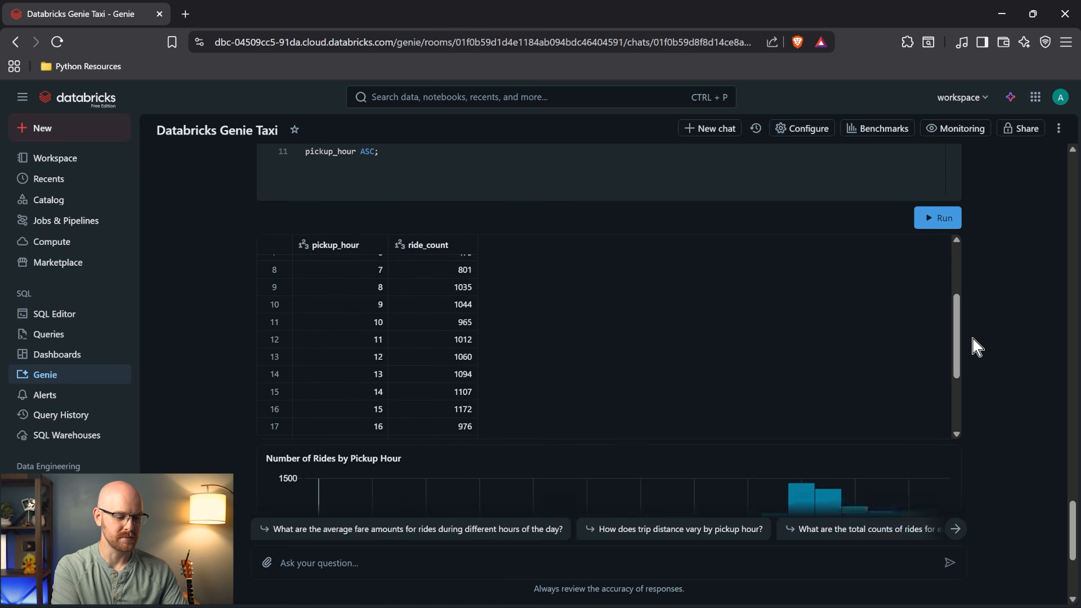
scroll(972, 338, "down", 2)
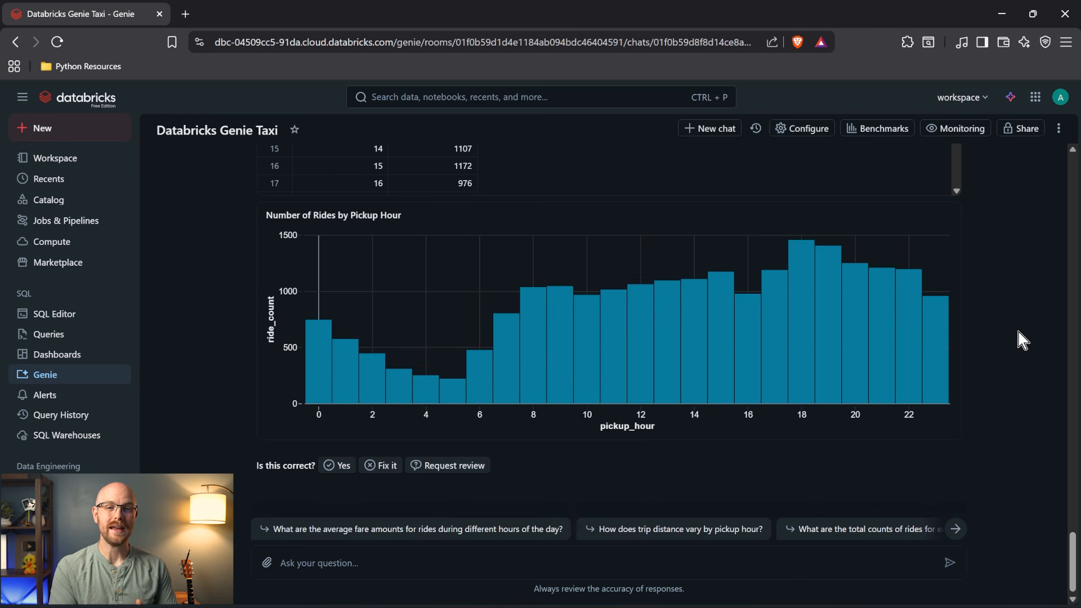
Return to the SQL of the rides per pickup hour answer and highlight the entire query for review.
scroll(1015, 325, "up", 6)
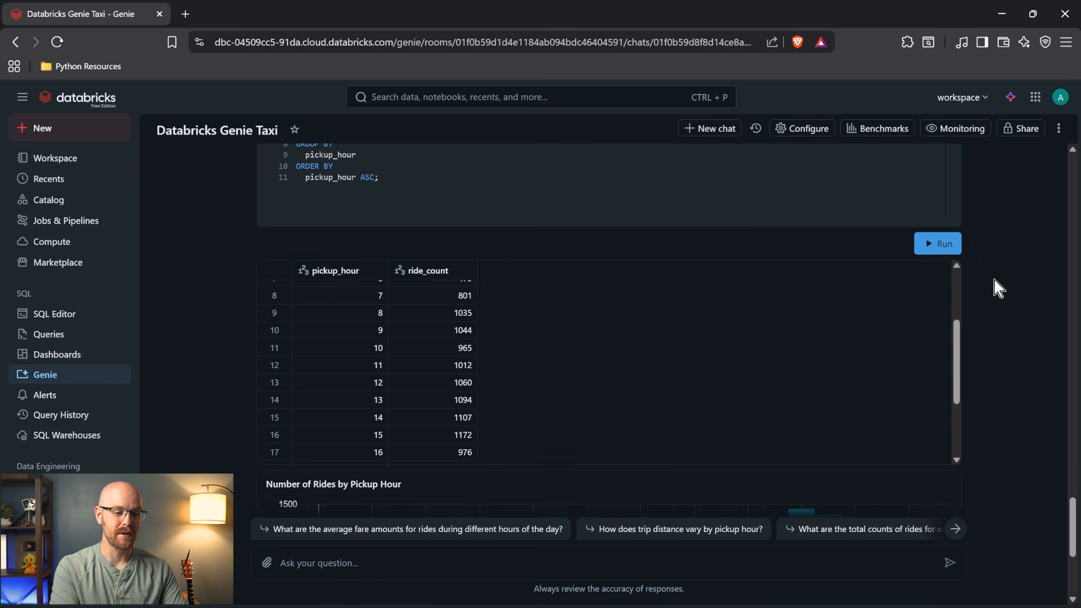
scroll(989, 272, "up", 2)
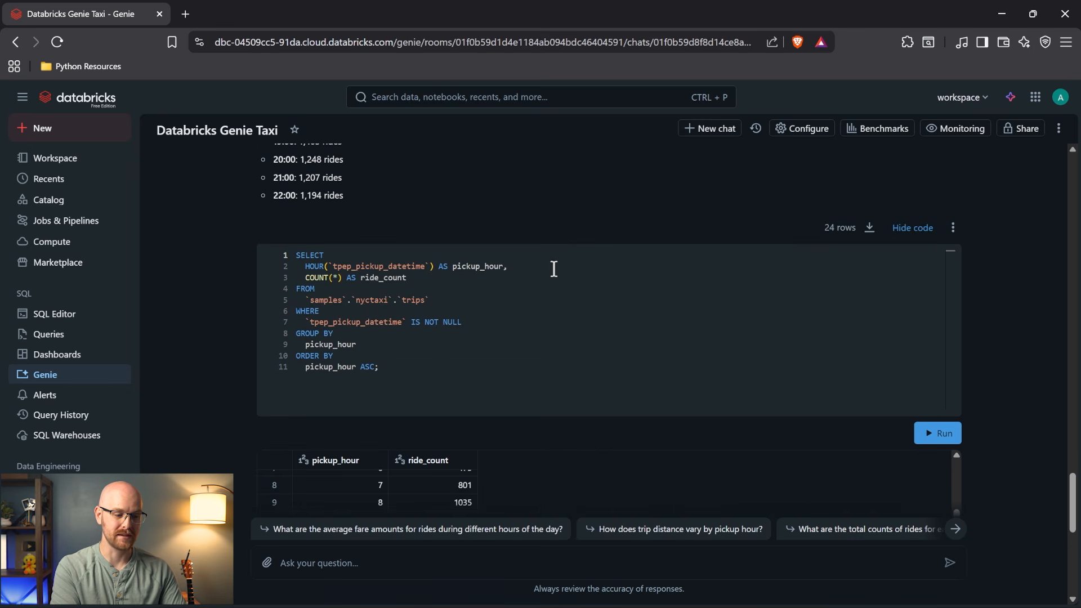
left_click(442, 292)
key("ctrl+a")
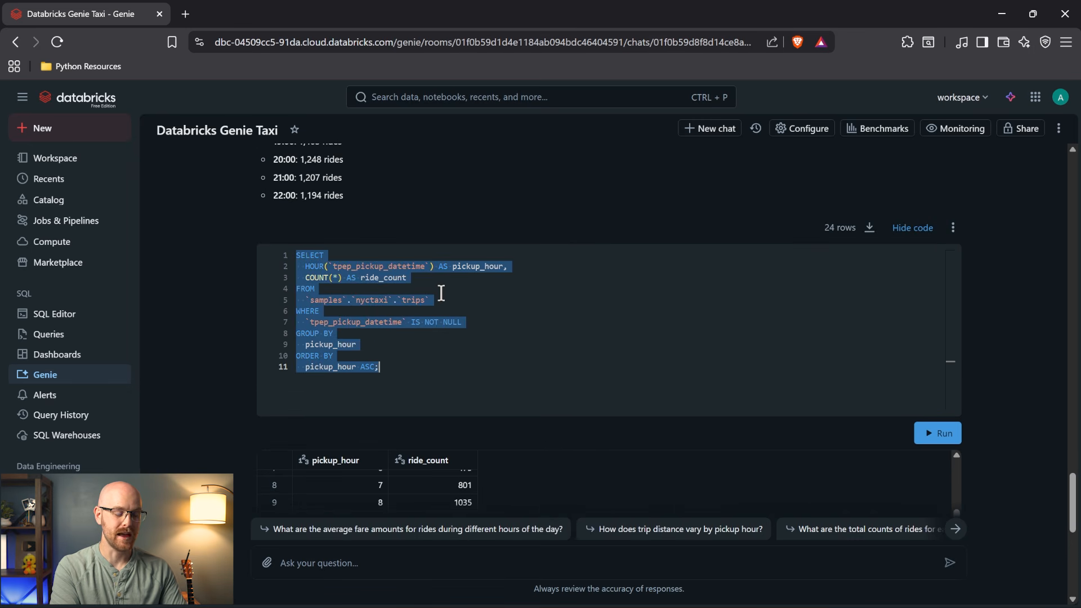
left_click(622, 317)
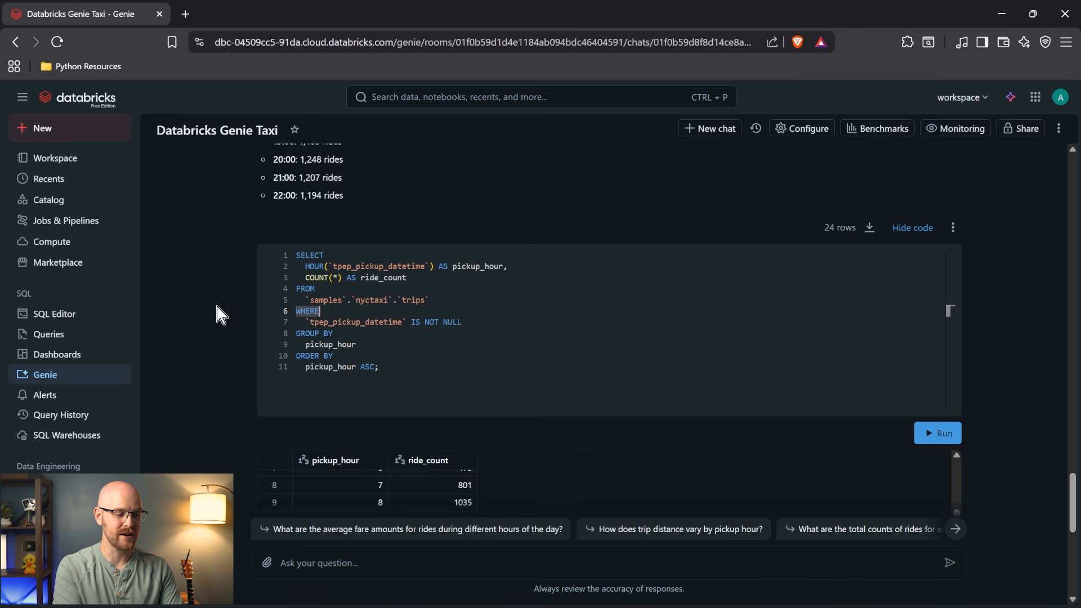
Switch to the SQL Editor and create a new query.
left_click(91, 314)
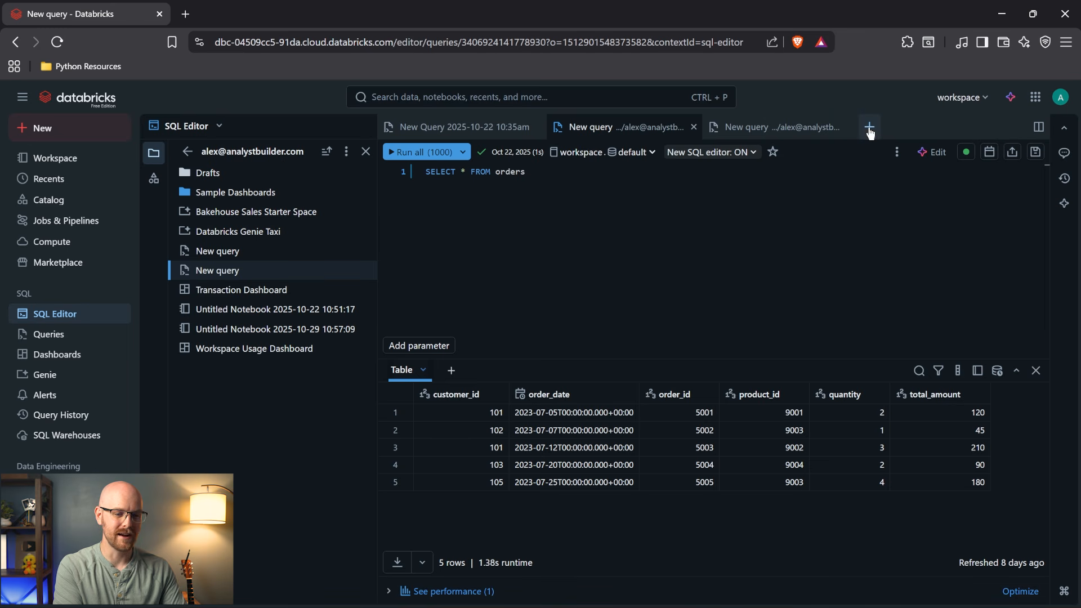
left_click(869, 129)
left_click(898, 159)
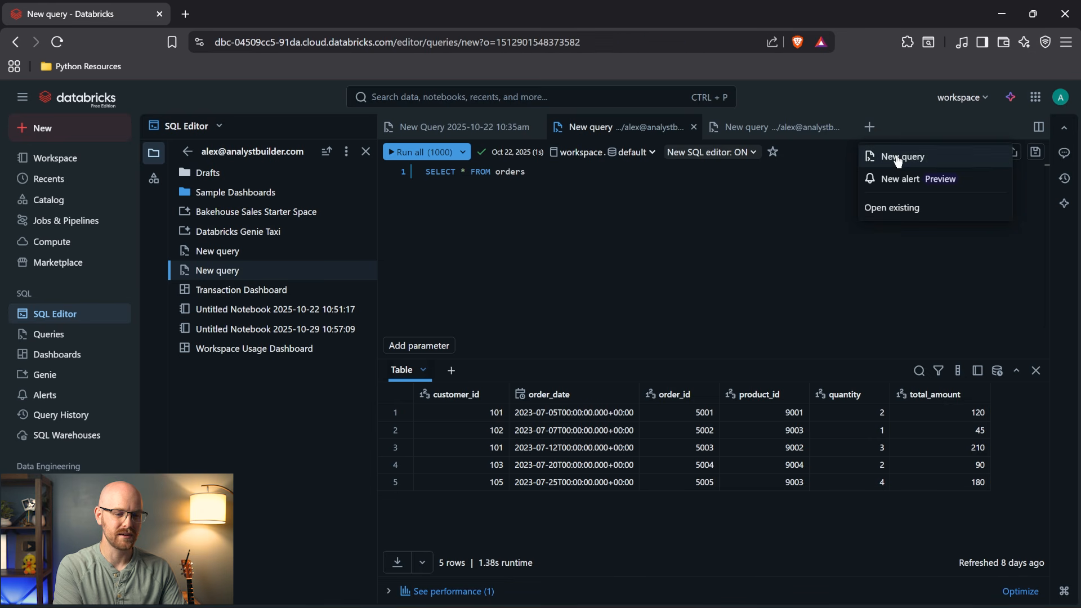
left_click(898, 158)
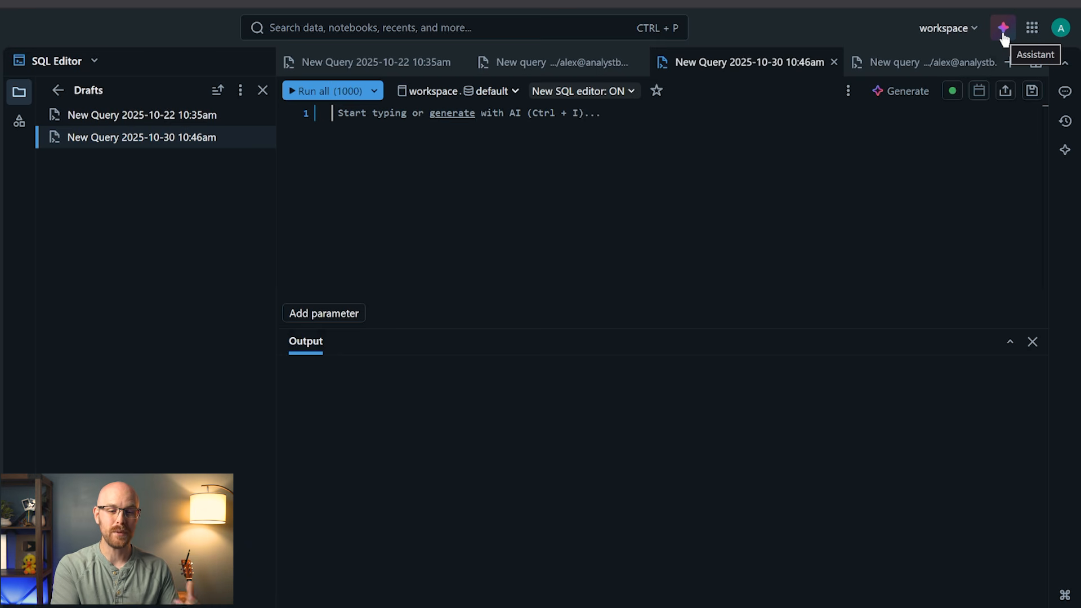
Generate a query with the inline AI prompt "show me out nyc taxi data".
left_click(904, 93)
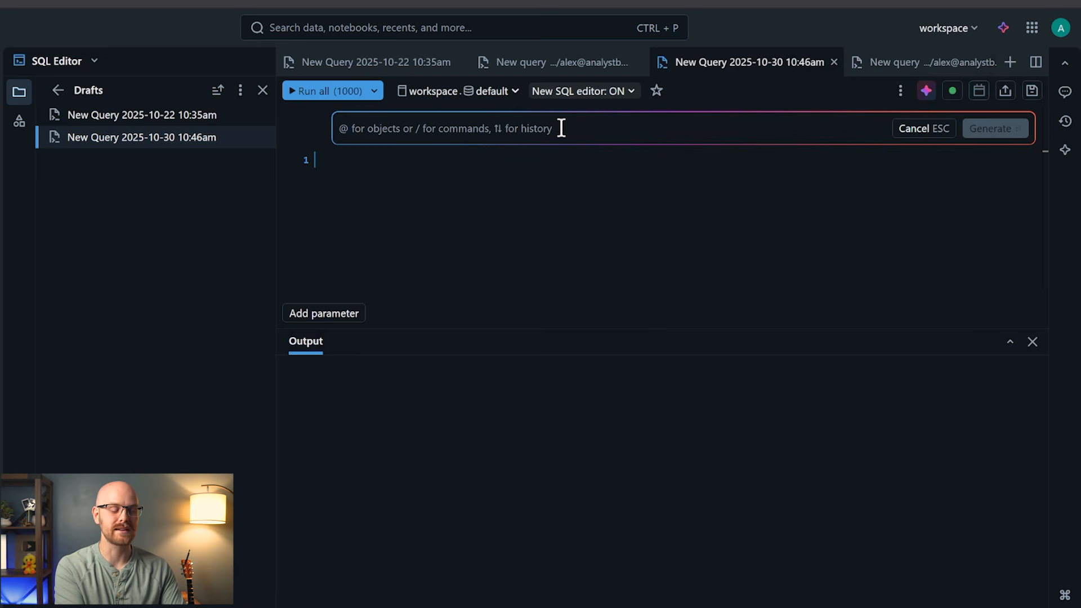
type("show ")
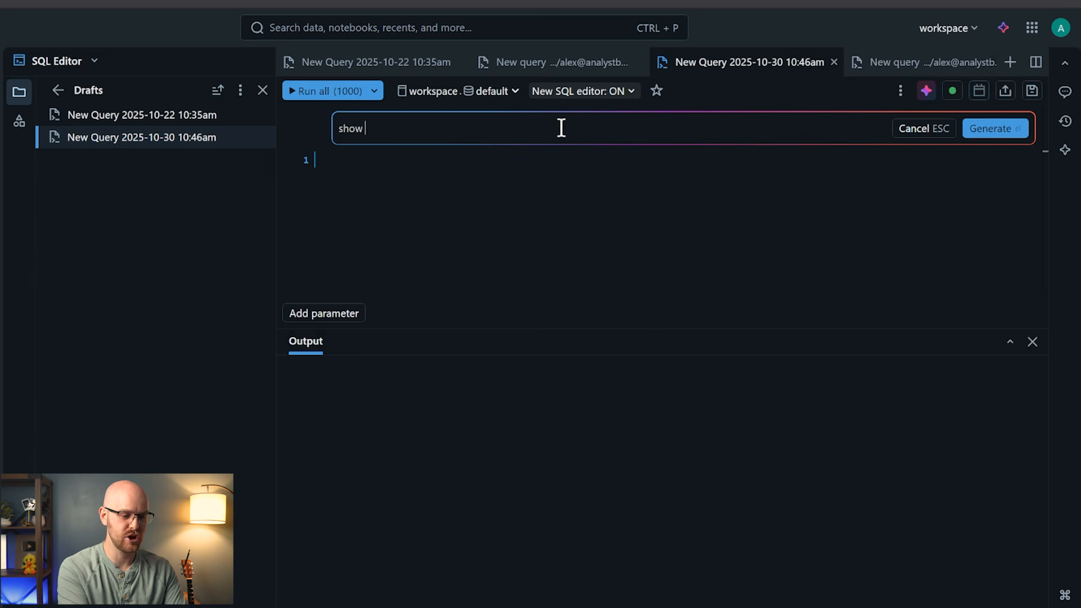
type("me out ny")
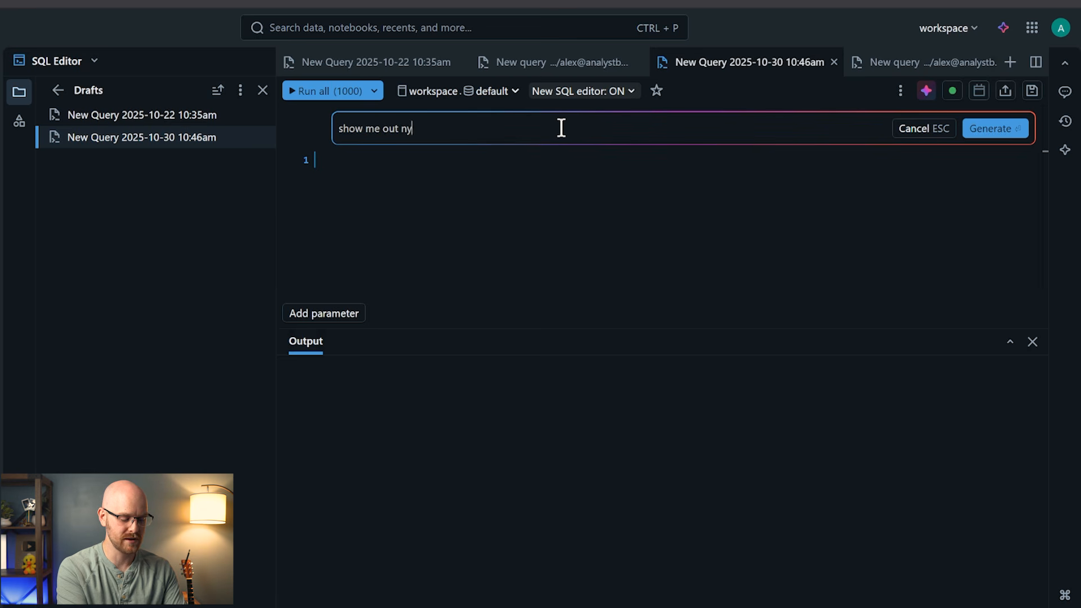
type("c taxi data")
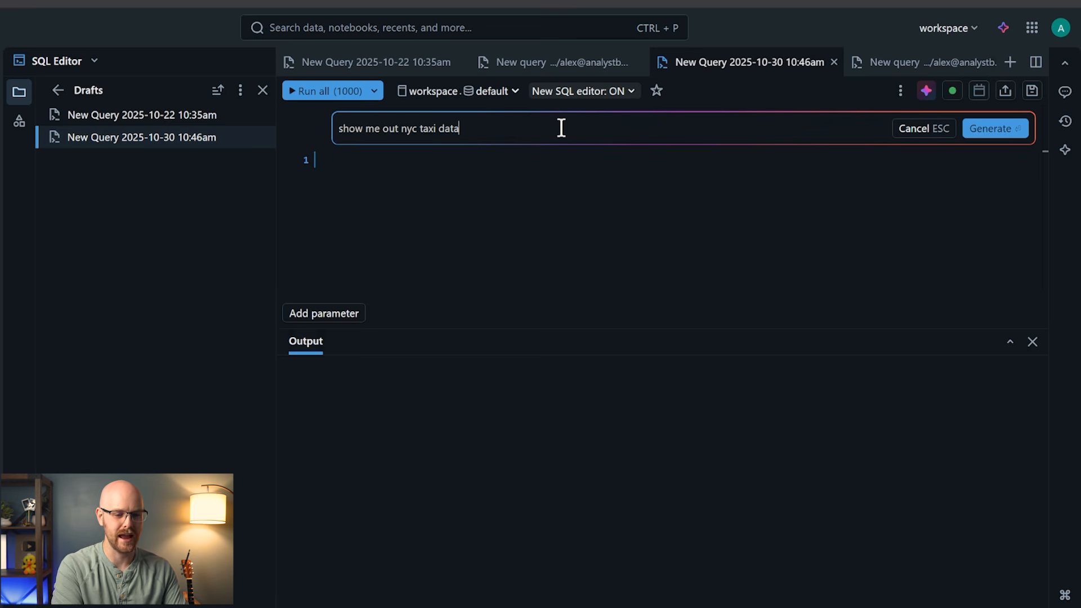
left_click(965, 125)
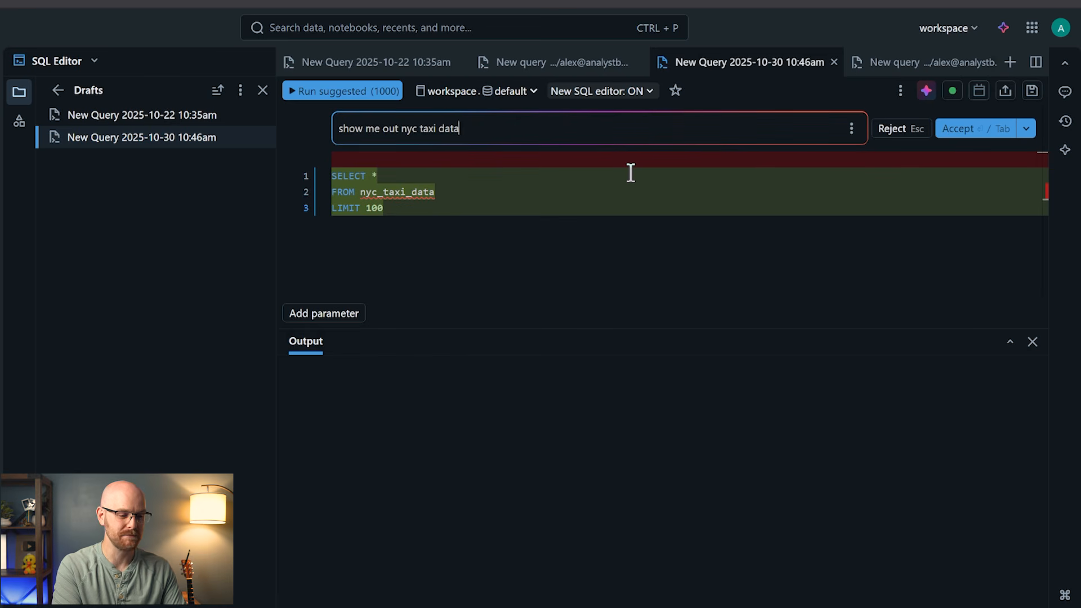
Check the suggested table name nyc_taxi_data and set the query's catalog to samples and its schema to nyctaxi.
double_click(400, 191)
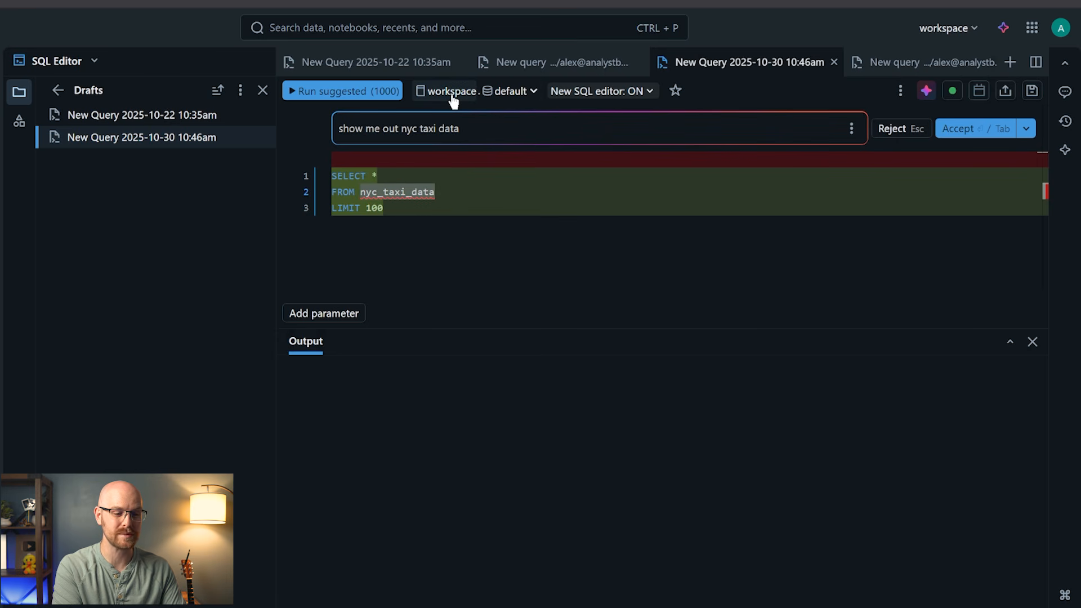
left_click(529, 95)
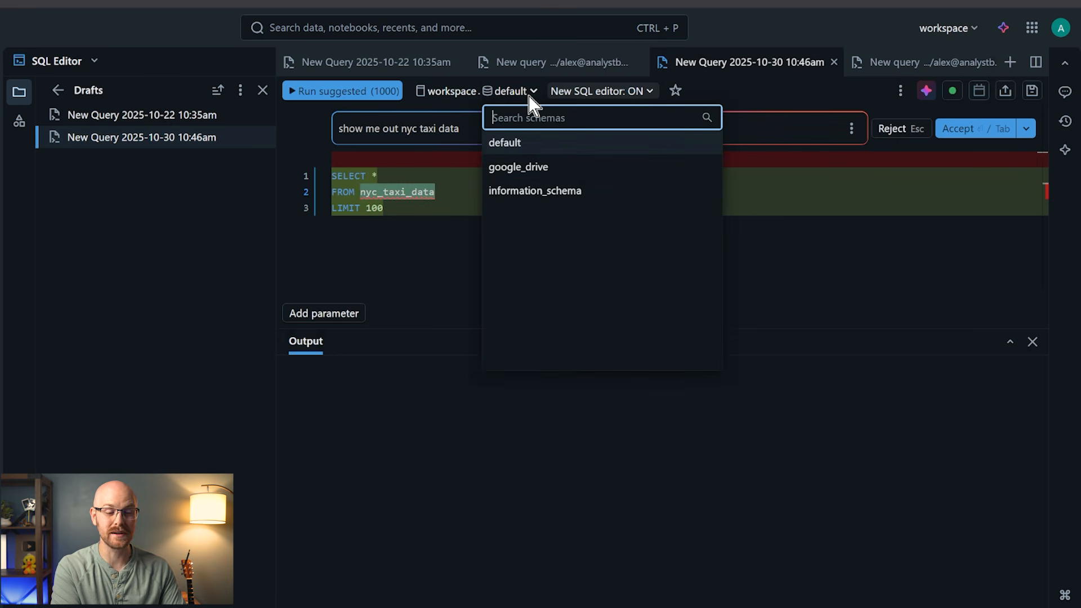
left_click(444, 201)
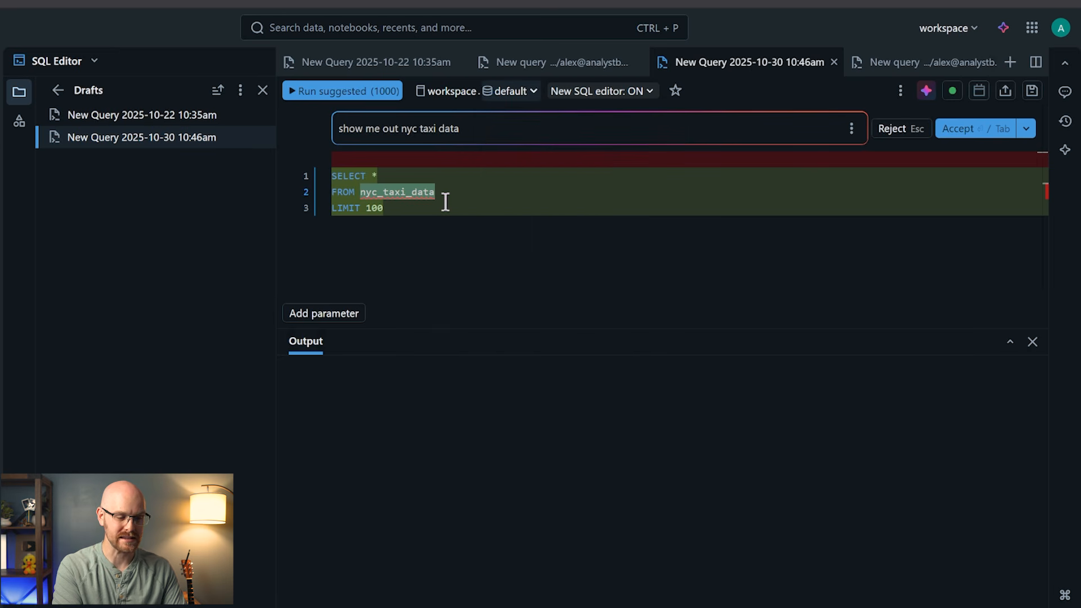
left_click(467, 93)
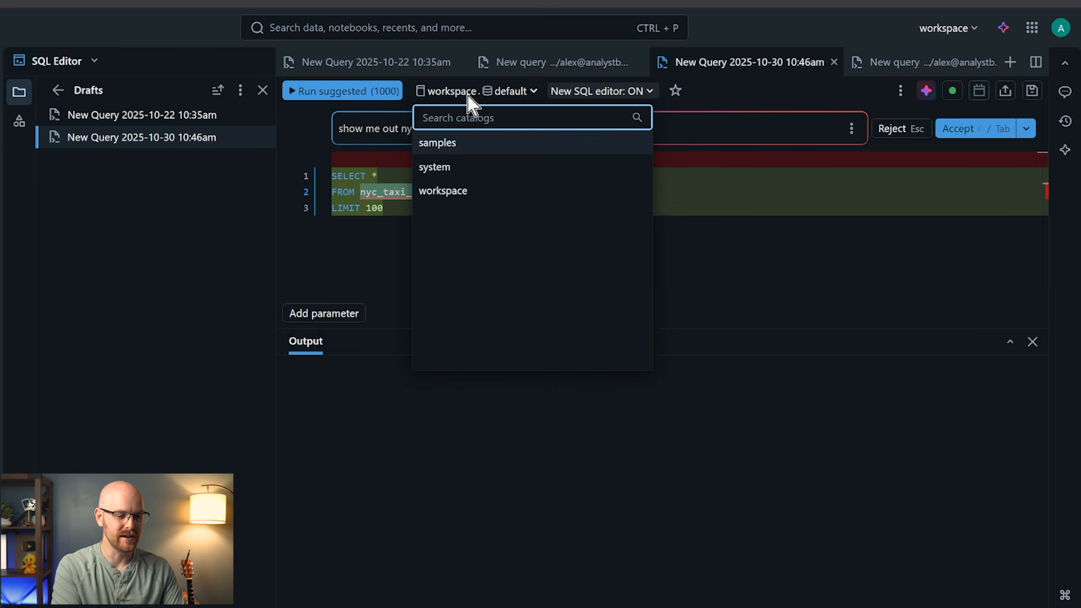
left_click(474, 147)
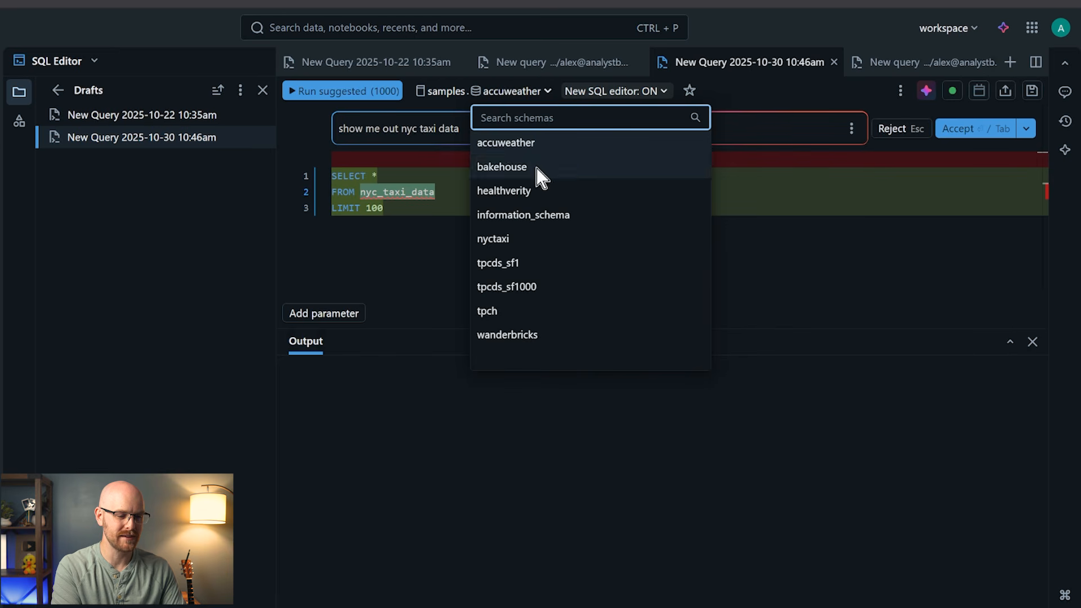
left_click(531, 237)
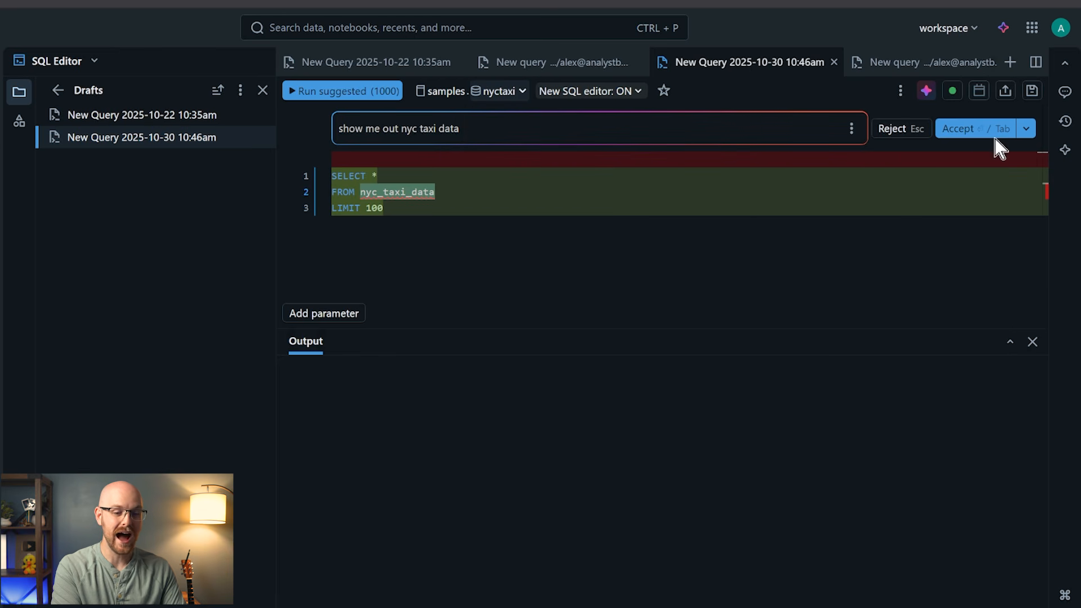
Accept and run the suggested nyc_taxi_data query, and have the Assistant diagnose the execution error.
left_click(957, 131)
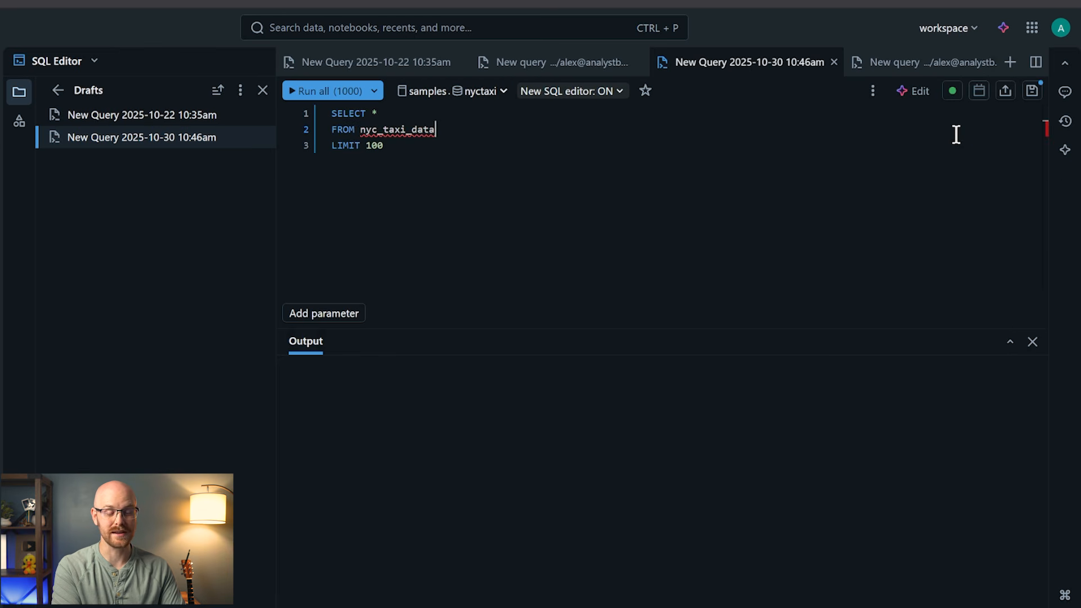
left_click(317, 94)
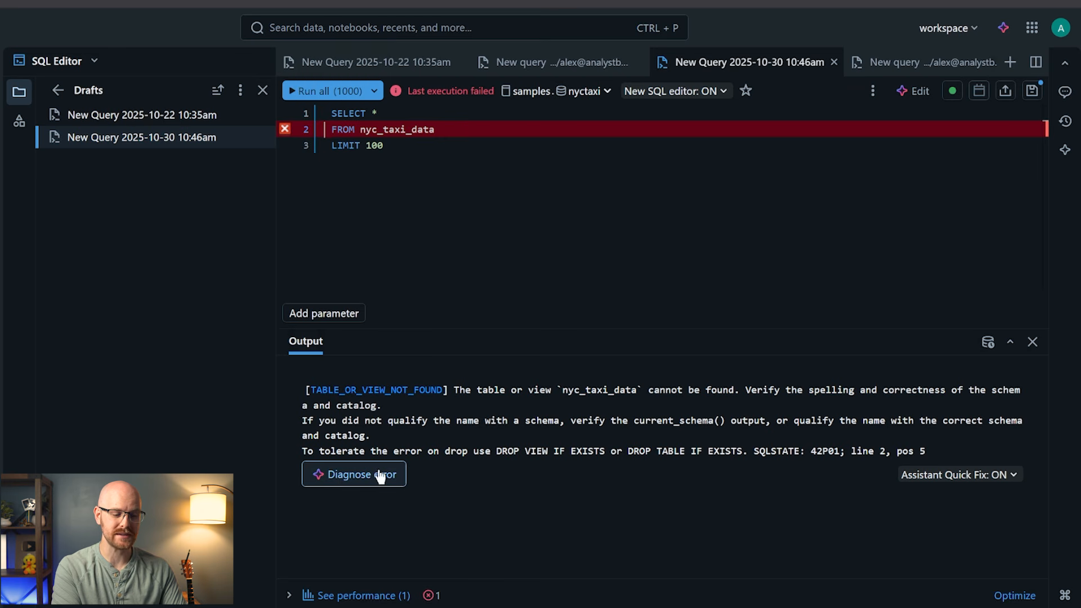
left_click(355, 476)
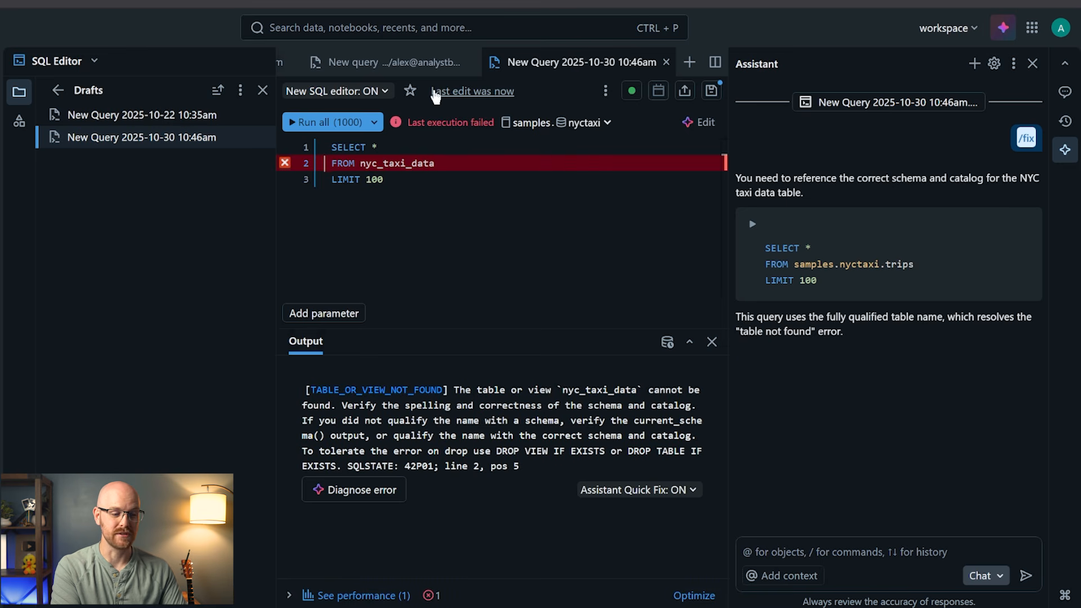
Run the Assistant's corrected samples.nyctaxi.trips query in the chat and put it in the editor in place of the failing query.
mouse_move(468, 96)
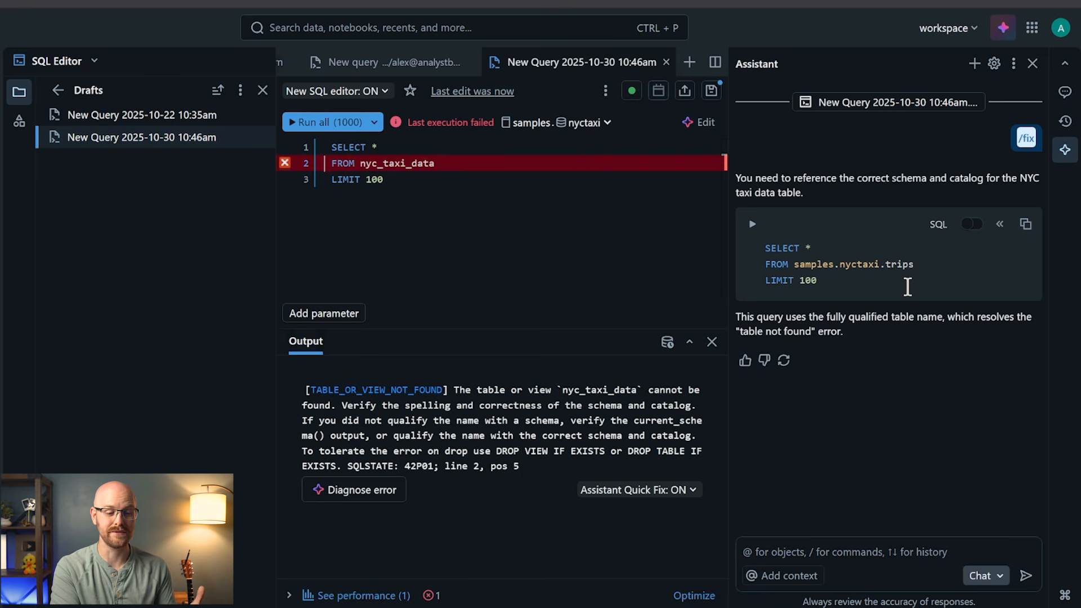
left_click(752, 226)
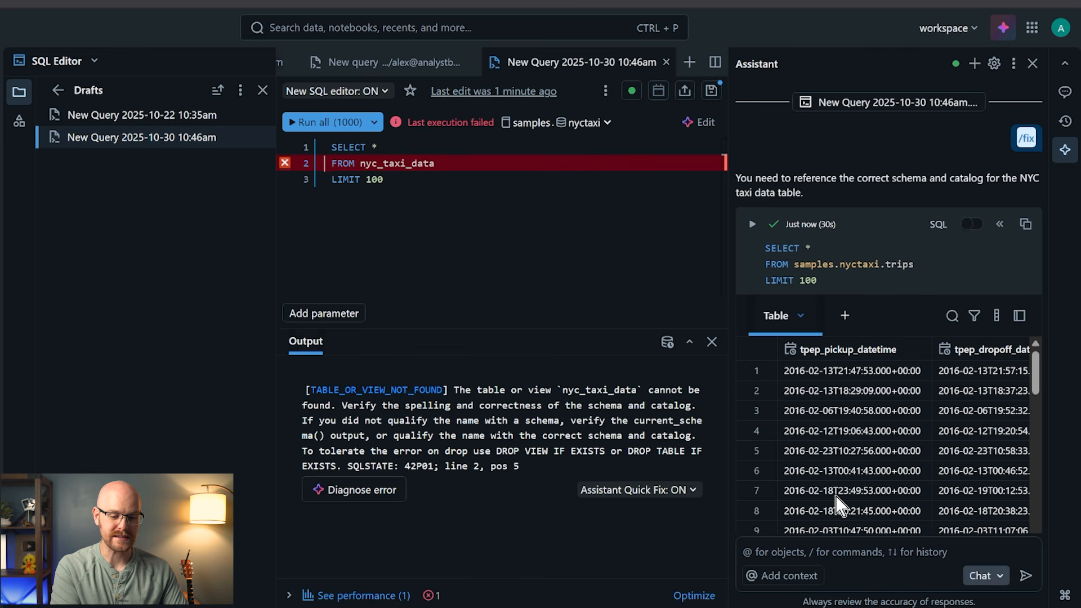
scroll(838, 504, "right", 3)
scroll(837, 503, "left", 3)
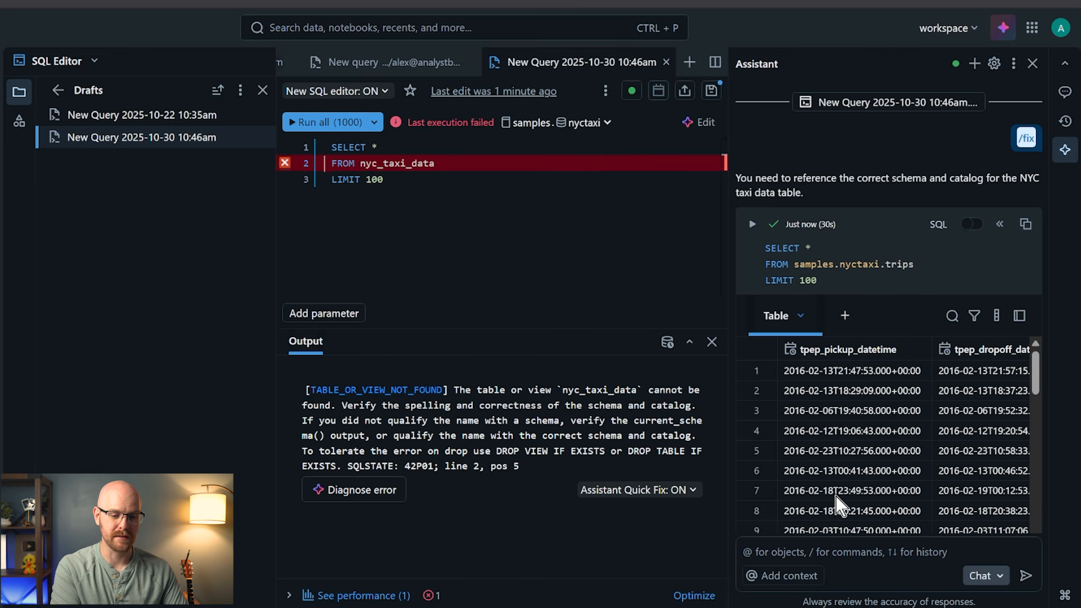
left_click(1001, 225)
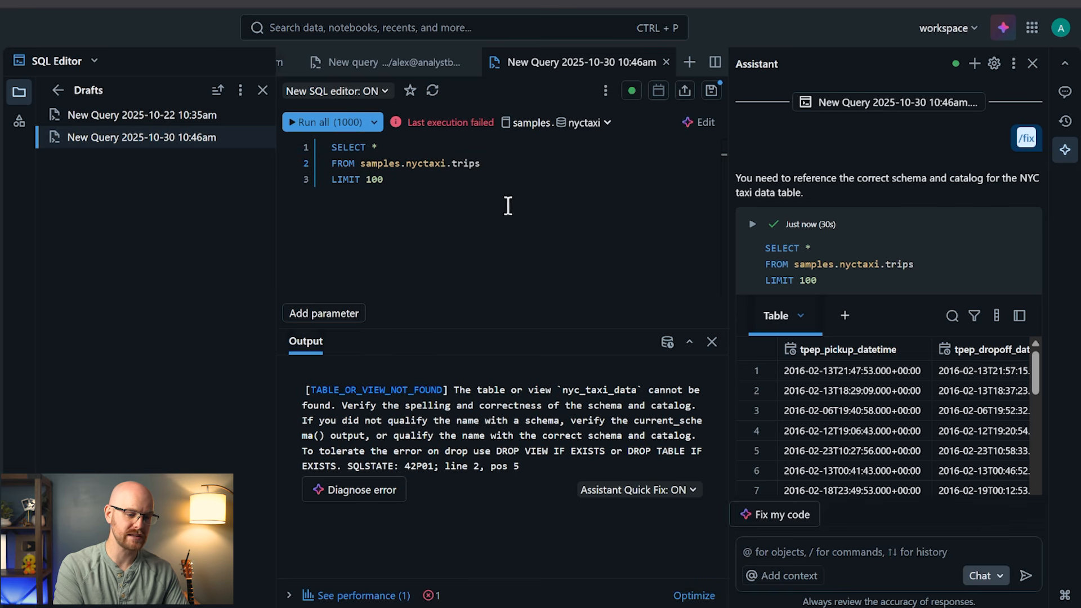
left_click(1034, 64)
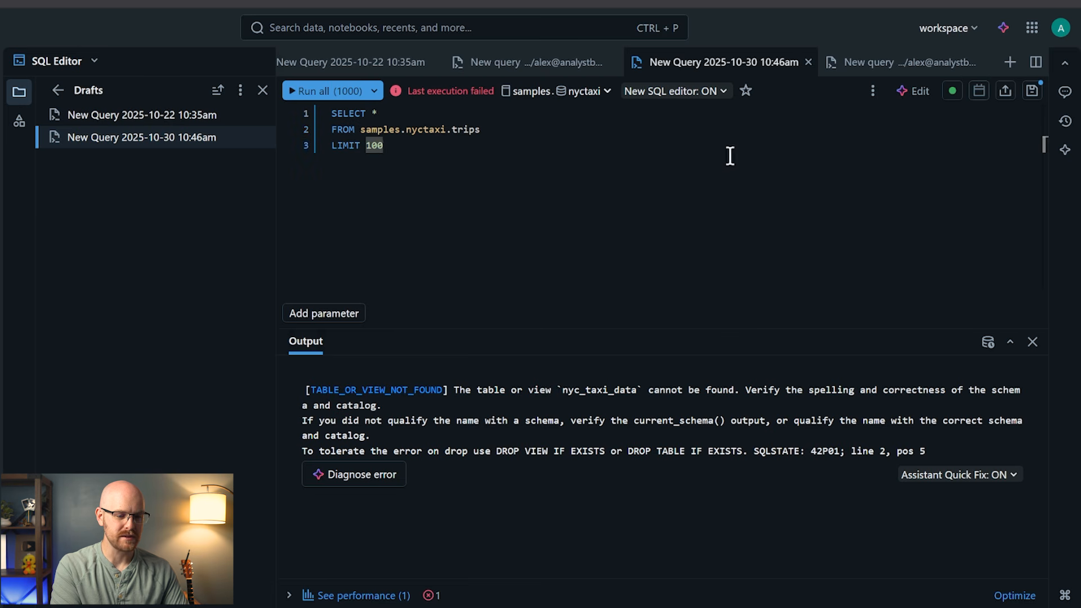
Bring up the slash commands available in the inline AI prompt for the trips query, and clear the prompt again.
left_click(919, 92)
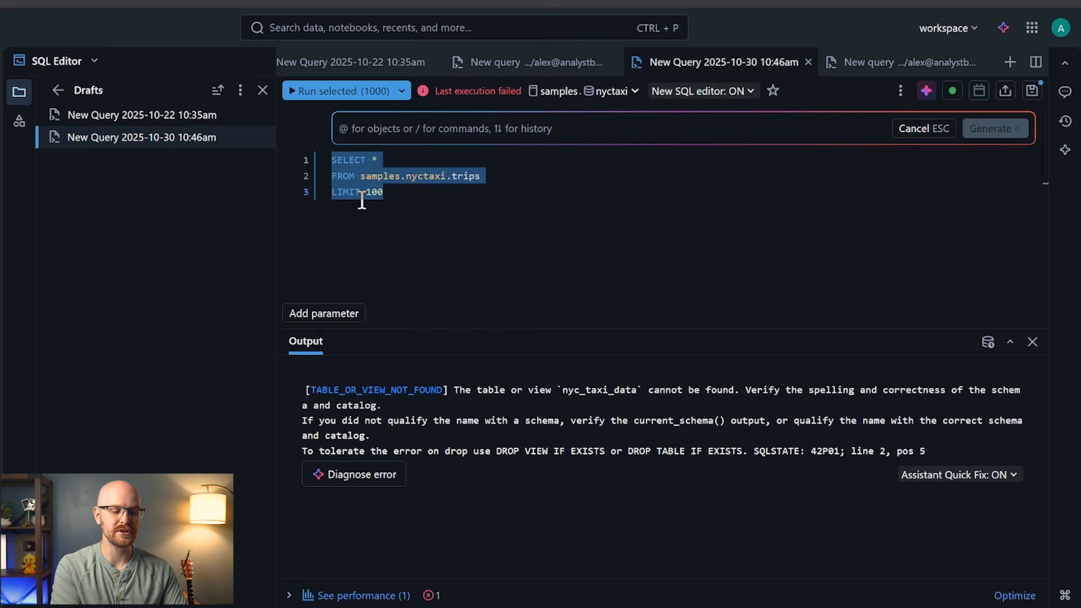
type("/")
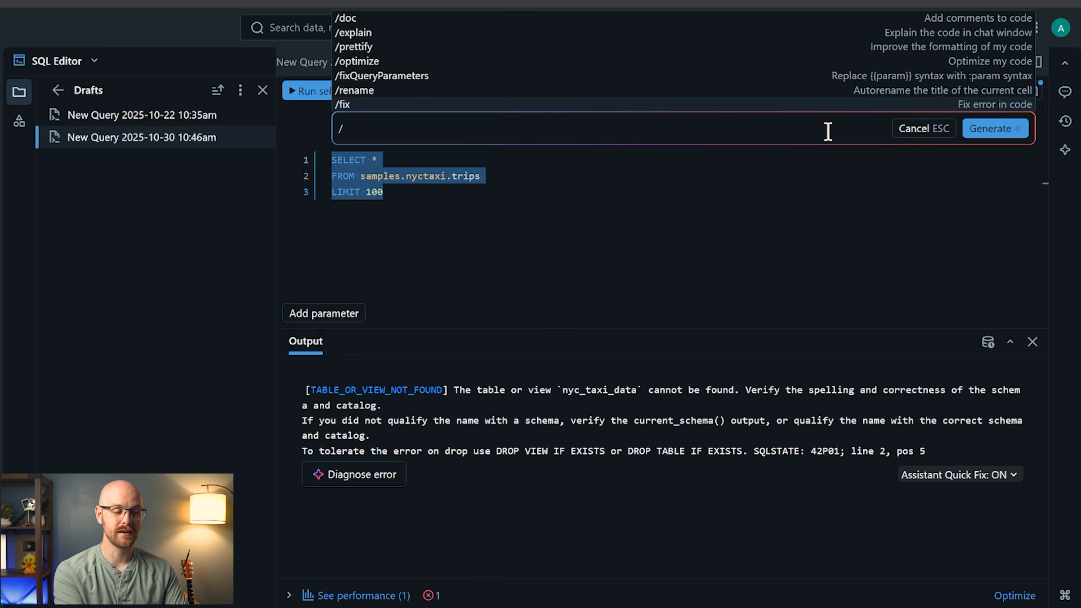
key("BackSpace")
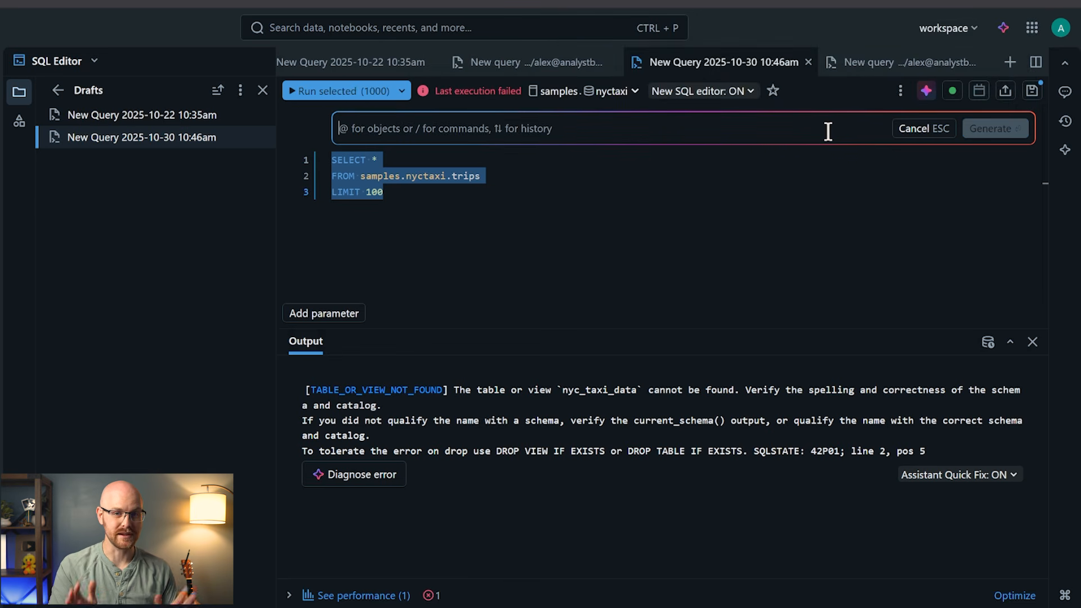
Run the corrected query on samples.nyctaxi.trips and look through the columns of the result table.
left_click(340, 91)
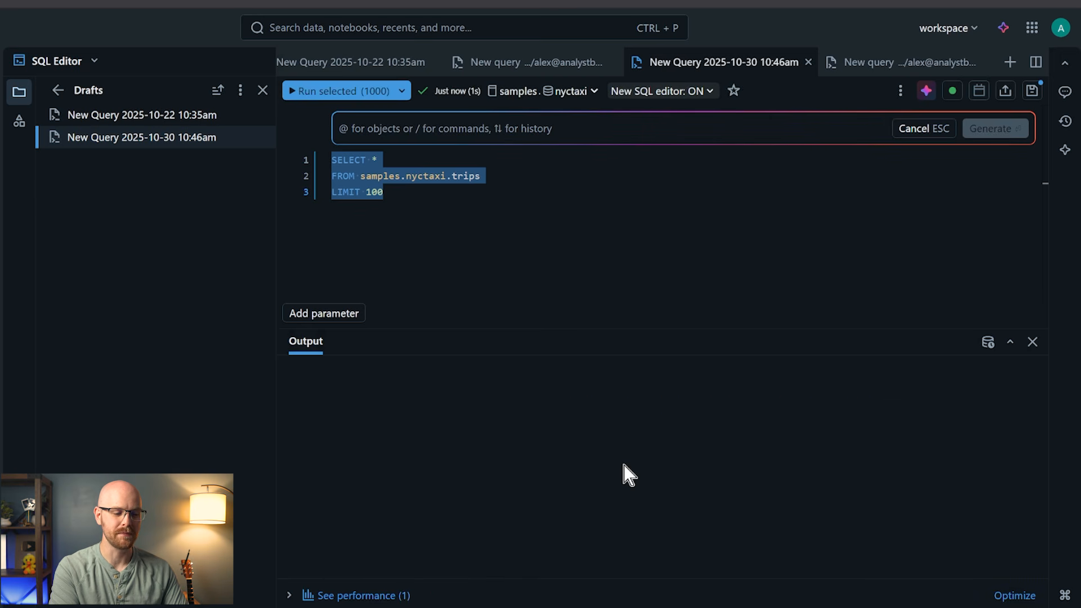
left_click(409, 194)
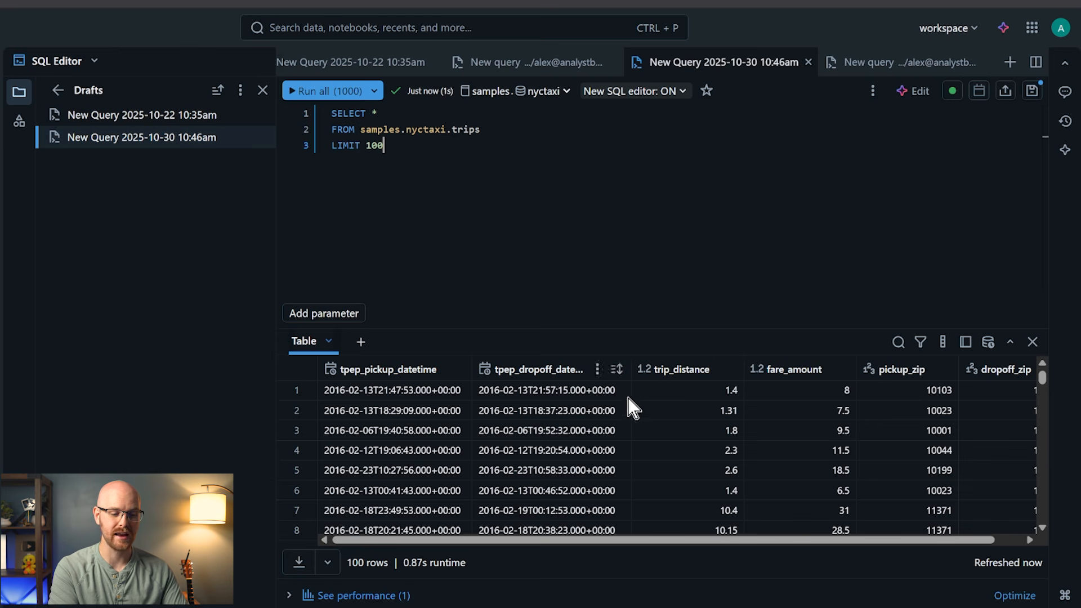
scroll(632, 444, "right", 1)
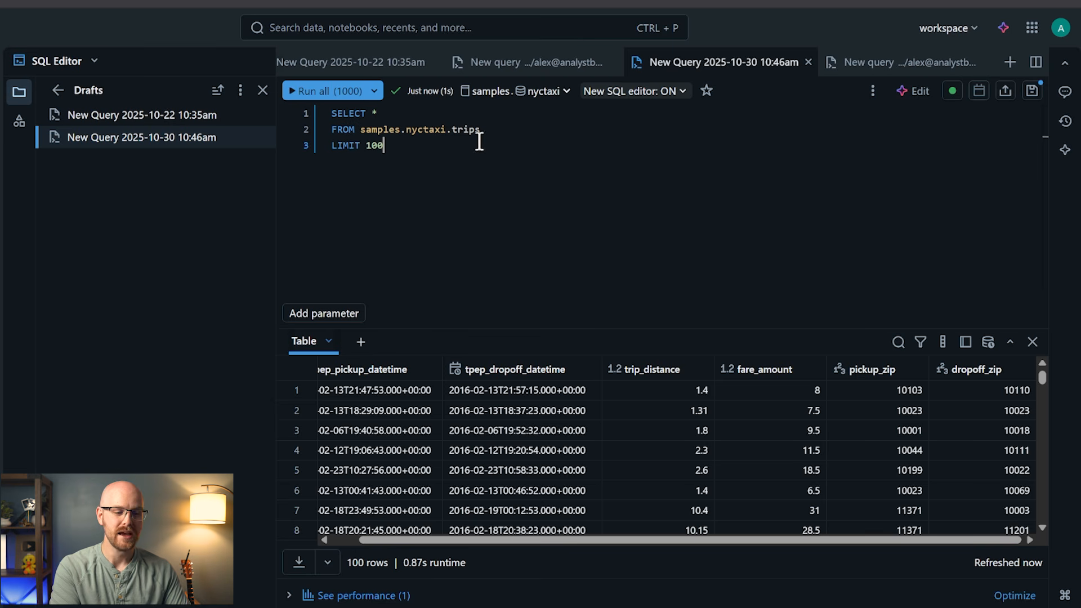
Rewrite the query with the AI prompt "I want the average time it took between pickup and dropoff" and accept the suggestion.
left_click(916, 93)
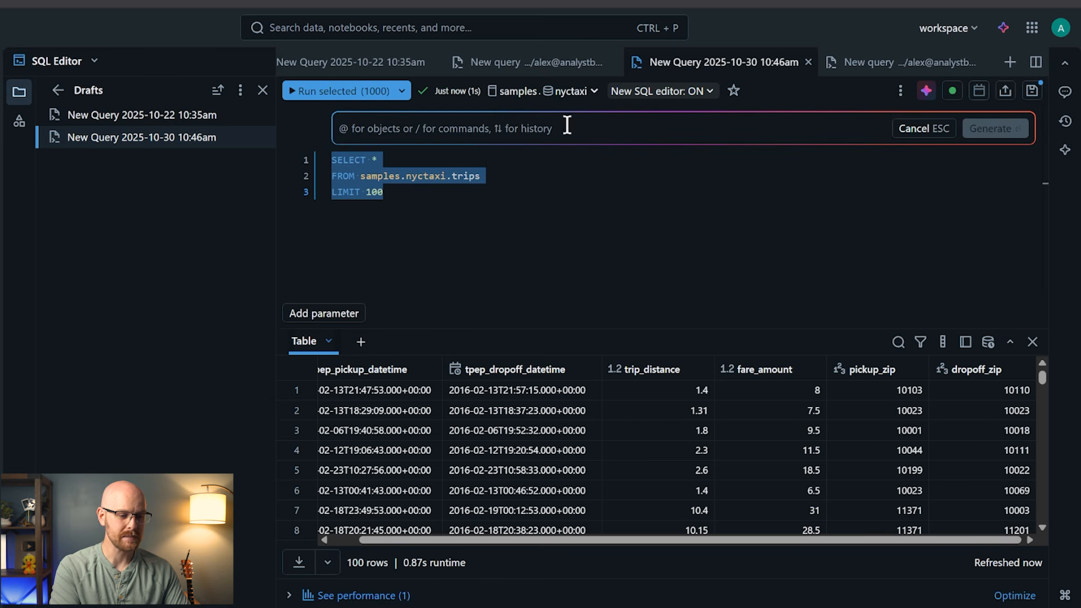
type("I want the")
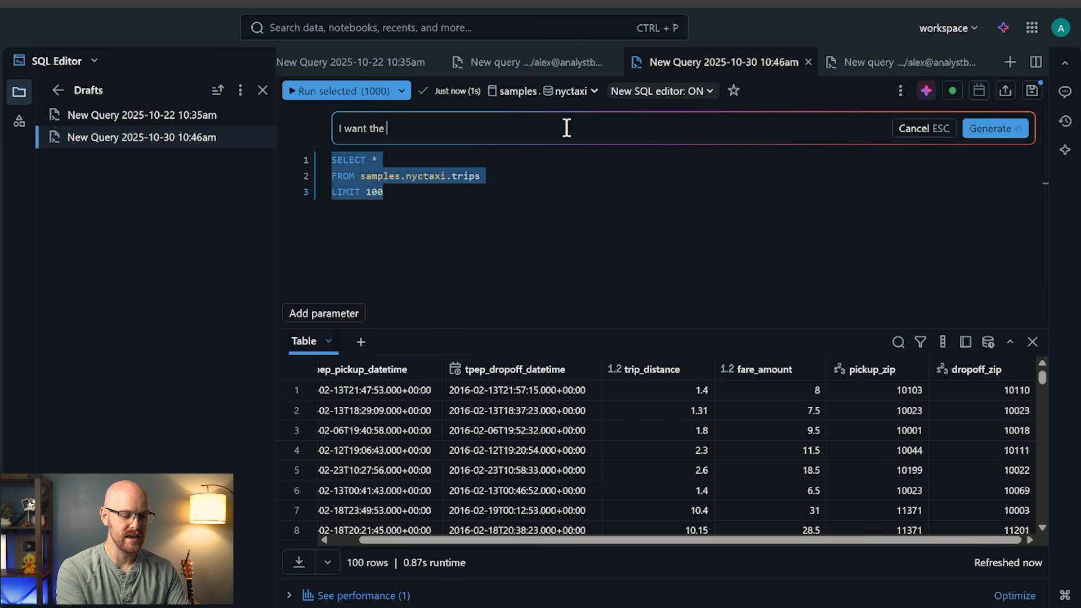
type(" average tim")
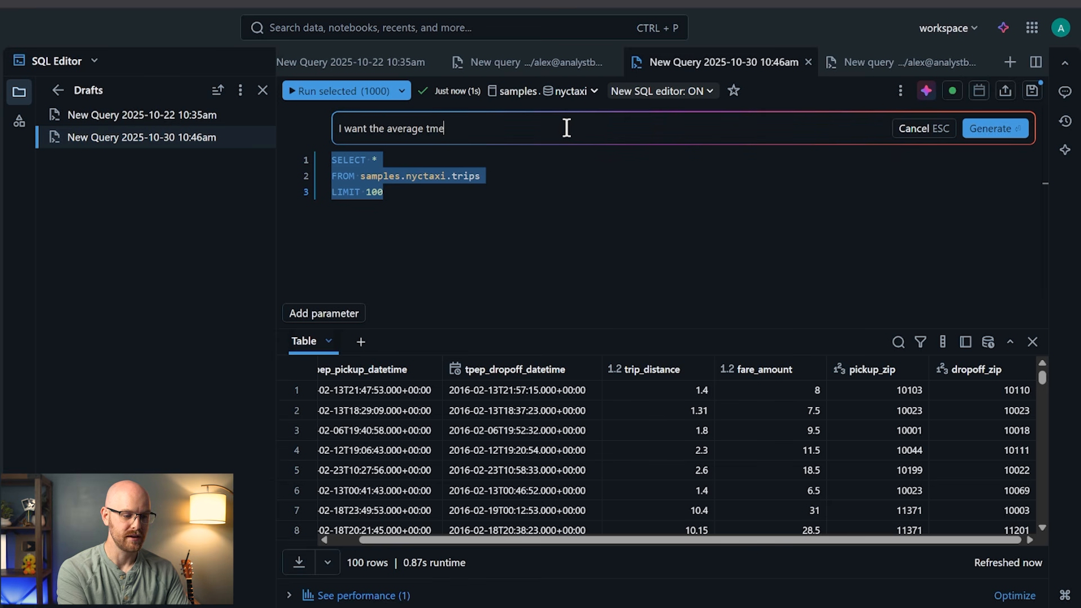
type("e it took be")
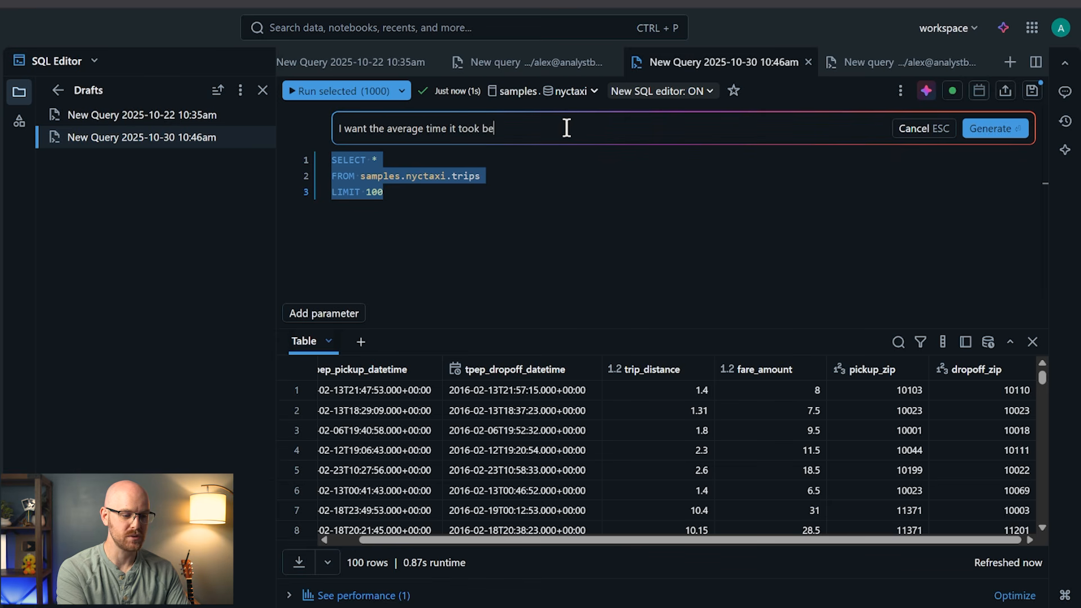
type("tween")
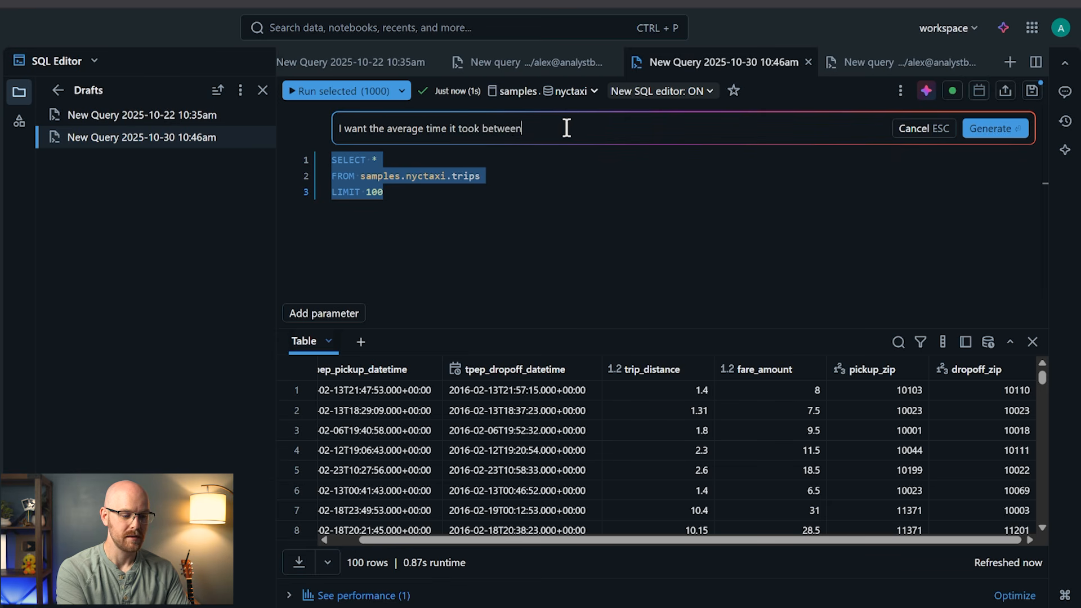
type(" pickup and d")
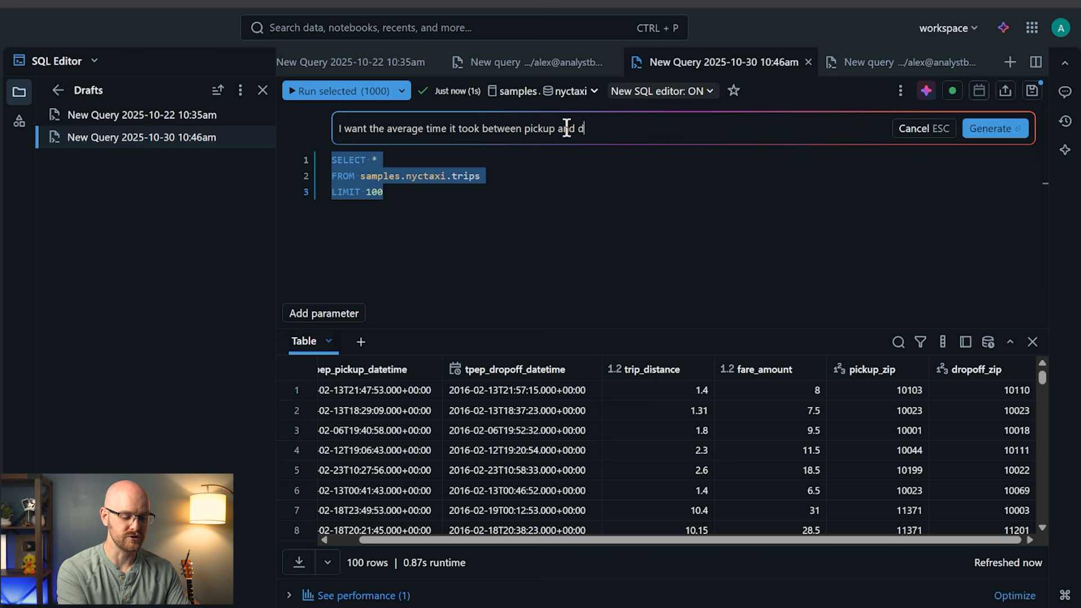
type("ropoff")
key("Return")
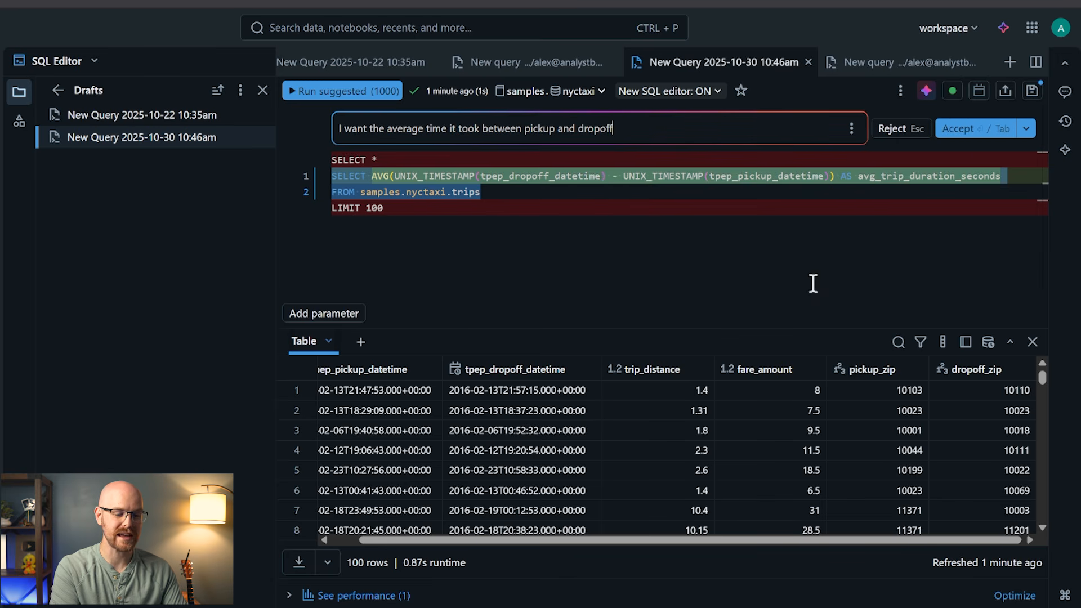
key("Tab")
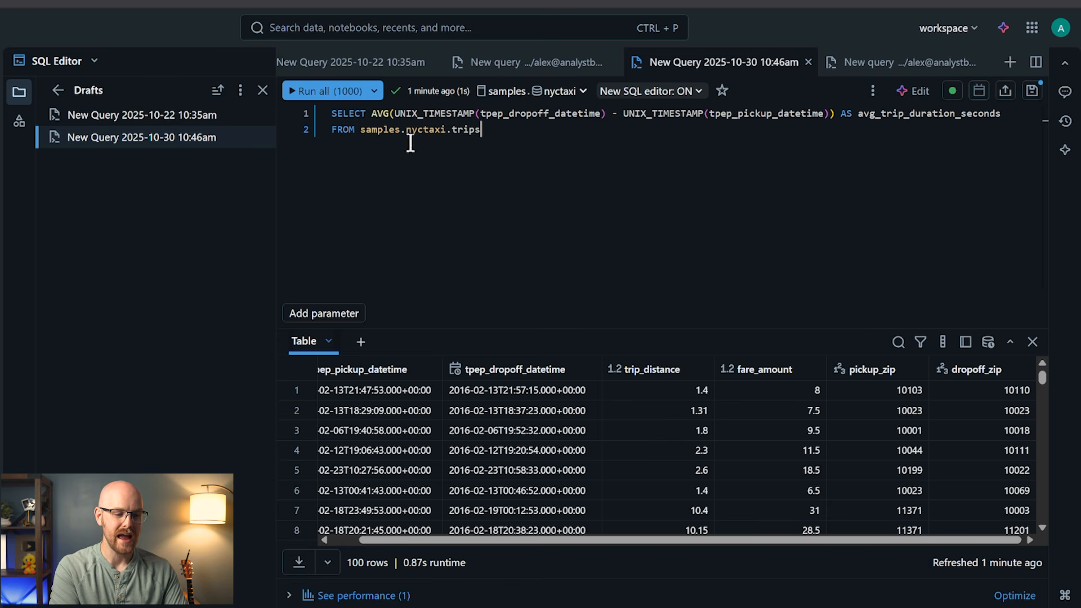
Highlight the tpep_dropoff_datetime and tpep_pickup_datetime columns in the average duration query for review.
double_click(527, 113)
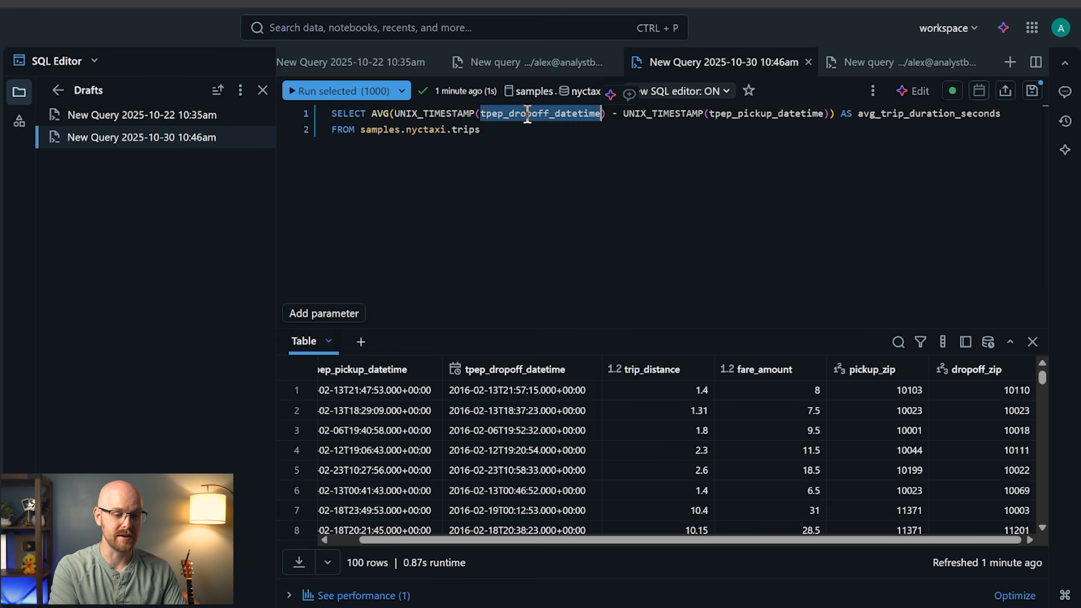
double_click(758, 113)
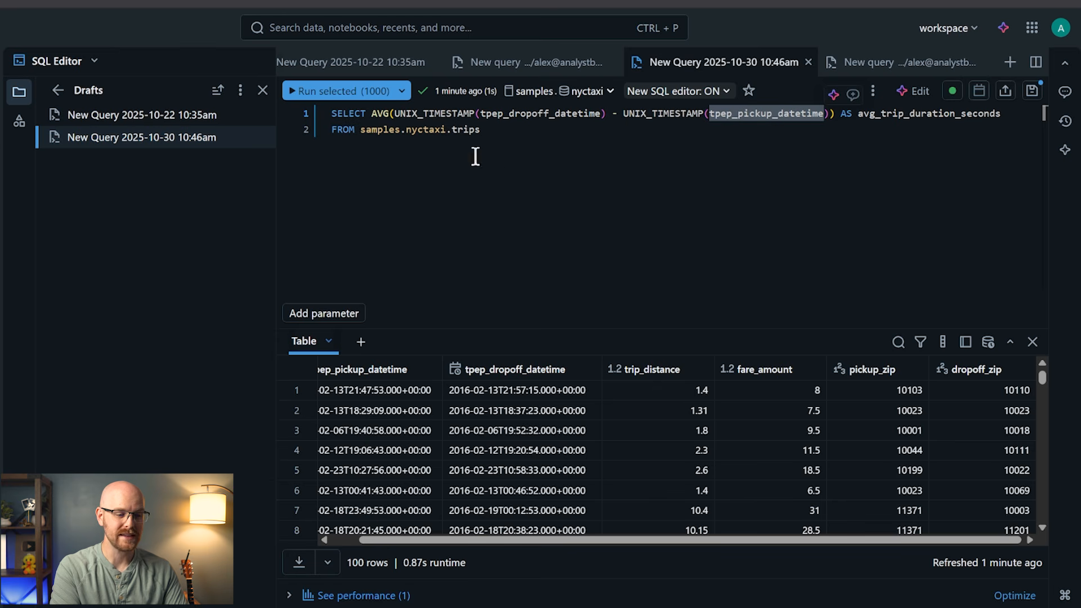
Run the whole average trip duration query on samples.nyctaxi.trips.
left_click(509, 134)
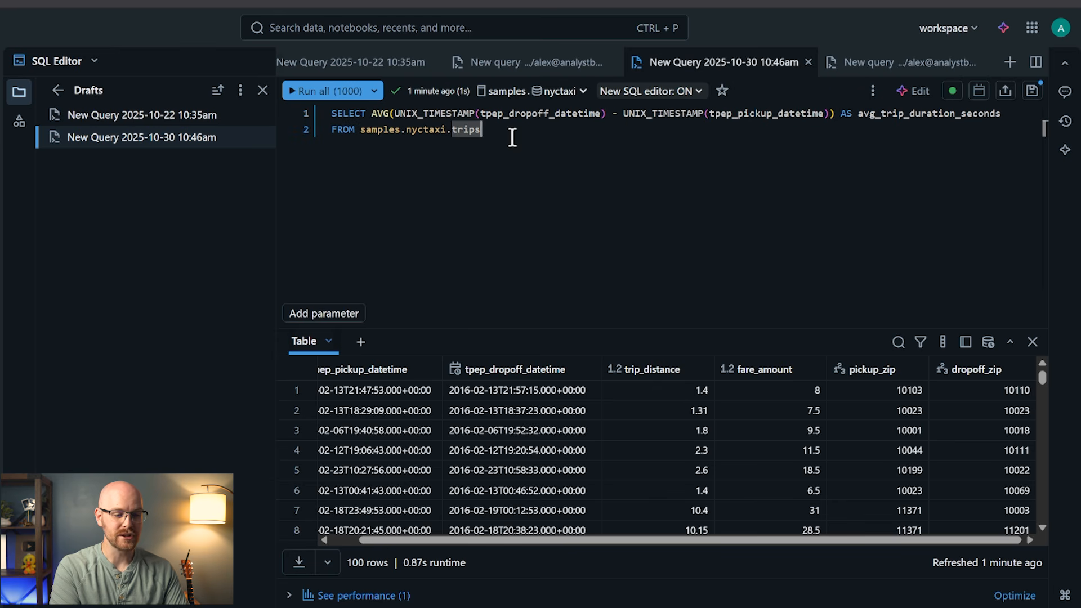
left_click(329, 93)
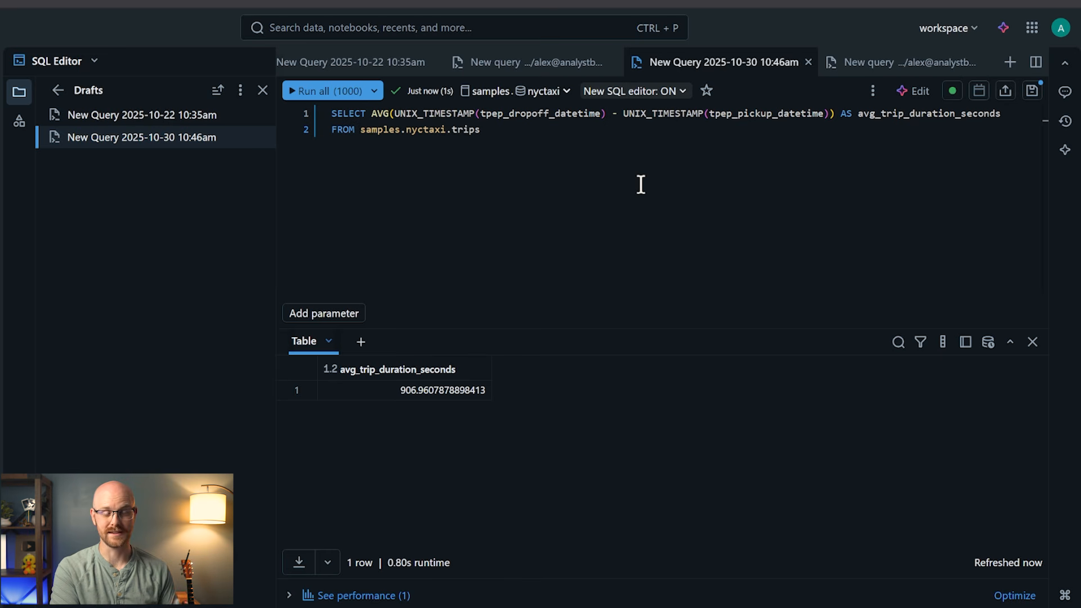
Rewrite the query with the AI prompt "I want the average to be in minutes, not seconds", accept the suggestion and run it.
left_click(915, 91)
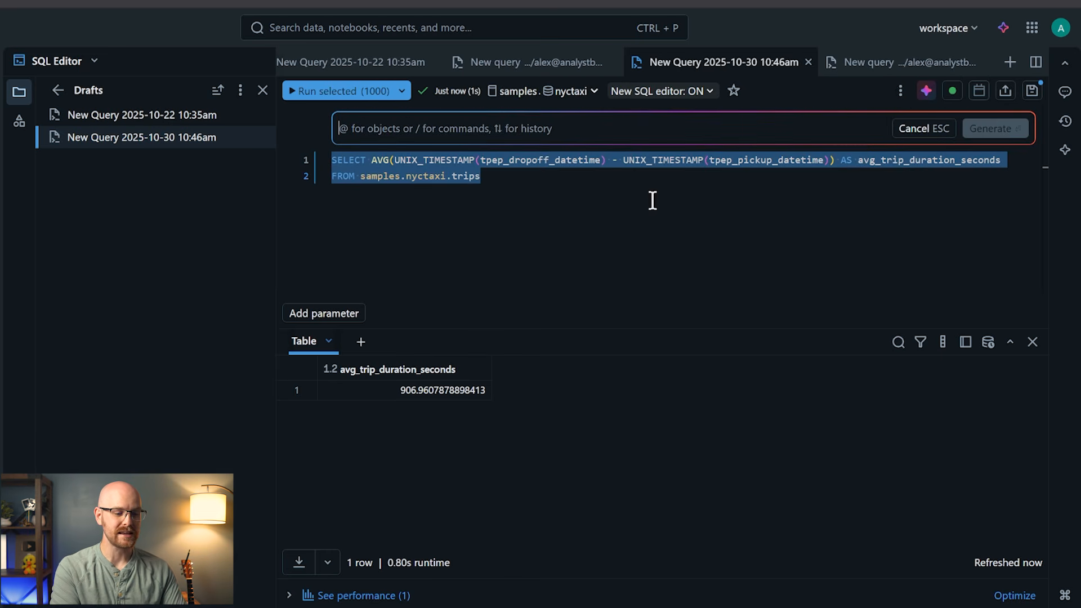
type("I want the ")
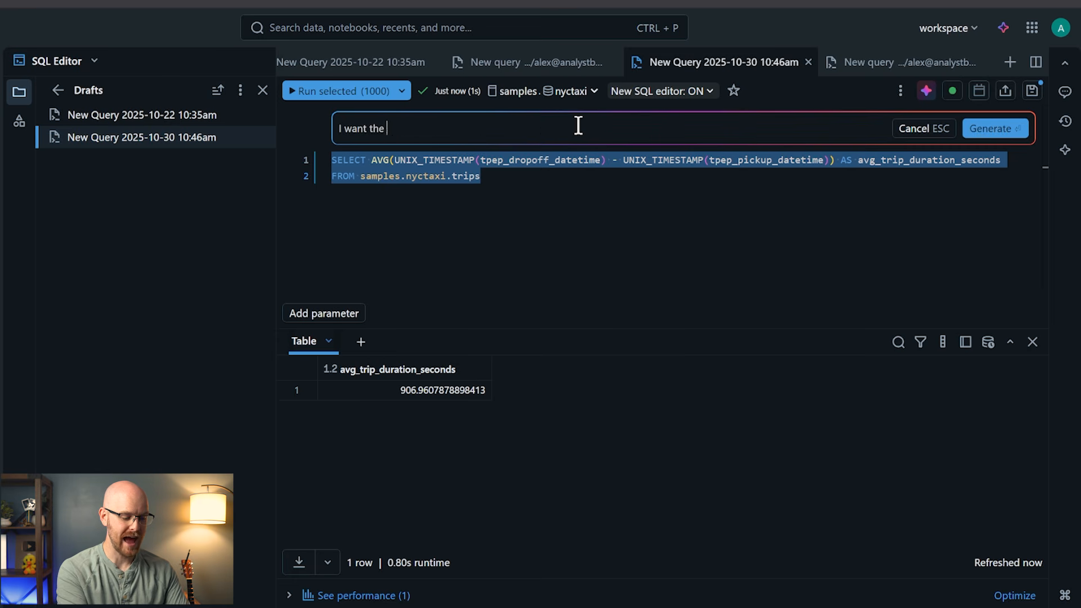
type("average to be in minute")
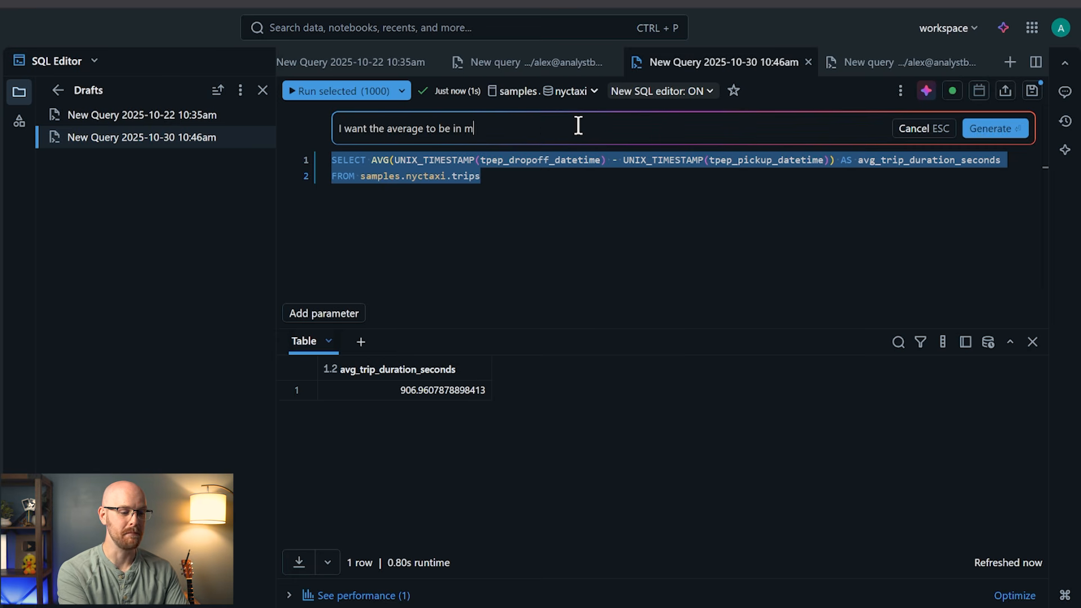
key("BackSpace")
key("BackSpace")
key("BackSpace")
type("utes, not")
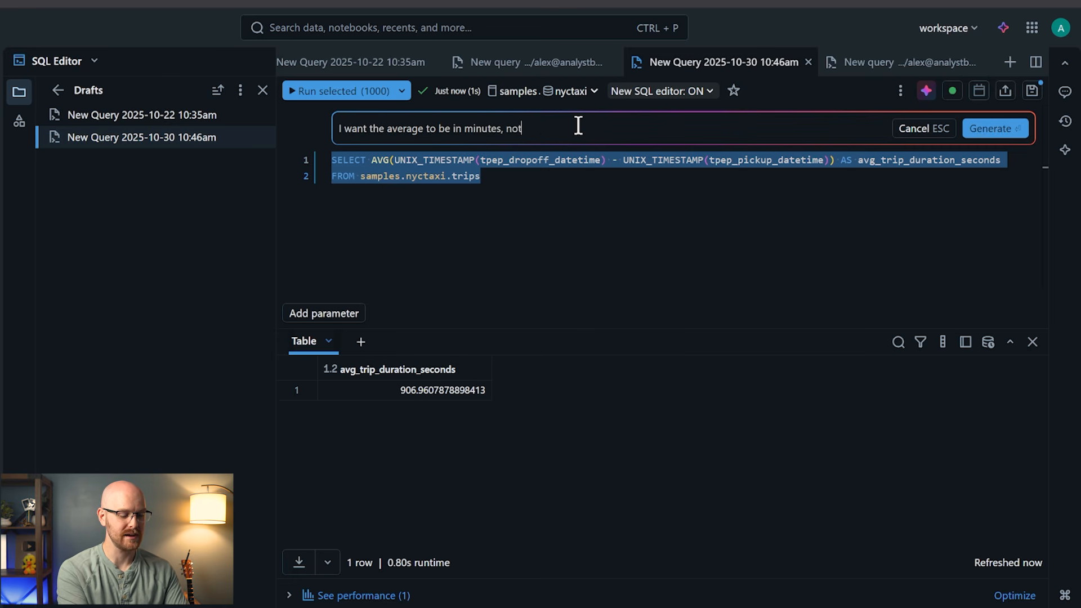
type(" seconds")
key("Return")
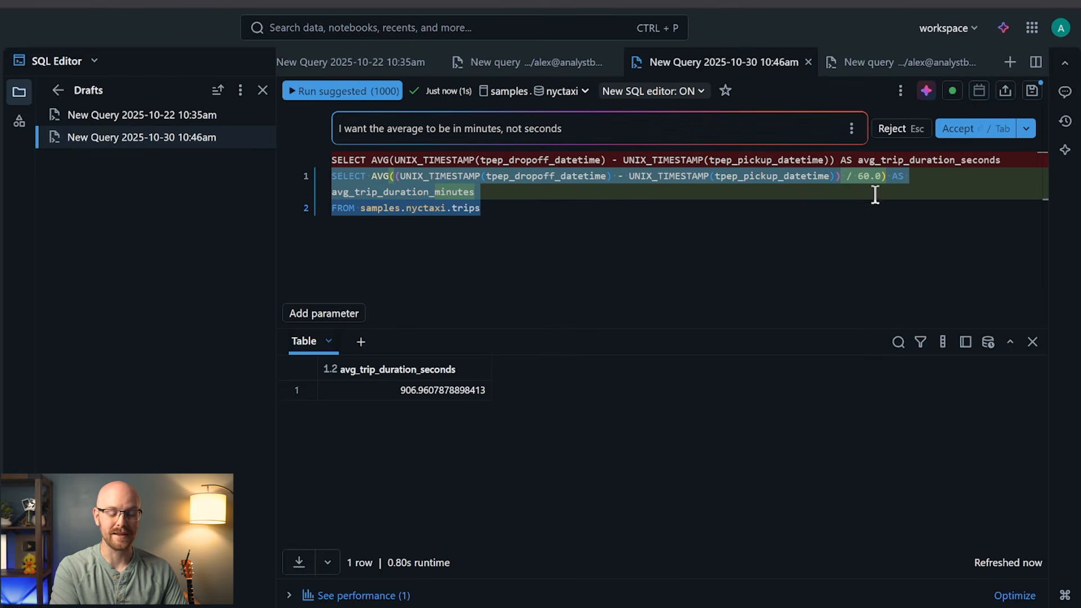
left_click(958, 138)
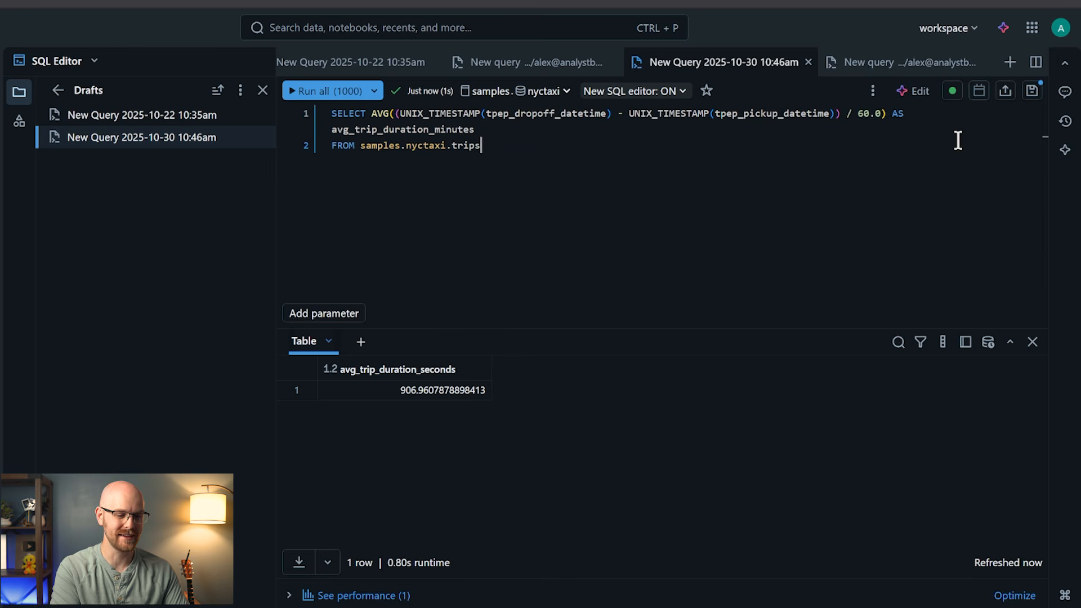
left_click(332, 91)
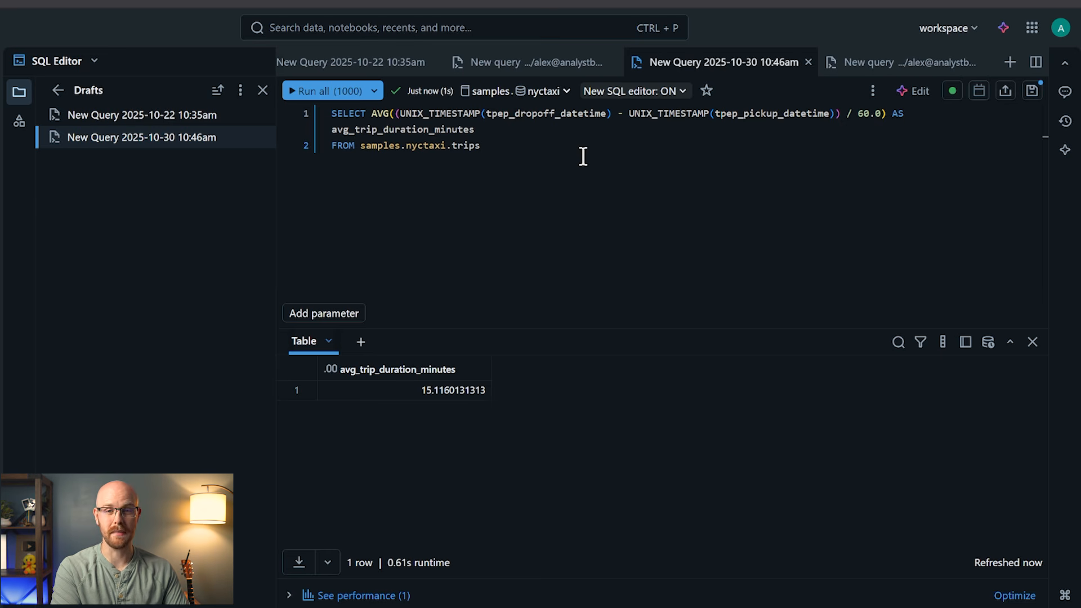
Add comments to the average duration query with the AI command /doc and accept the suggestion.
left_click(905, 92)
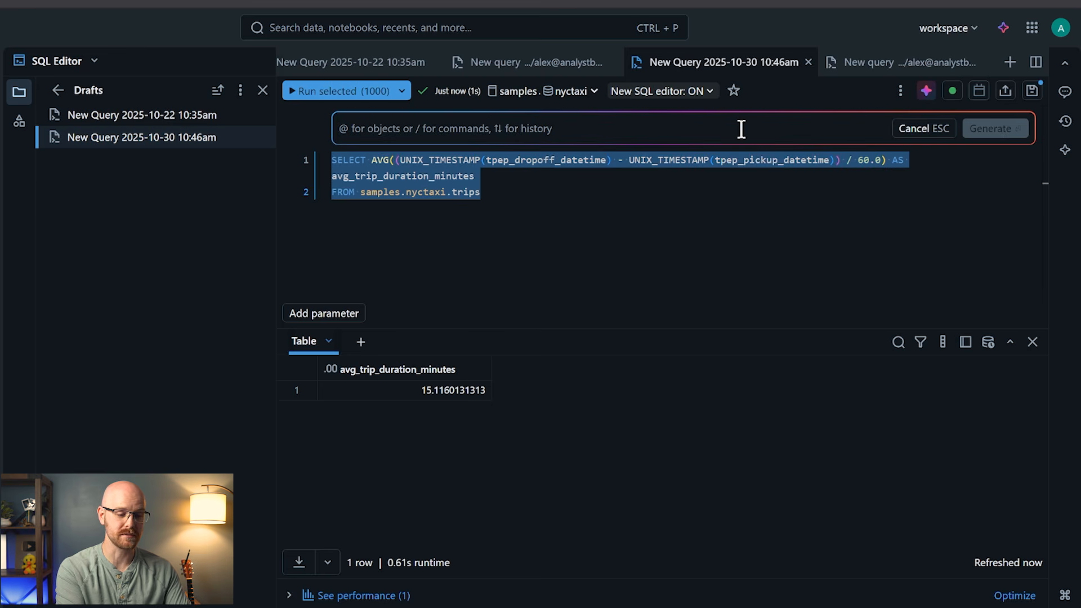
type("/")
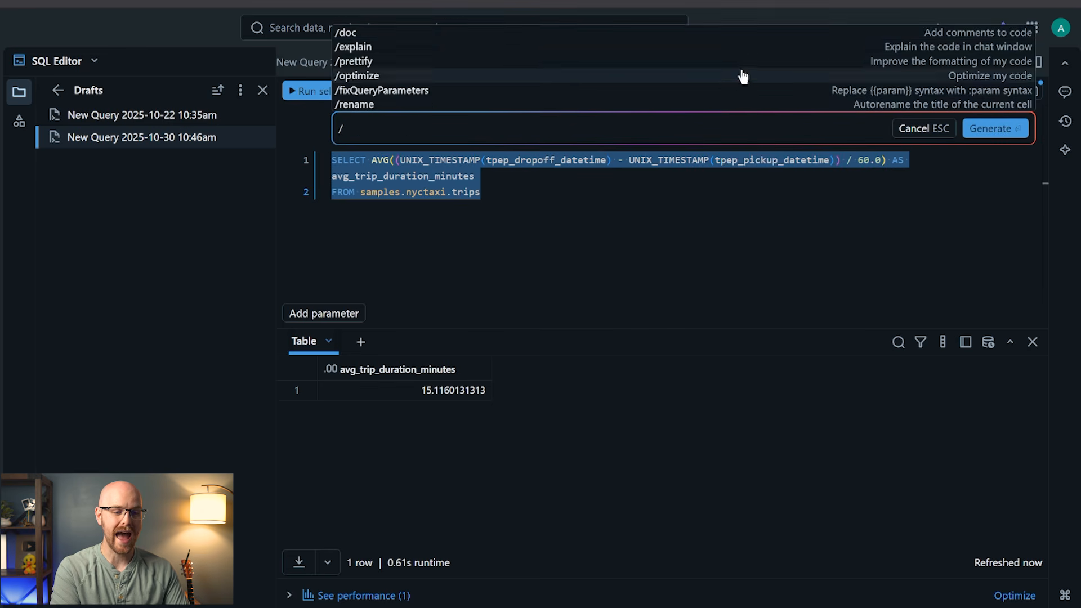
left_click(752, 35)
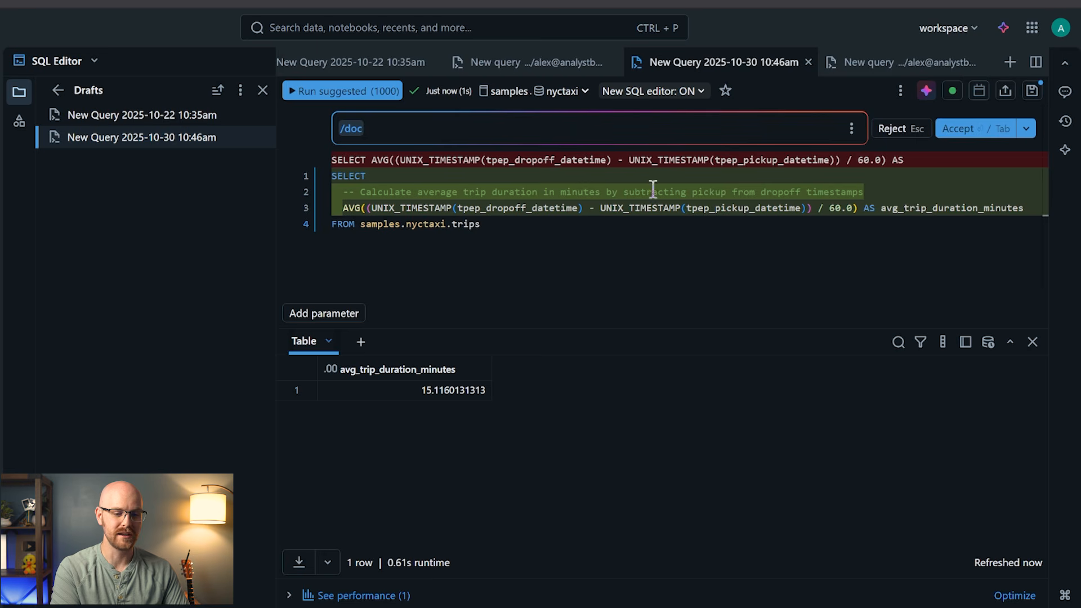
left_click(950, 127)
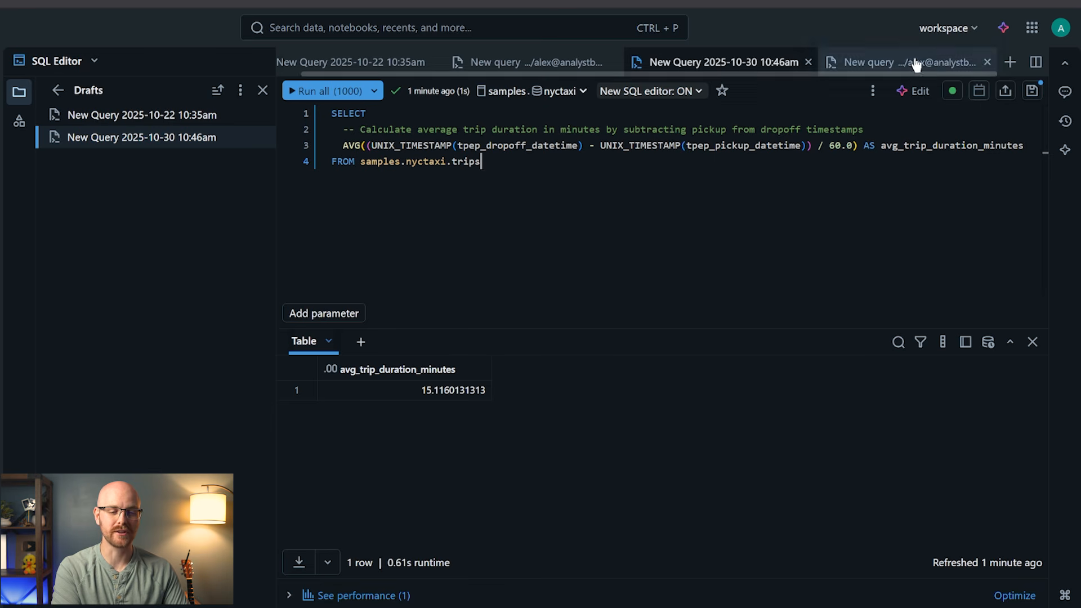
Open the Assistant chat and ask it "Tell me a bit about this data".
left_click(1004, 33)
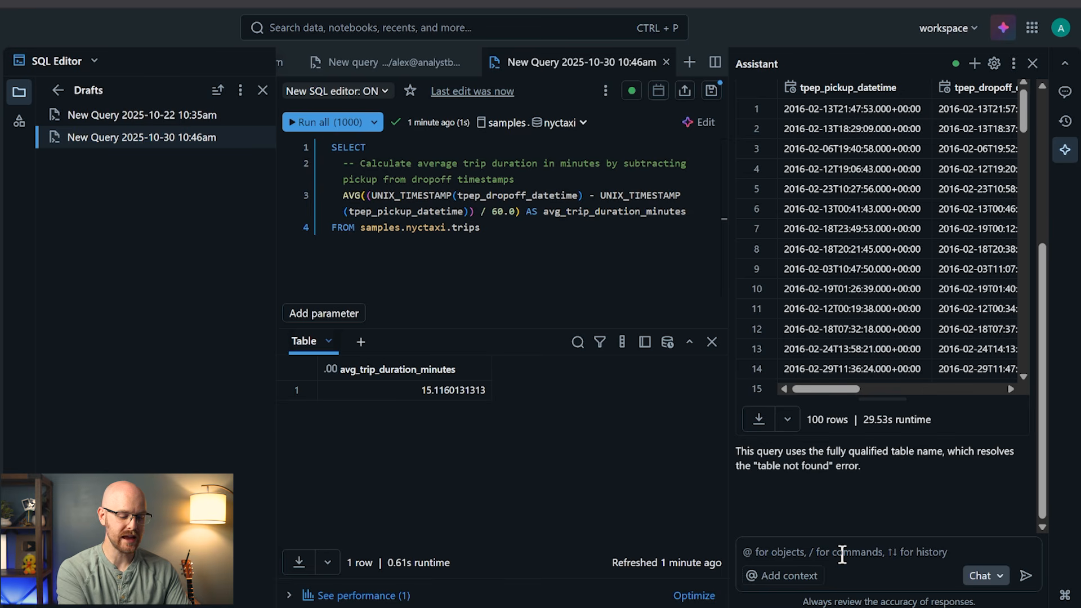
type("Tell m")
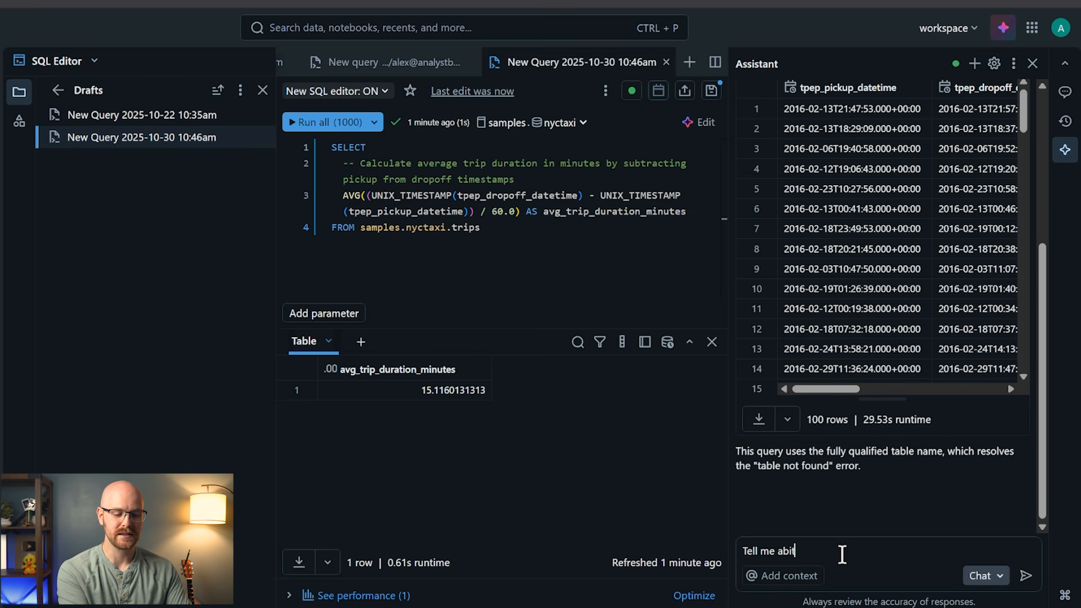
type("e a bit about this data")
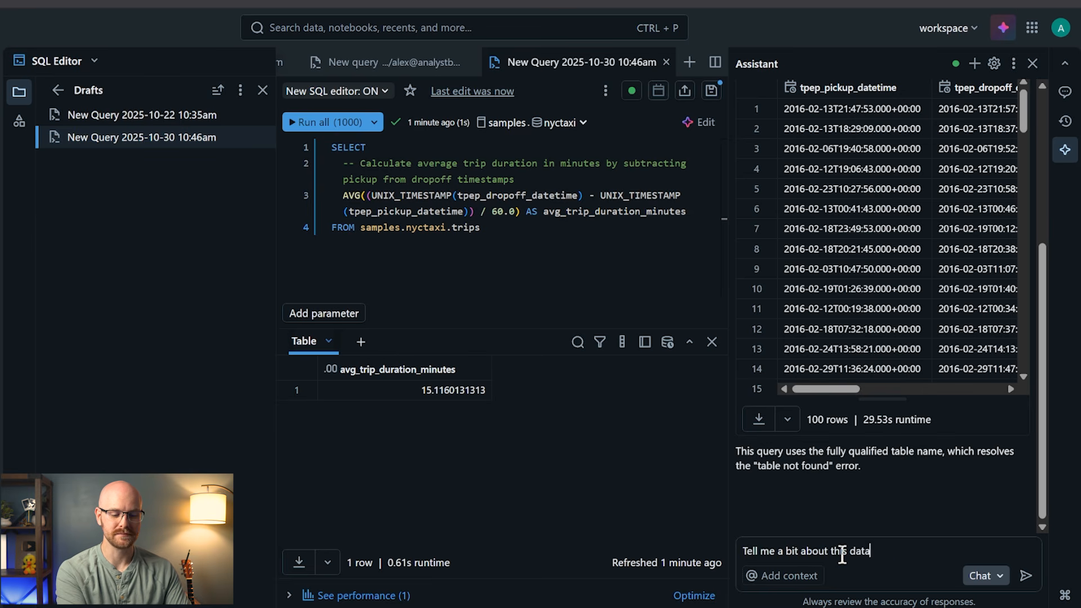
key("Return")
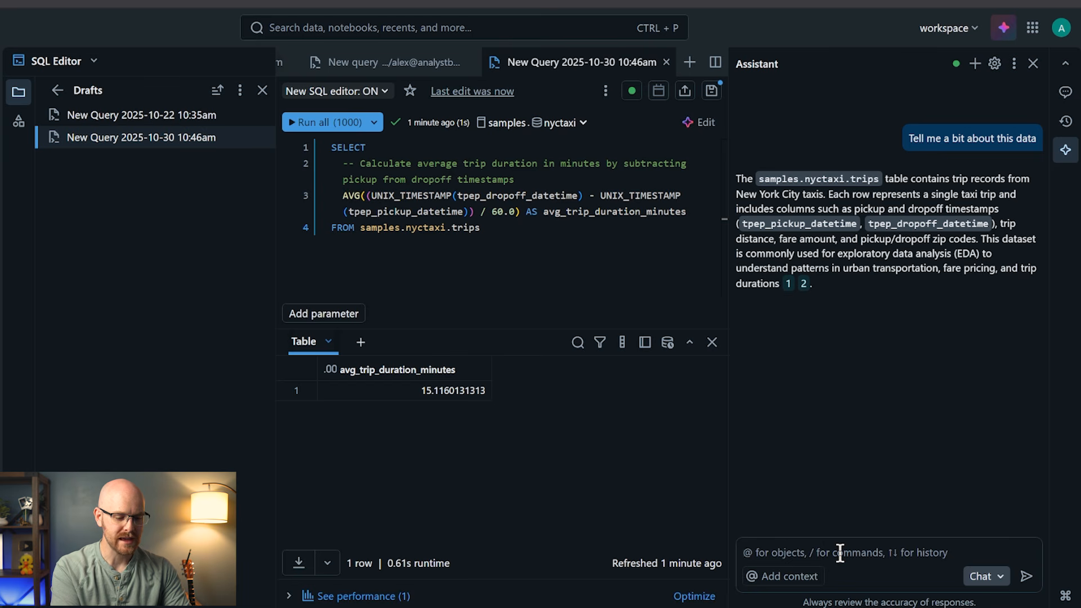
Ask the Assistant "Give me a simple data dictionary for each column".
type("Give me a simp")
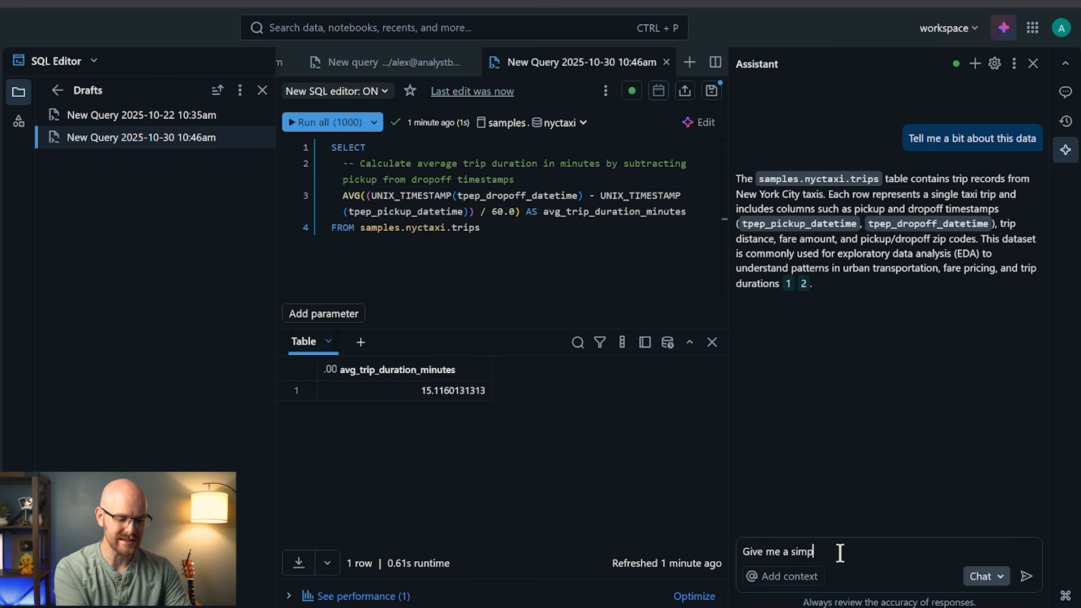
type("le data dis")
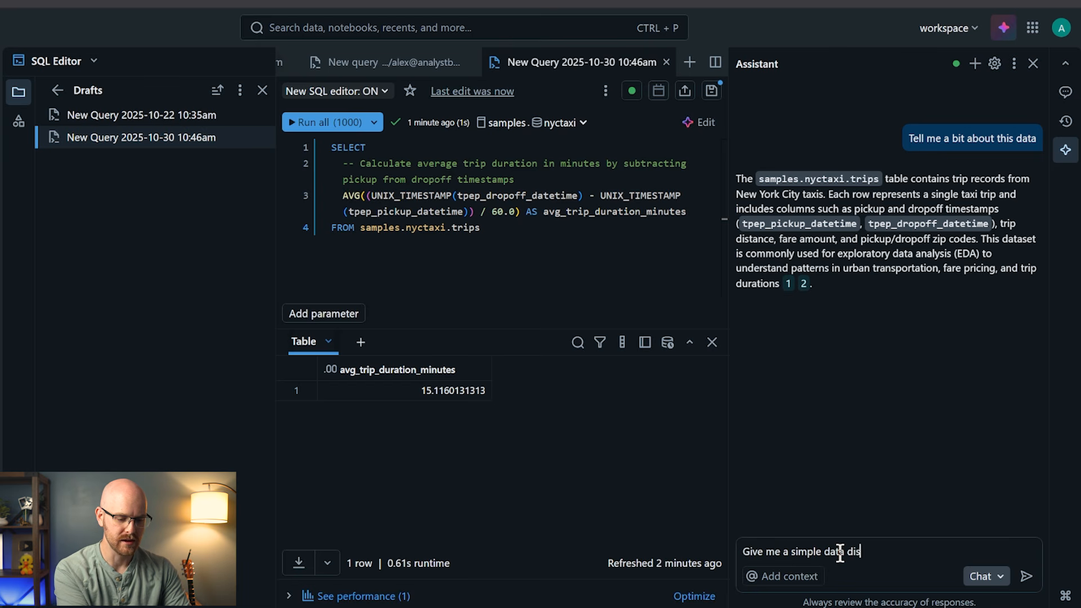
type("tionary for each colu")
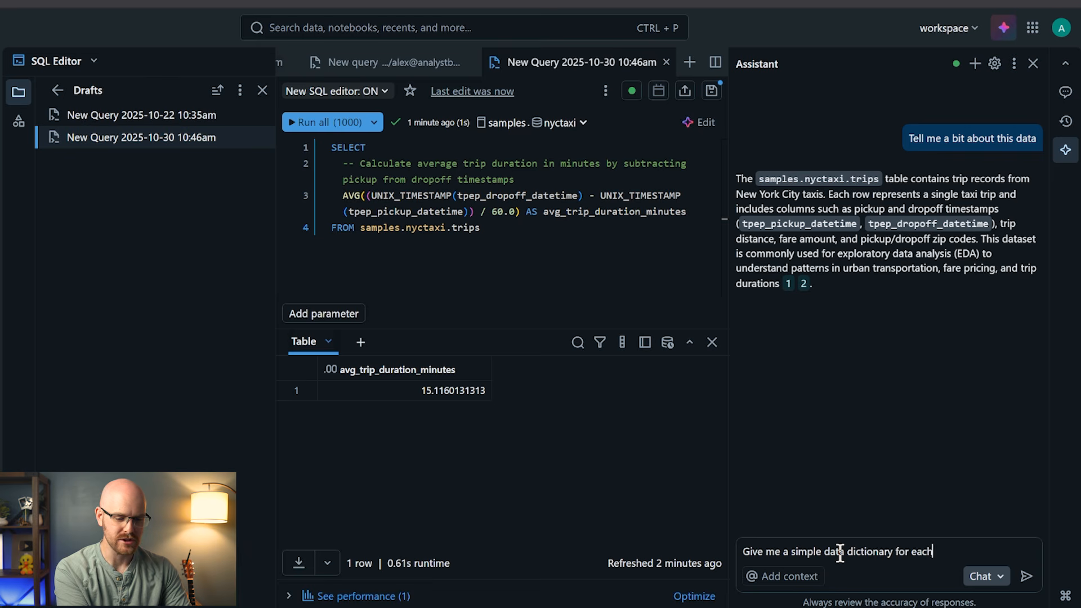
type("mn")
key("Return")
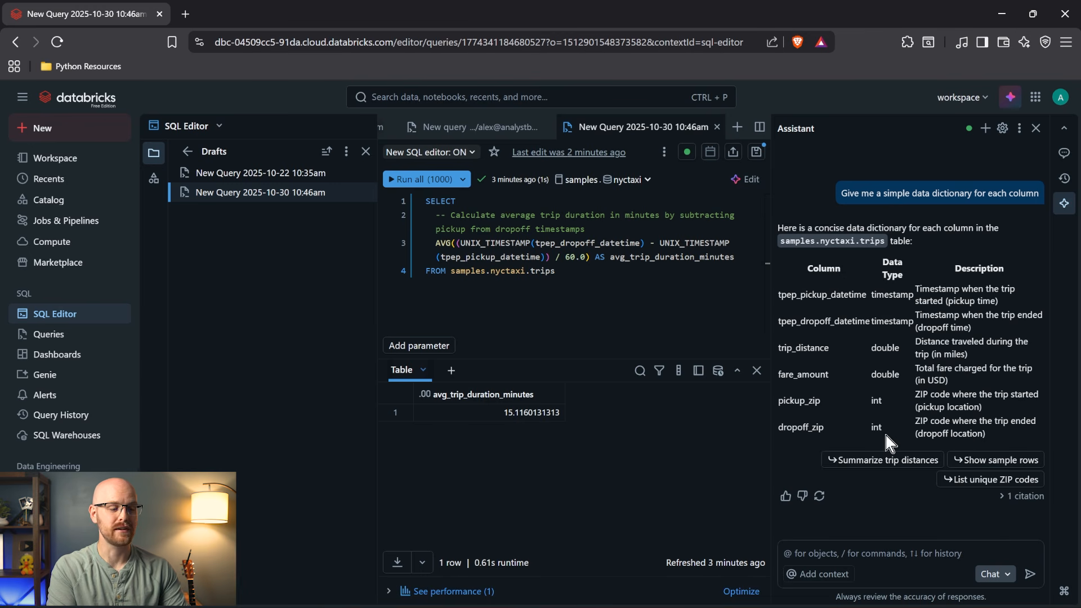
Create a new notebook and close the Assistant chat.
left_click(89, 131)
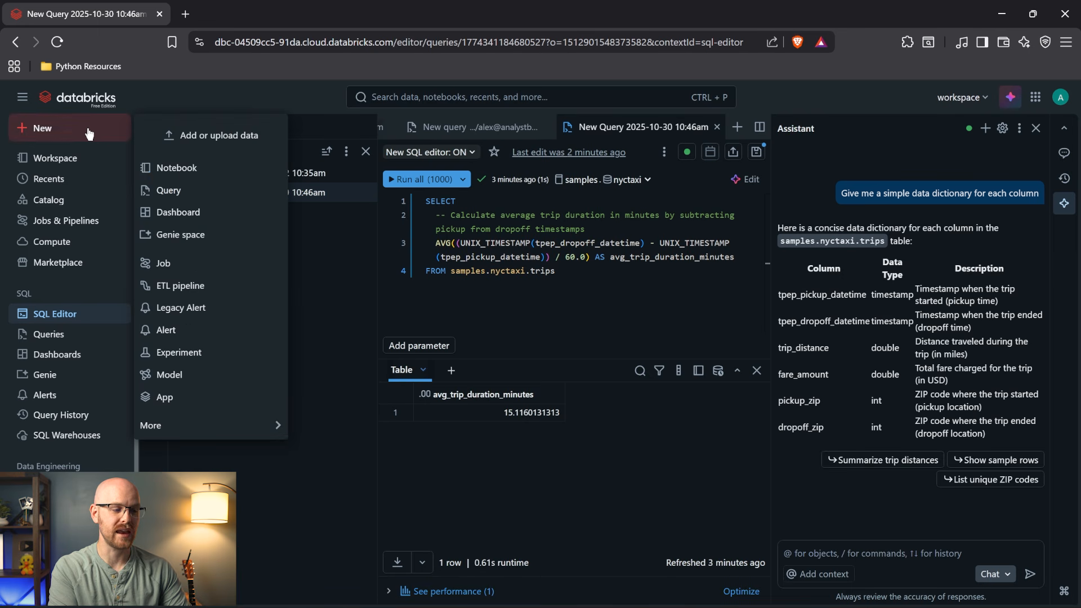
left_click(223, 169)
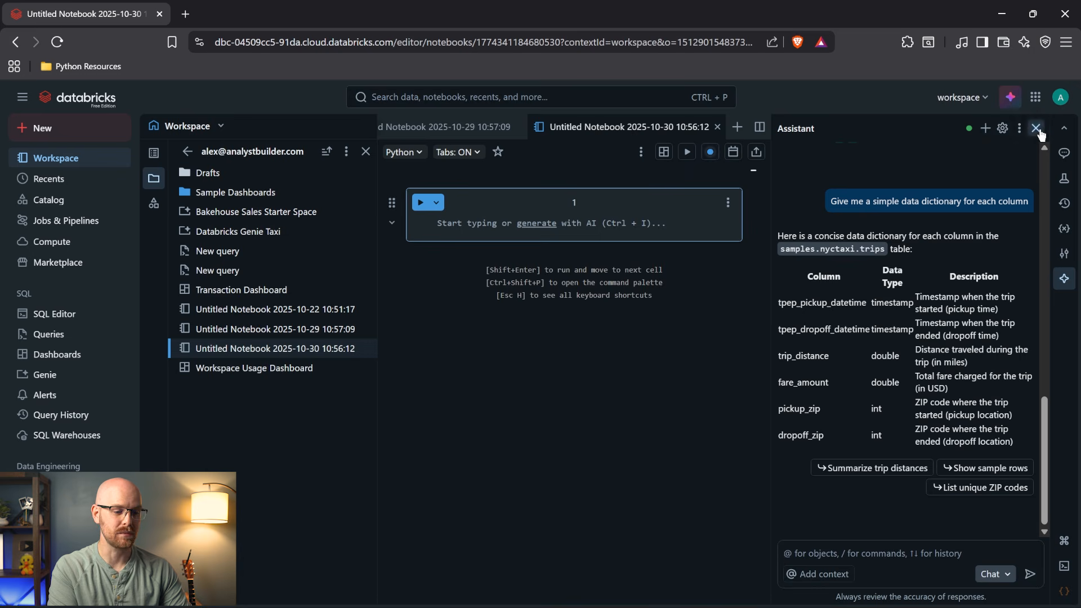
left_click(1033, 125)
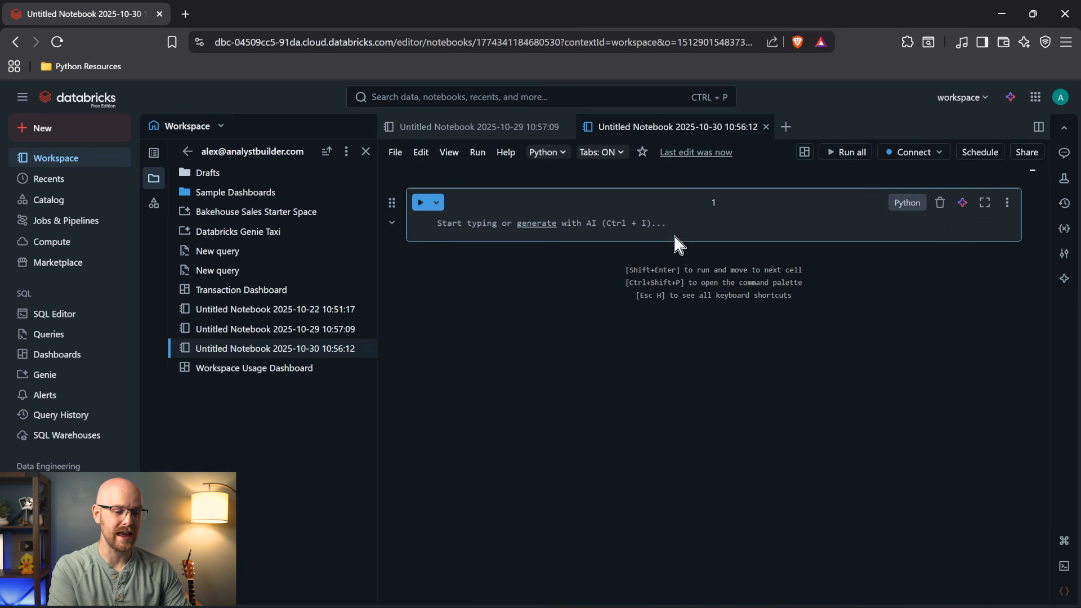
Open the AI generate prompt in the notebook's empty cell and view the cell's language options, keeping Python.
left_click(535, 225)
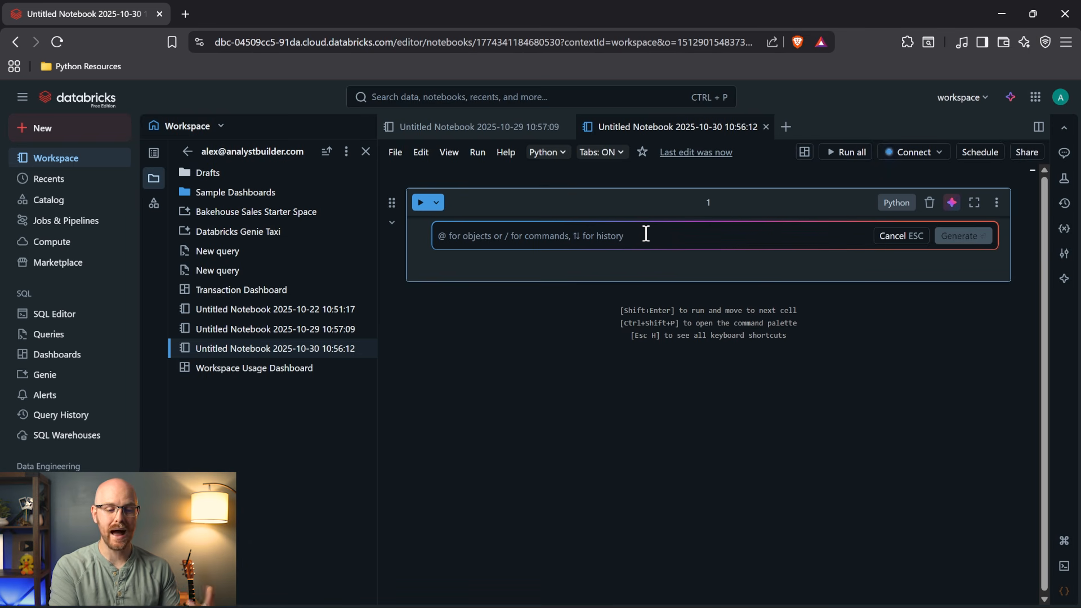
left_click(895, 203)
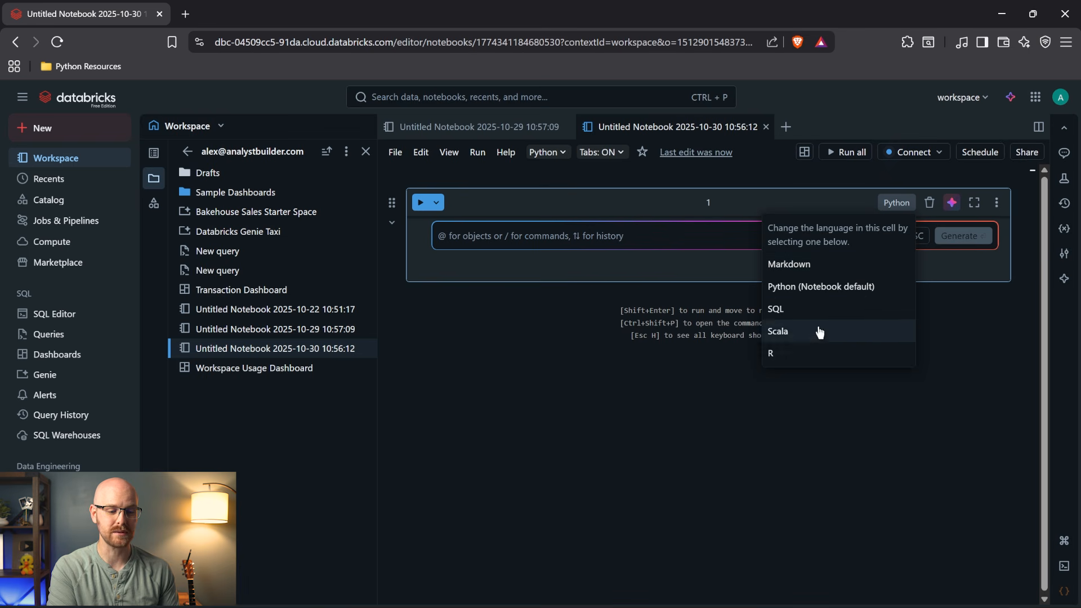
left_click(856, 194)
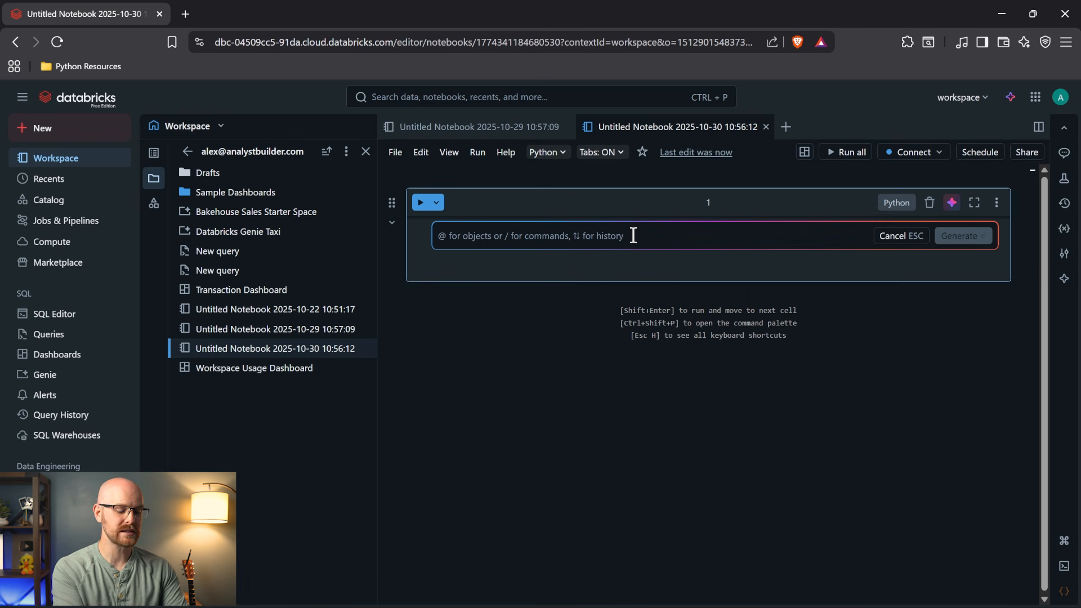
Generate the cell's Python code with the AI prompt "Can you give us the sample nyc taxi data" and accept it.
type("c")
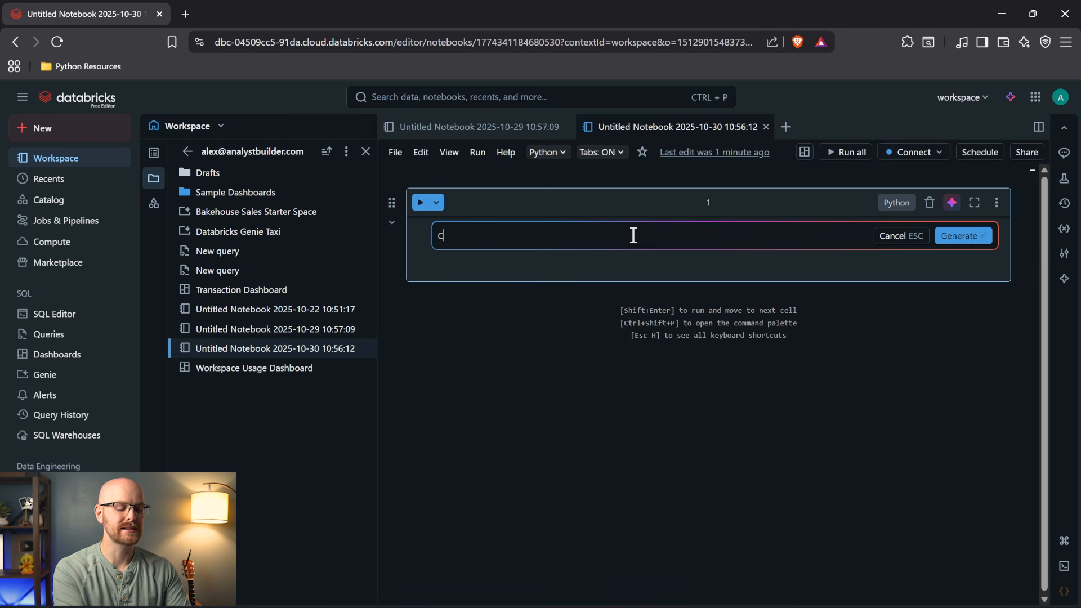
type("an you g")
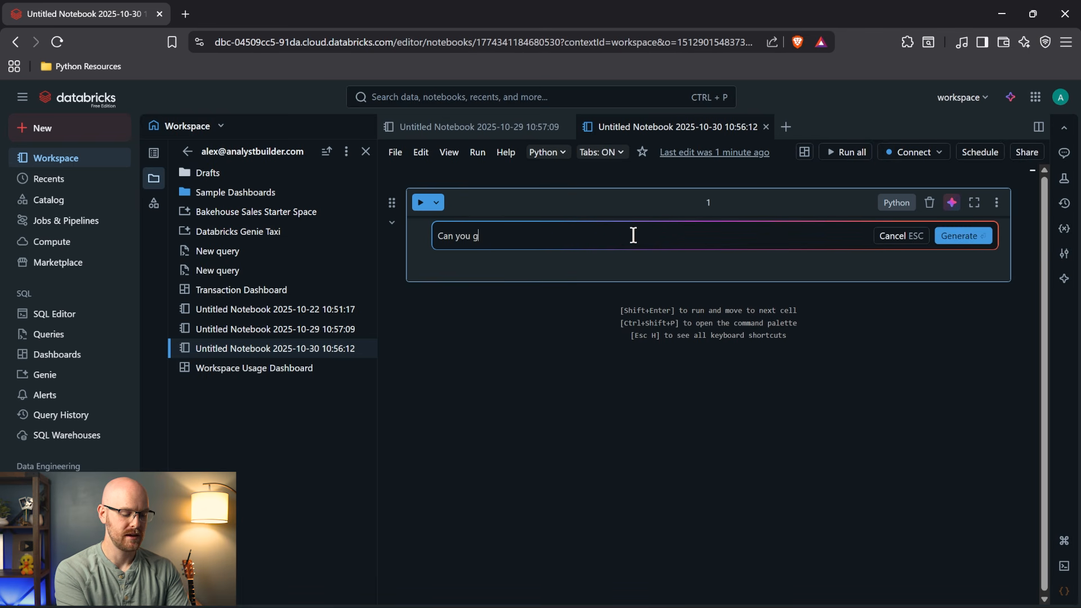
type("ive us the")
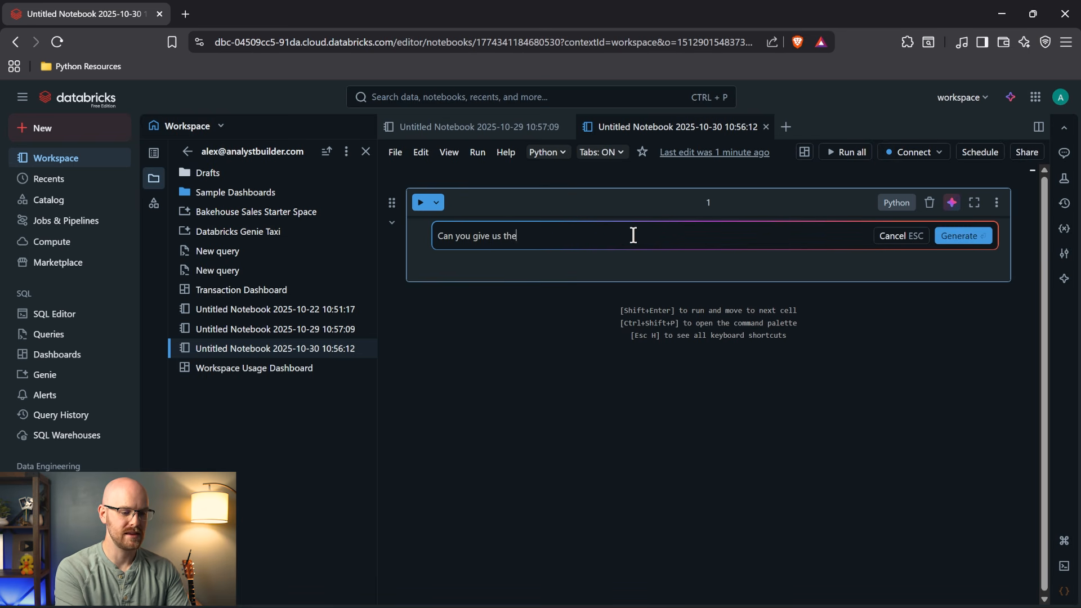
type(" sample nyc t")
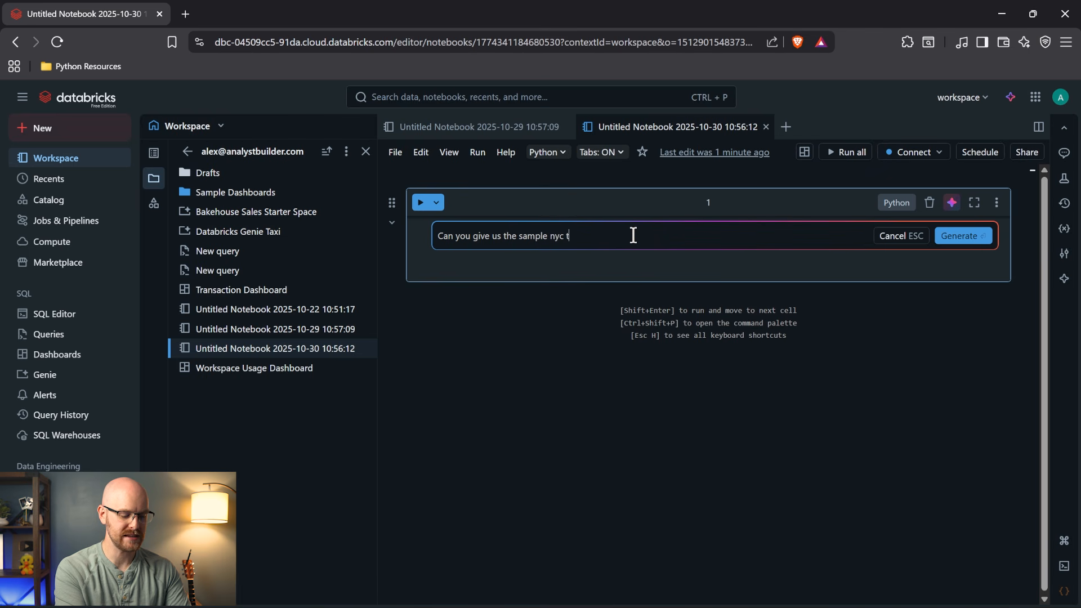
type("axi data")
key("Return")
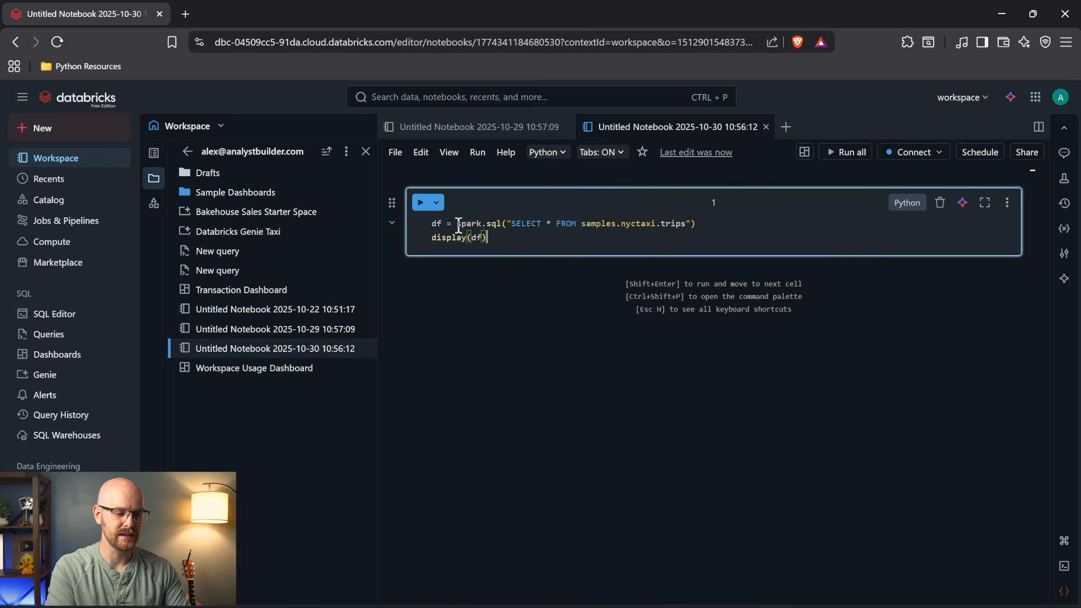
Run the notebook cell that loads samples.nyctaxi.trips and look through the columns of the result table.
left_click(420, 202)
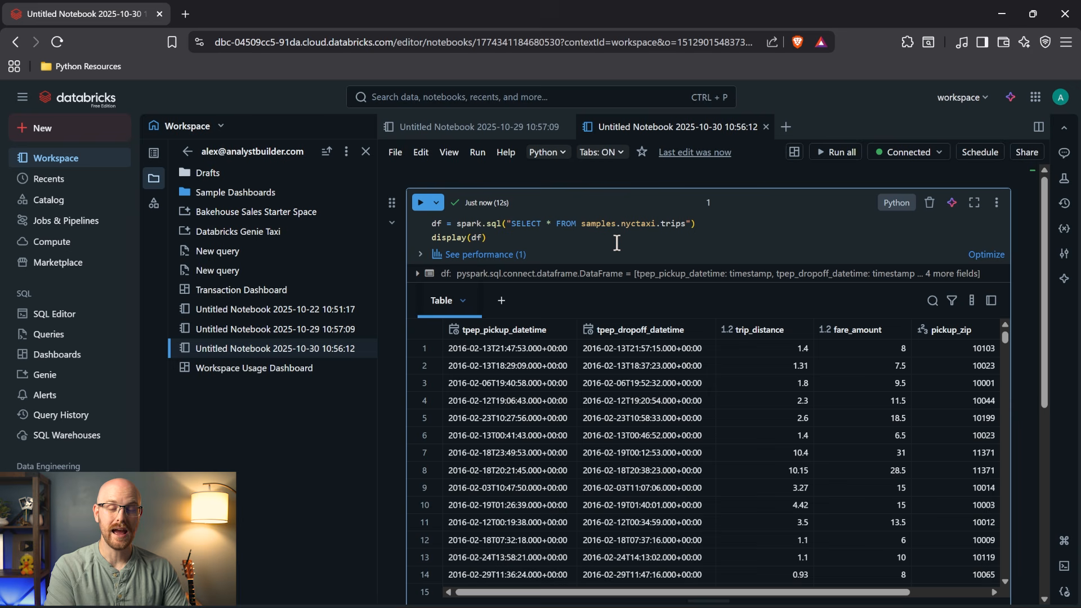
scroll(533, 452, "right", 3)
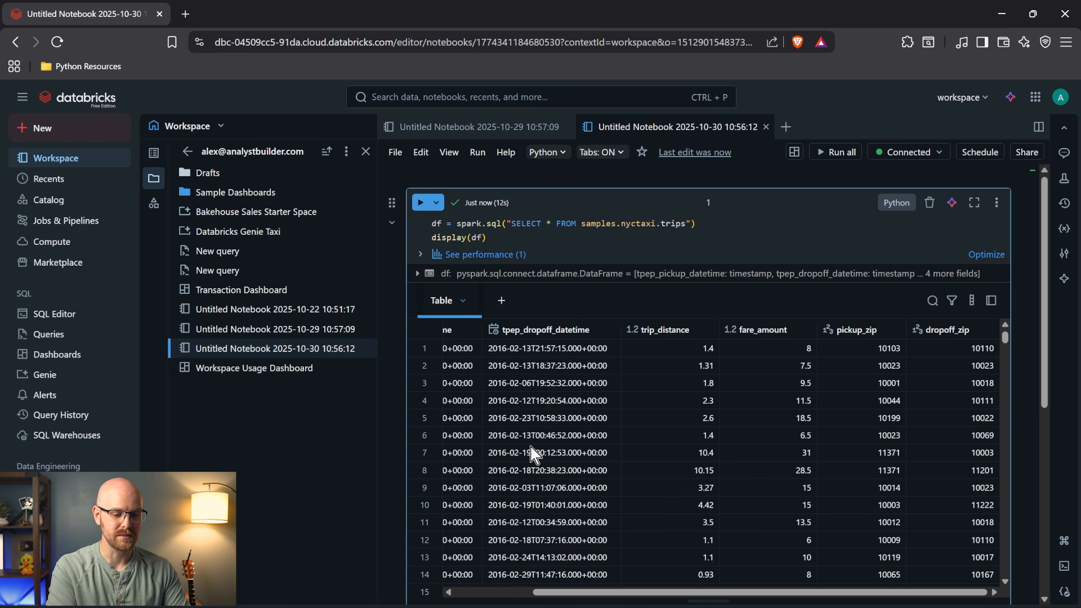
scroll(533, 452, "left", 3)
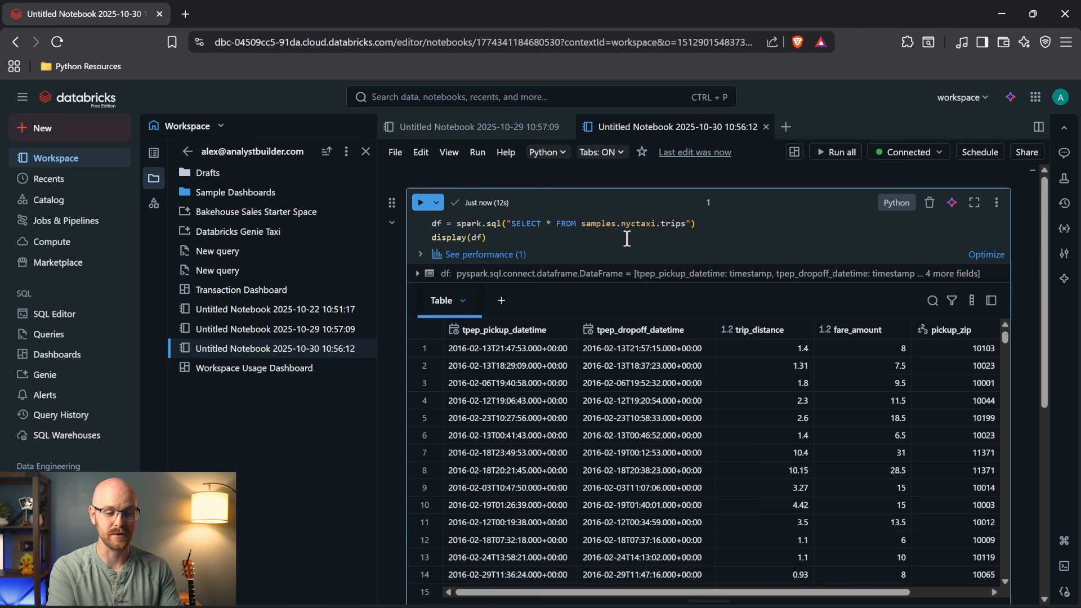
Convert the notebook cell's Python code with the AI prompt "Can you convert this to SQL", accept the suggestion and run the cell.
left_click(952, 203)
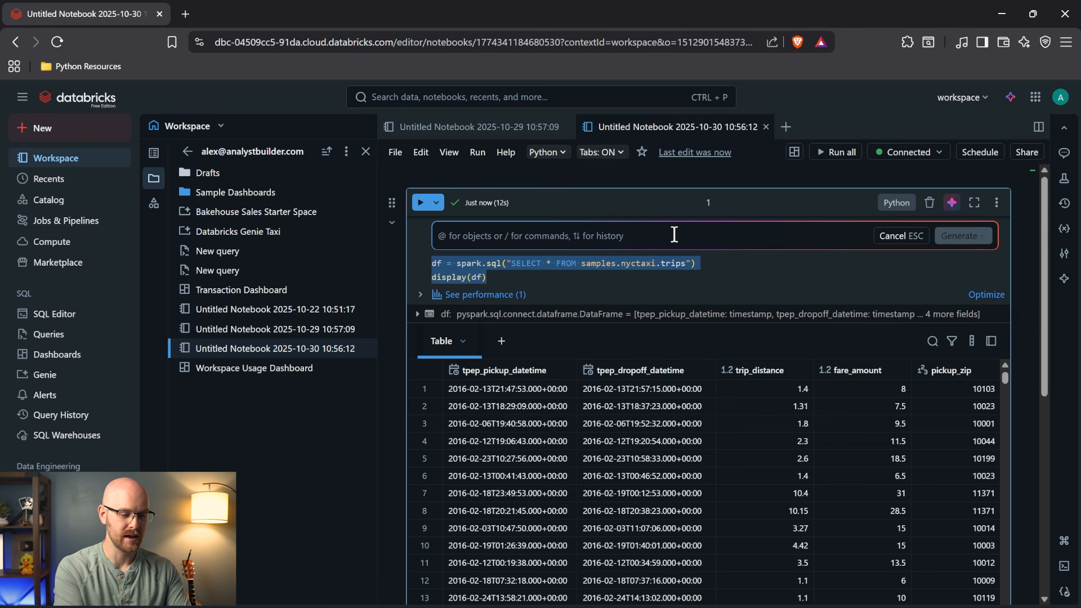
type("Can you ")
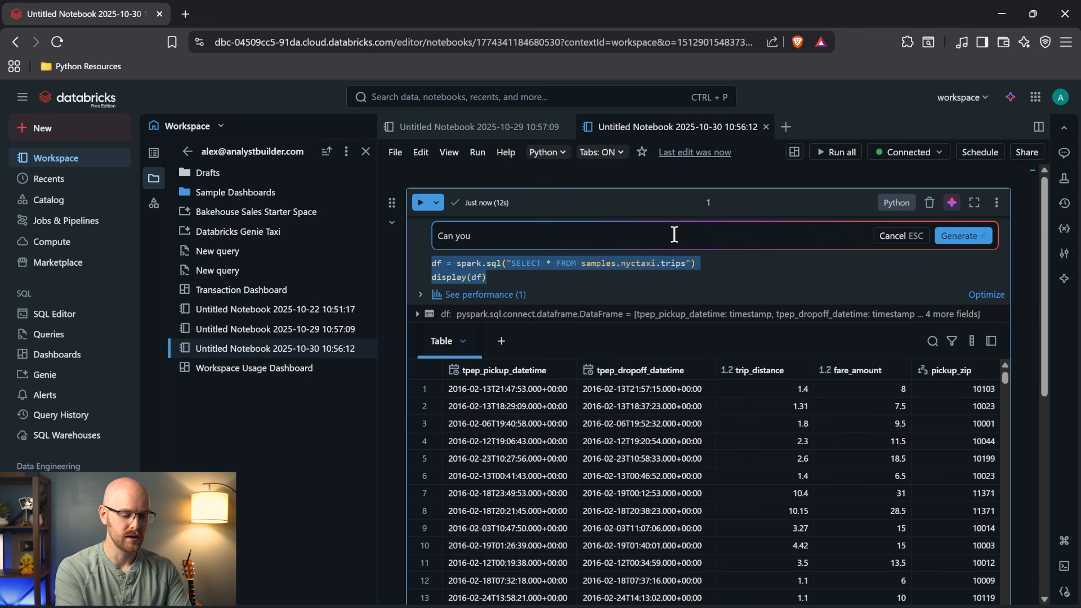
type("convert this to SQL")
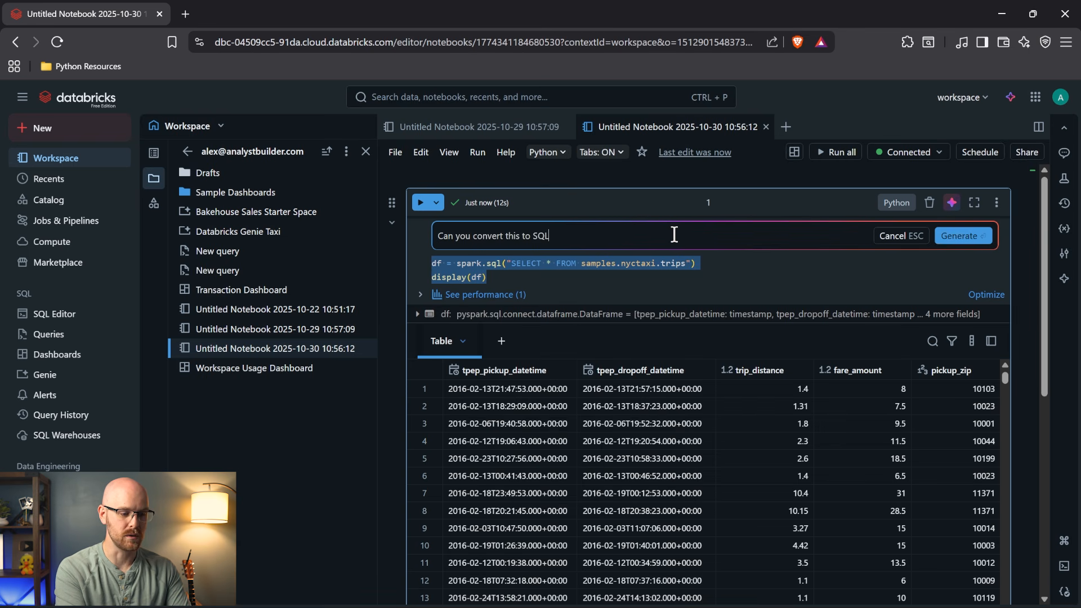
key("Return")
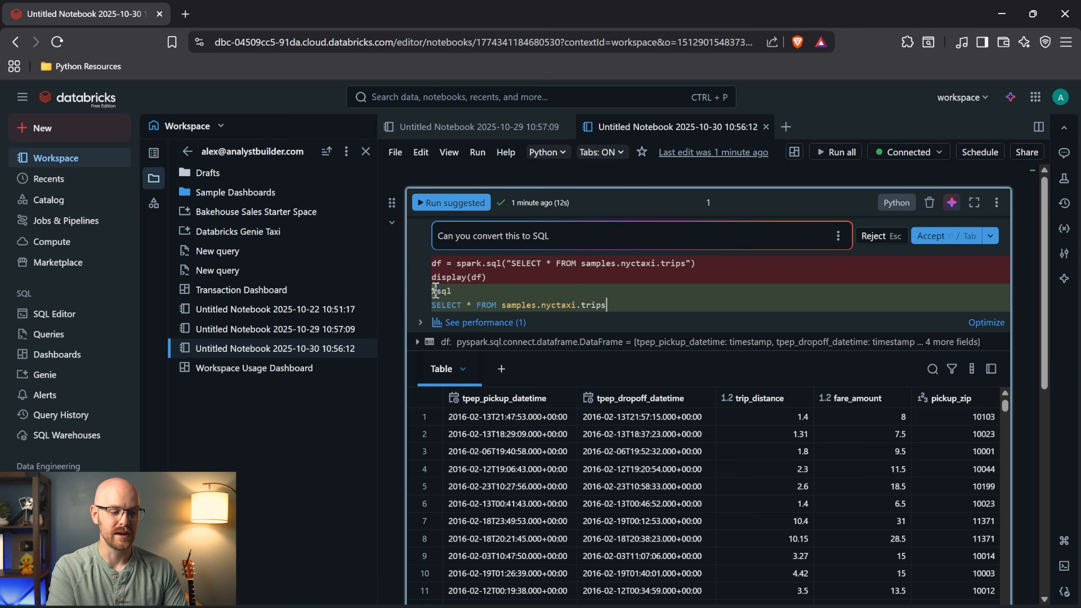
left_click(615, 307)
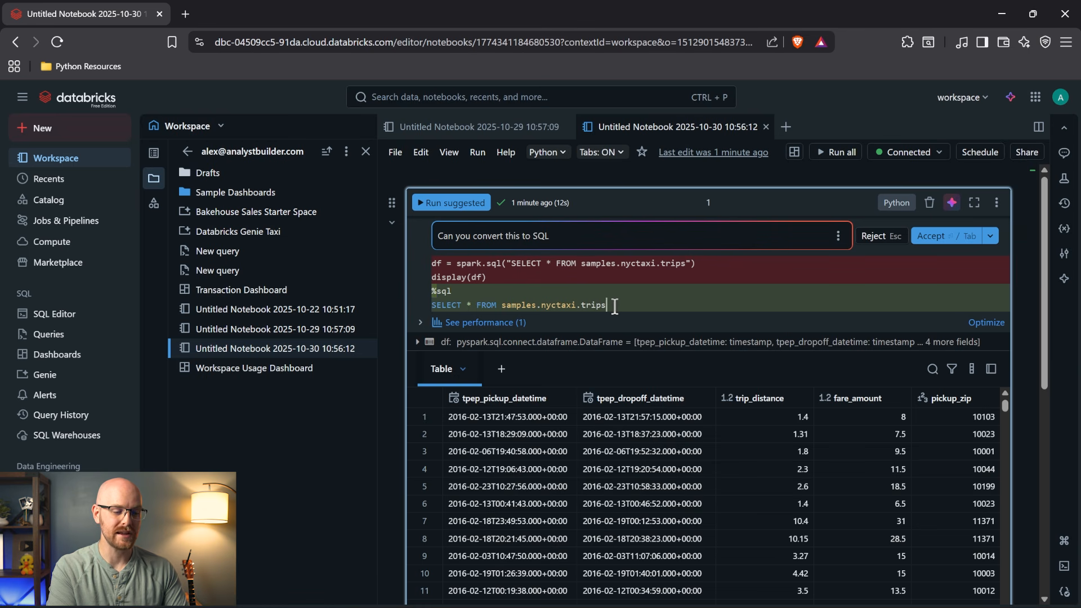
key("Tab")
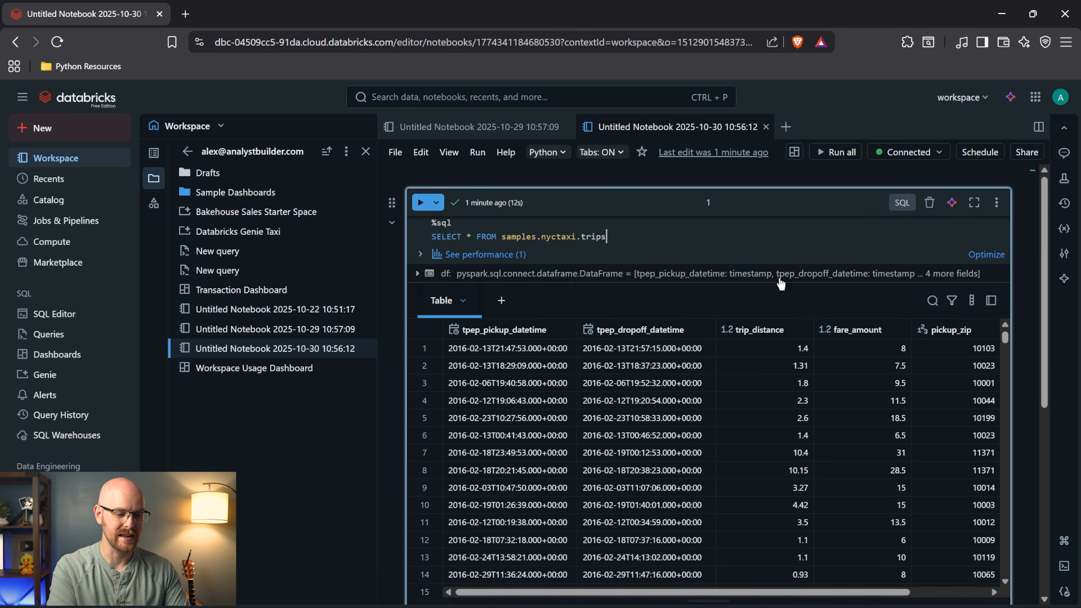
left_click(420, 204)
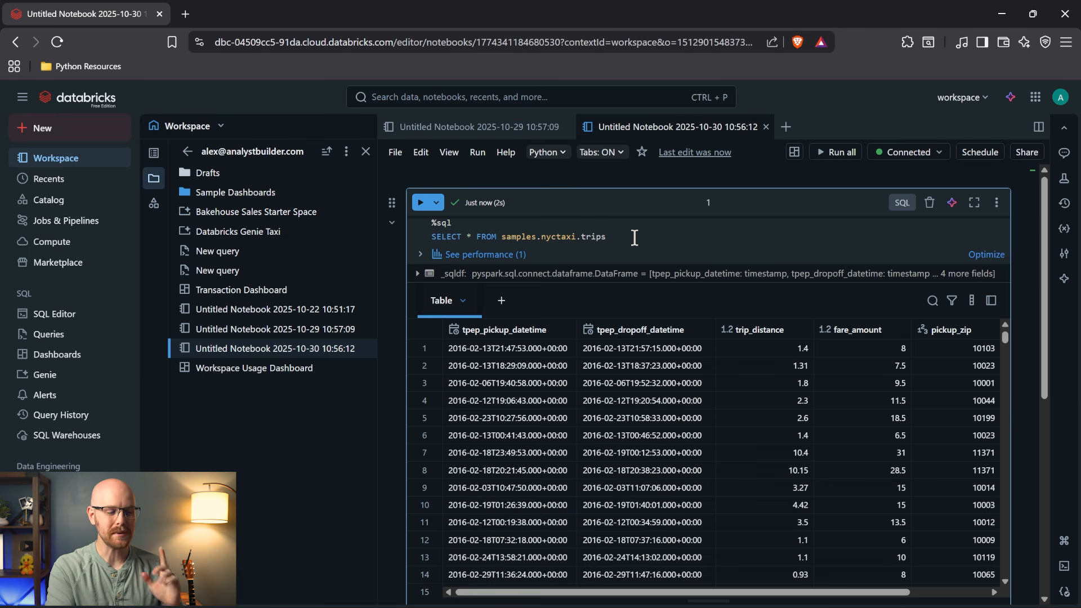
Create a new dashboard, add the trips table from samples.nyctaxi to it and show its dataset list.
left_click(84, 354)
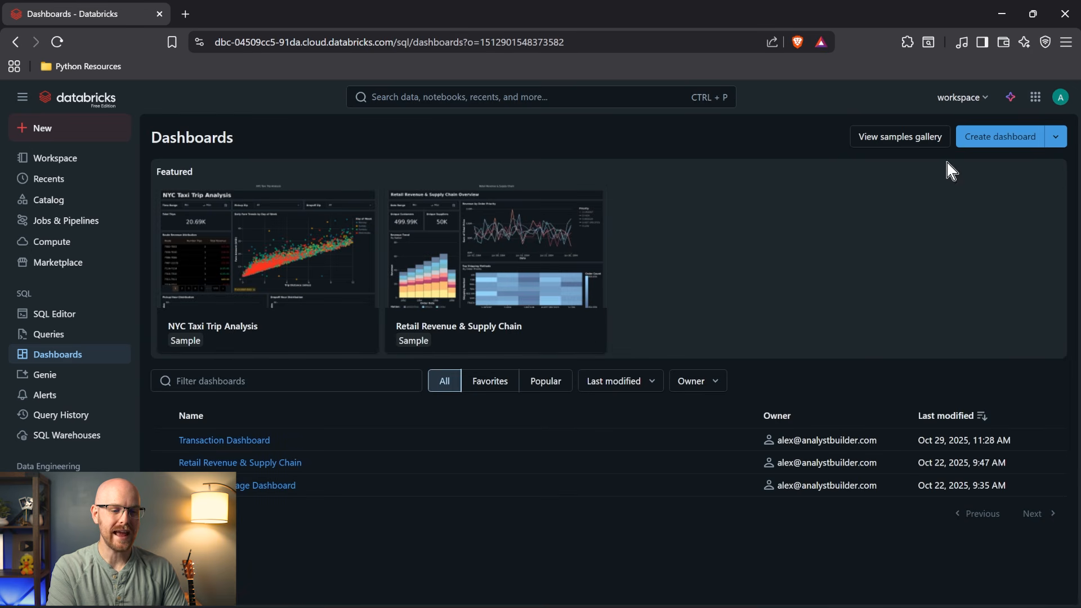
left_click(1003, 134)
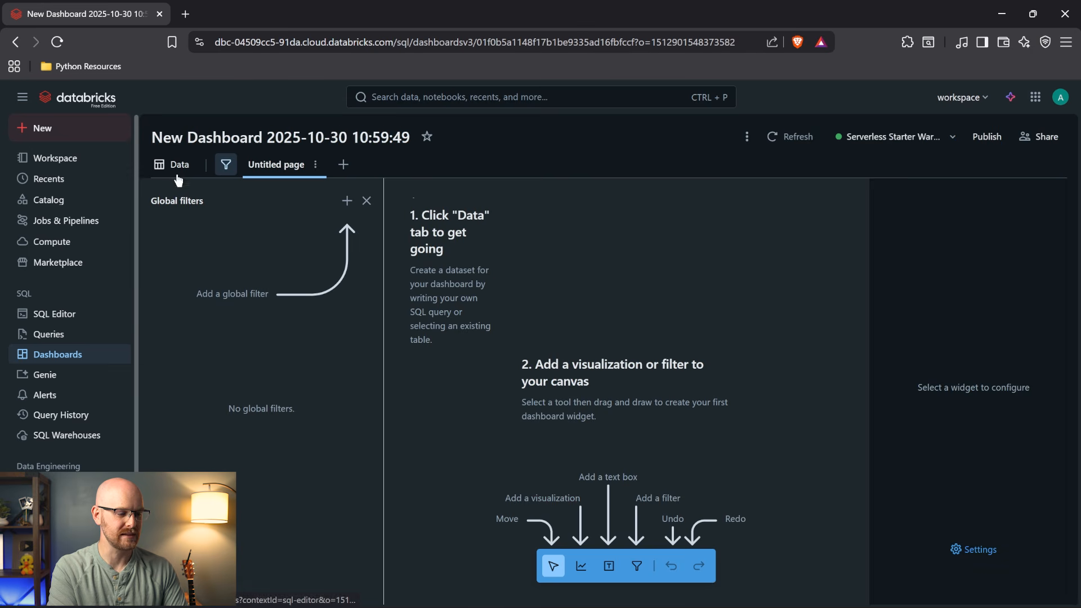
left_click(173, 167)
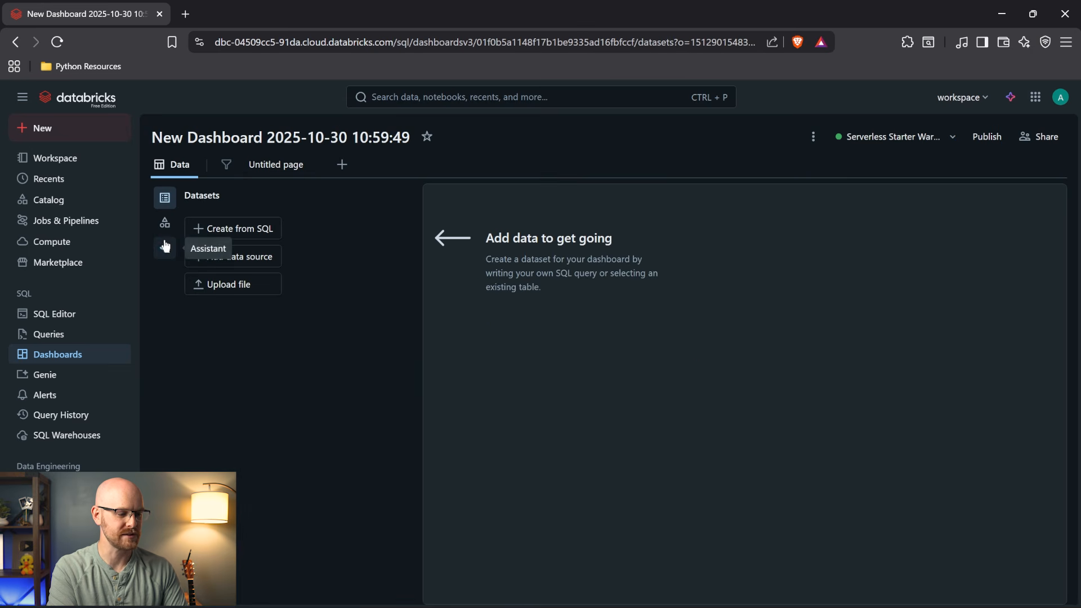
left_click(164, 225)
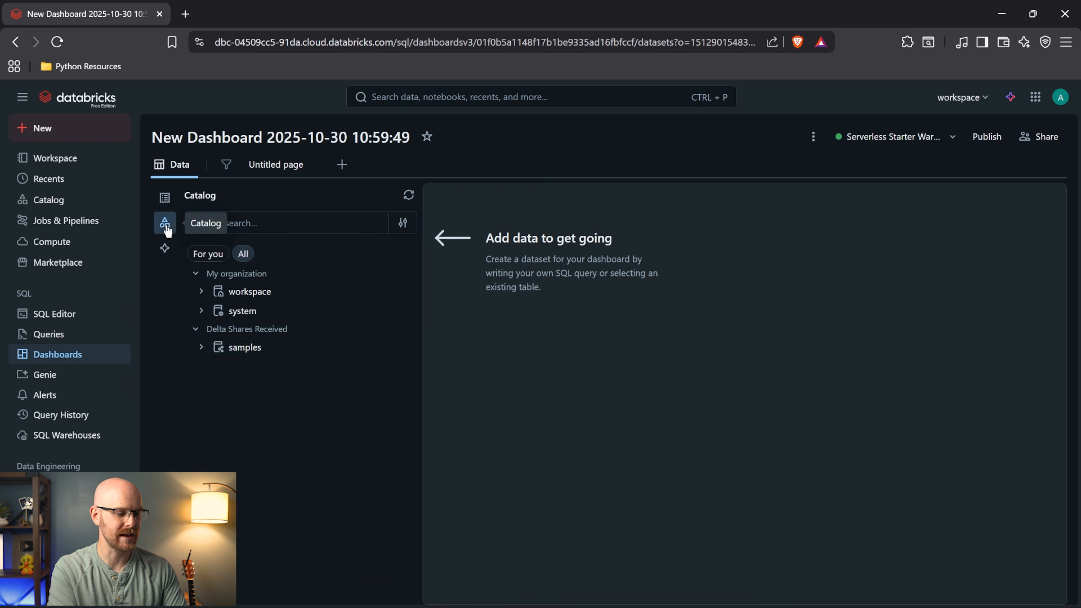
left_click(201, 348)
left_click(207, 445)
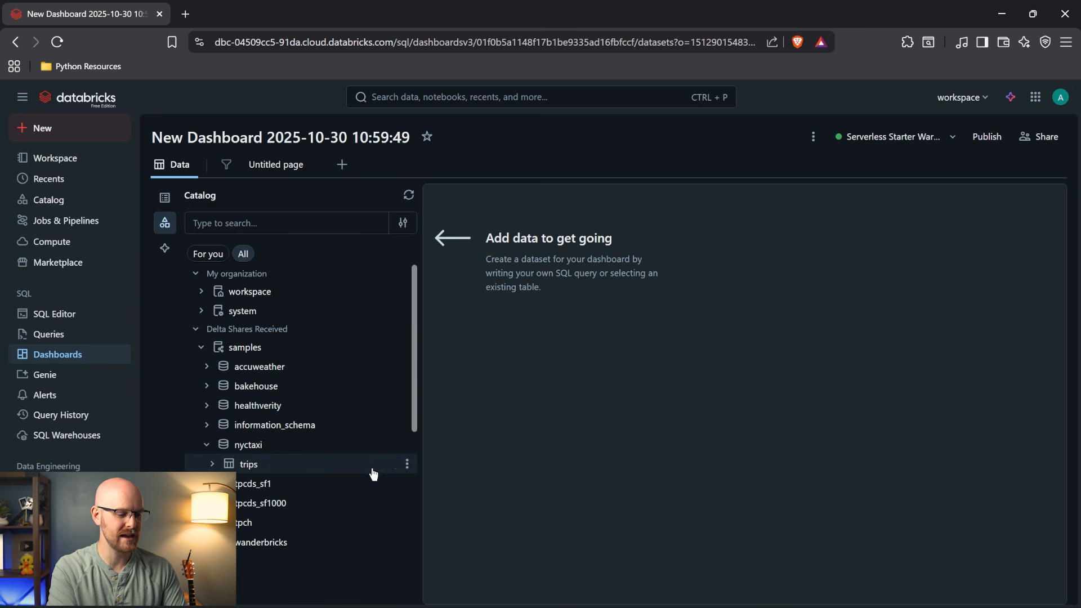
left_click(407, 467)
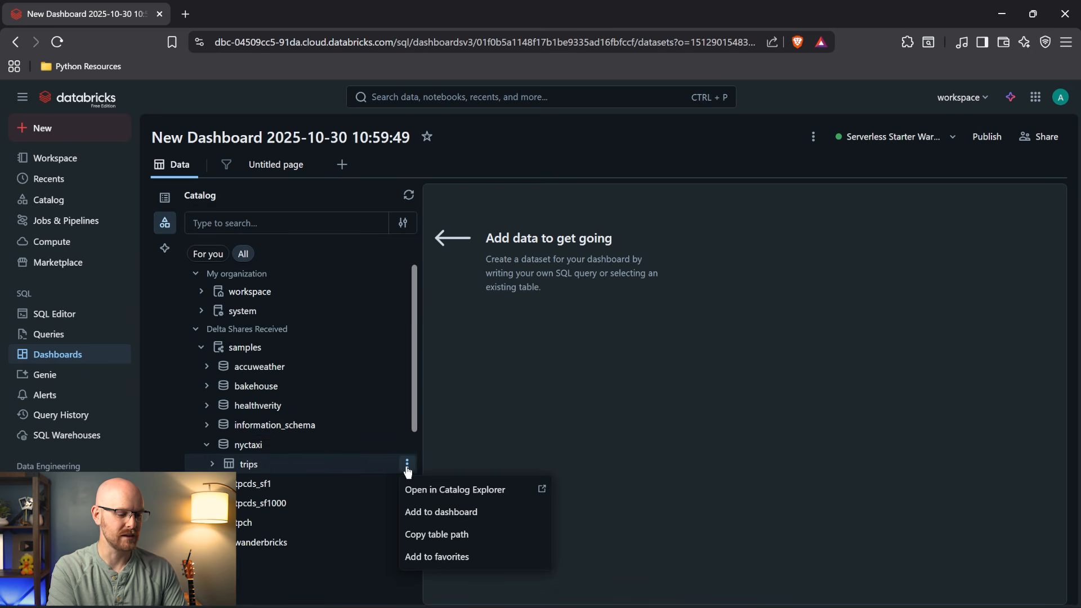
left_click(441, 512)
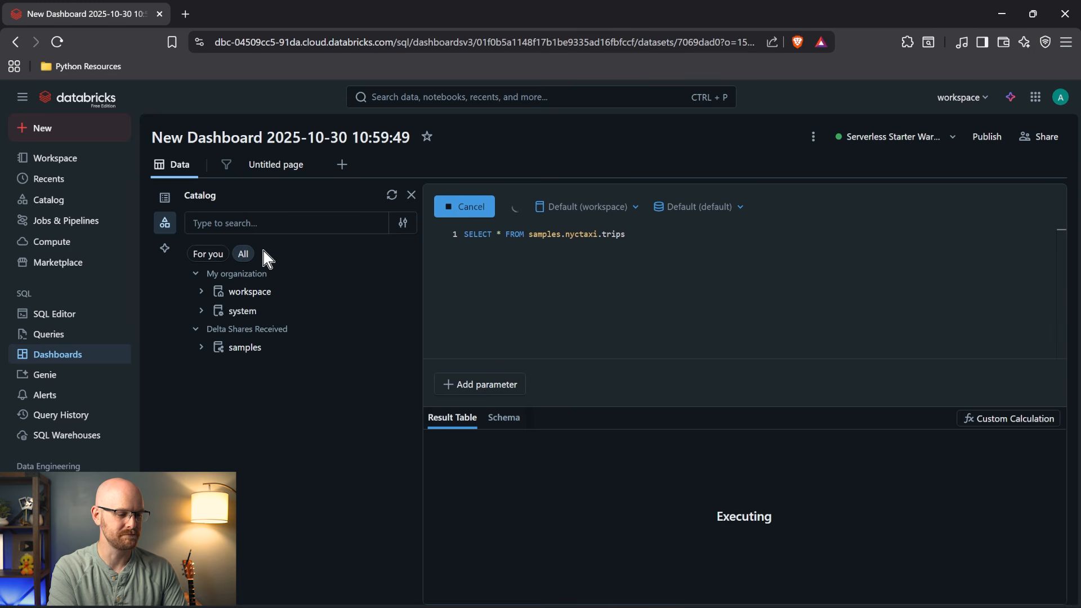
left_click(165, 198)
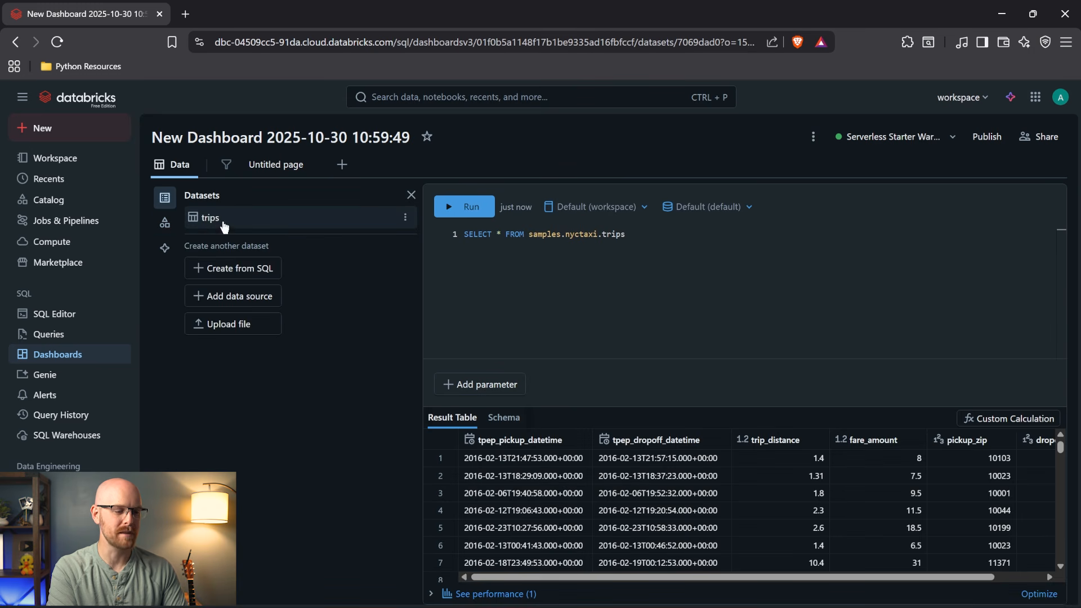
Place a visualization widget on the untitled page and generate it with the assistant prompt "Create a card with the Average fare amount".
left_click(282, 170)
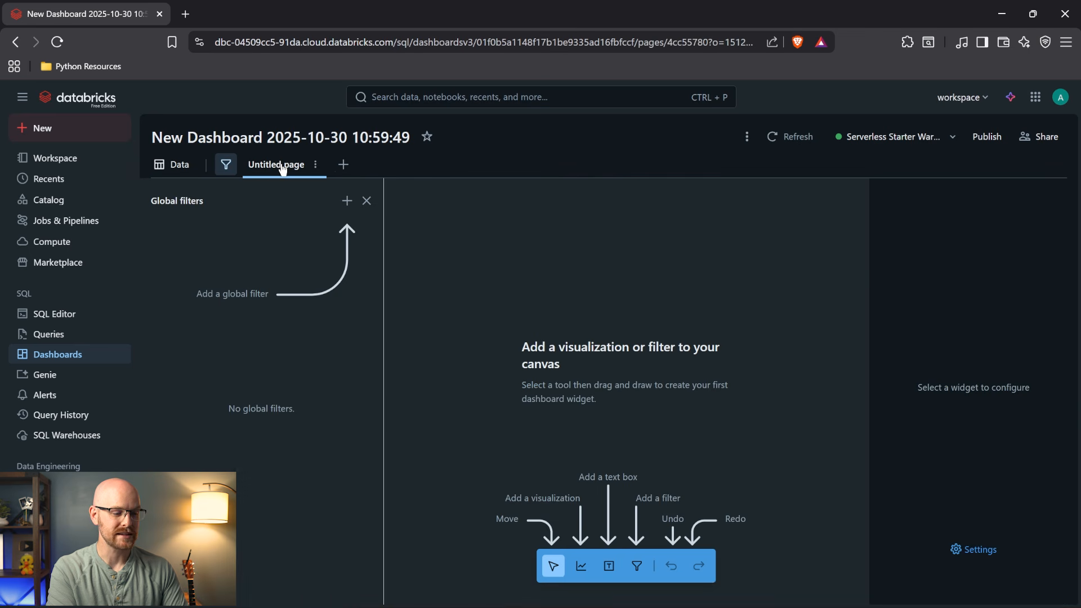
left_click(584, 565)
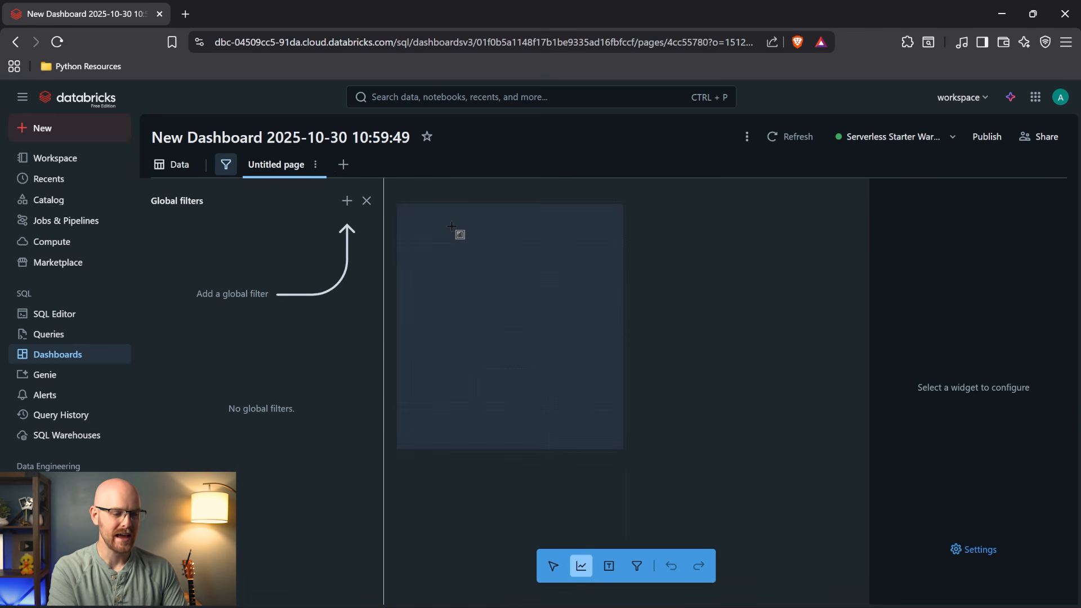
left_click(446, 221)
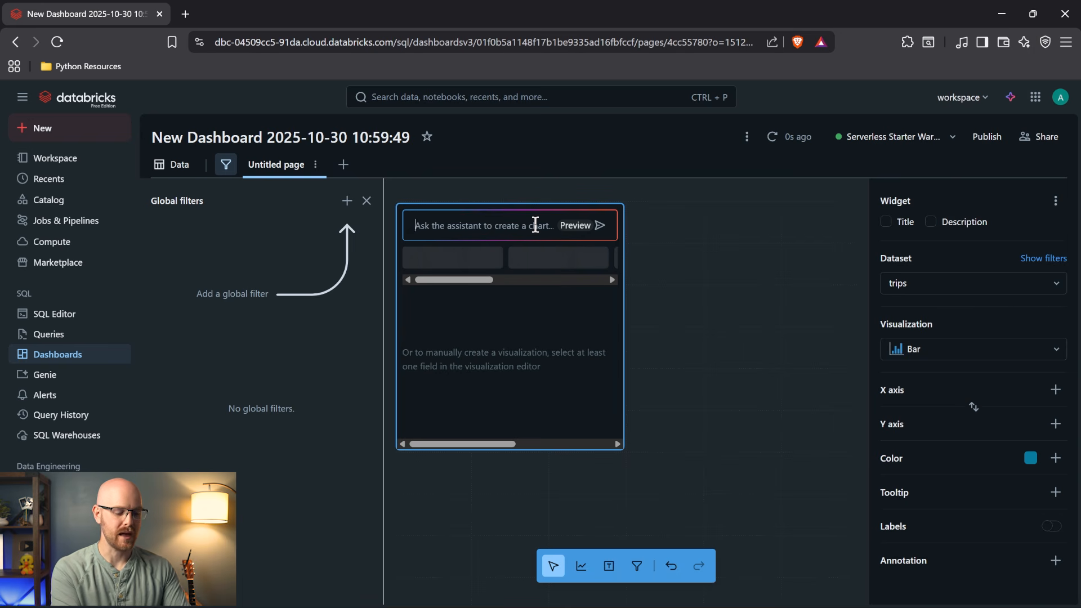
type("Create a card")
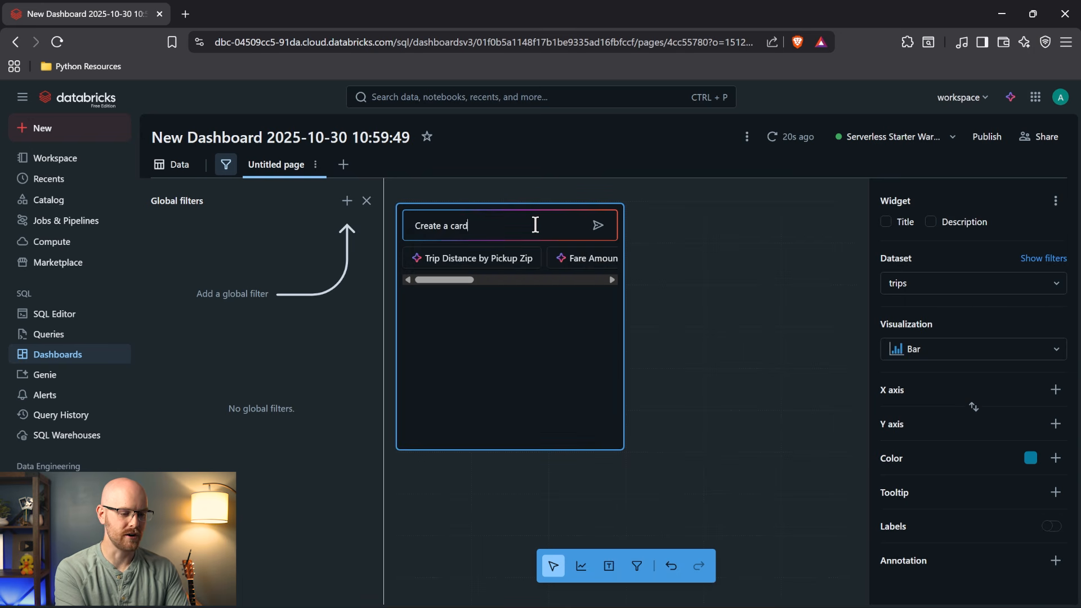
type(" with the Averag")
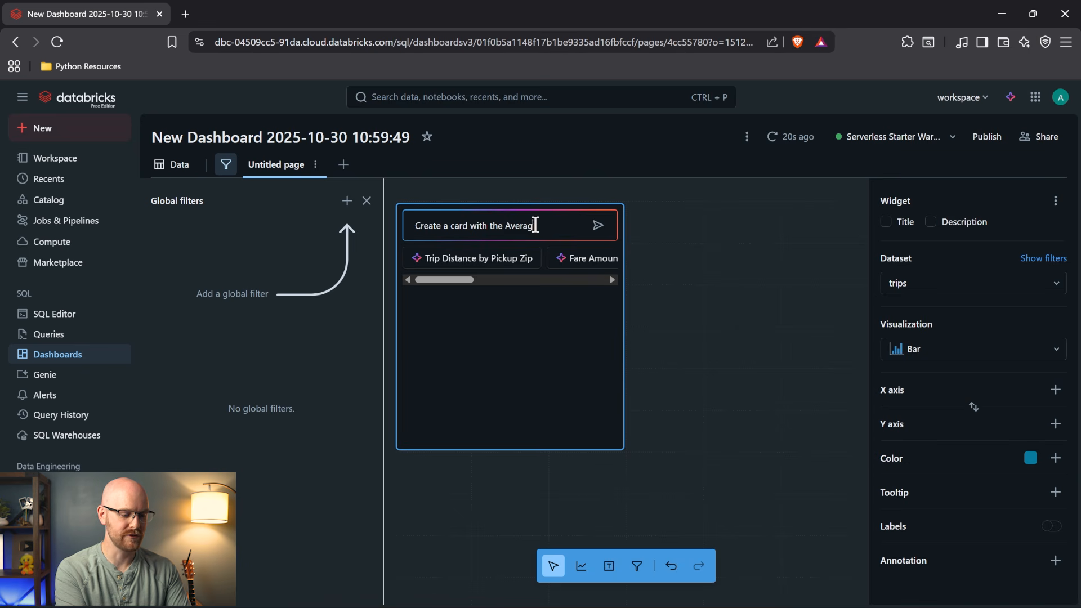
type("e fare amount")
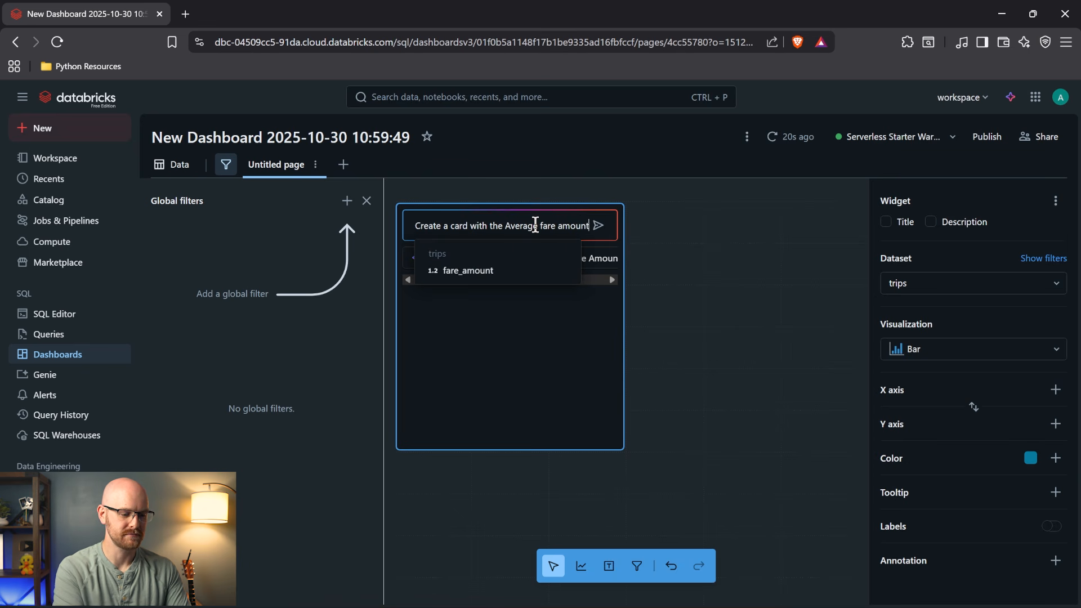
left_click(598, 226)
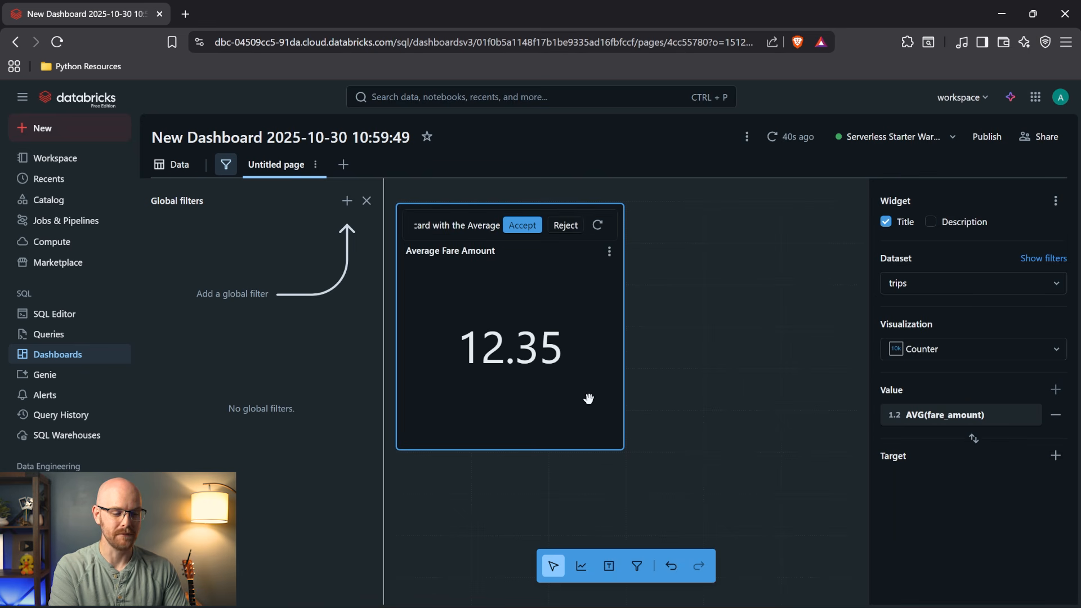
Place a second visualization beside the fare card and generate it with the prompt "Create a line chart with the count of pickup times".
left_click(581, 566)
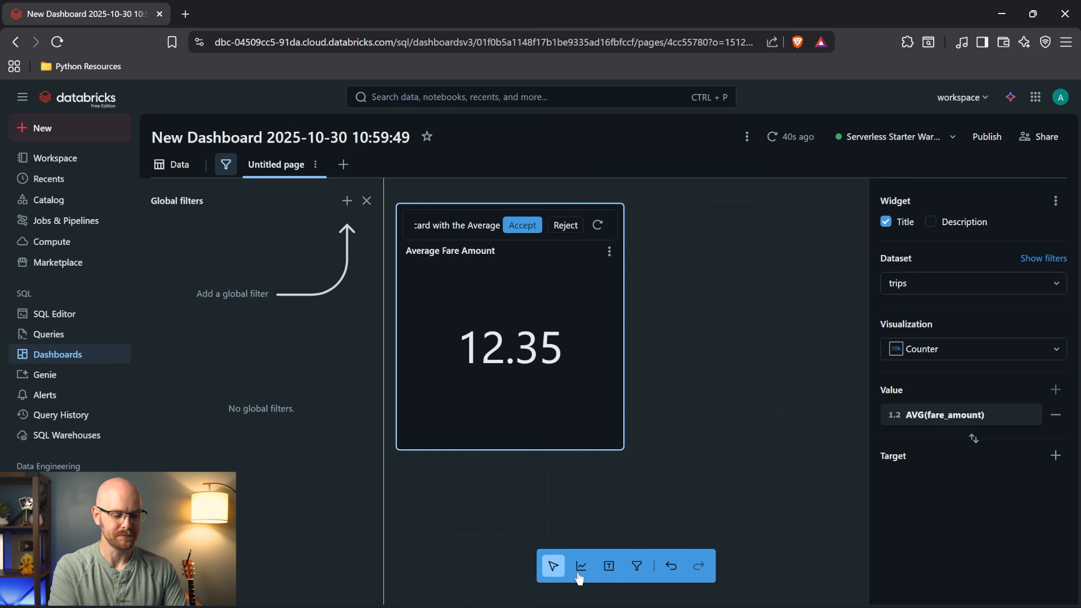
left_click(701, 240)
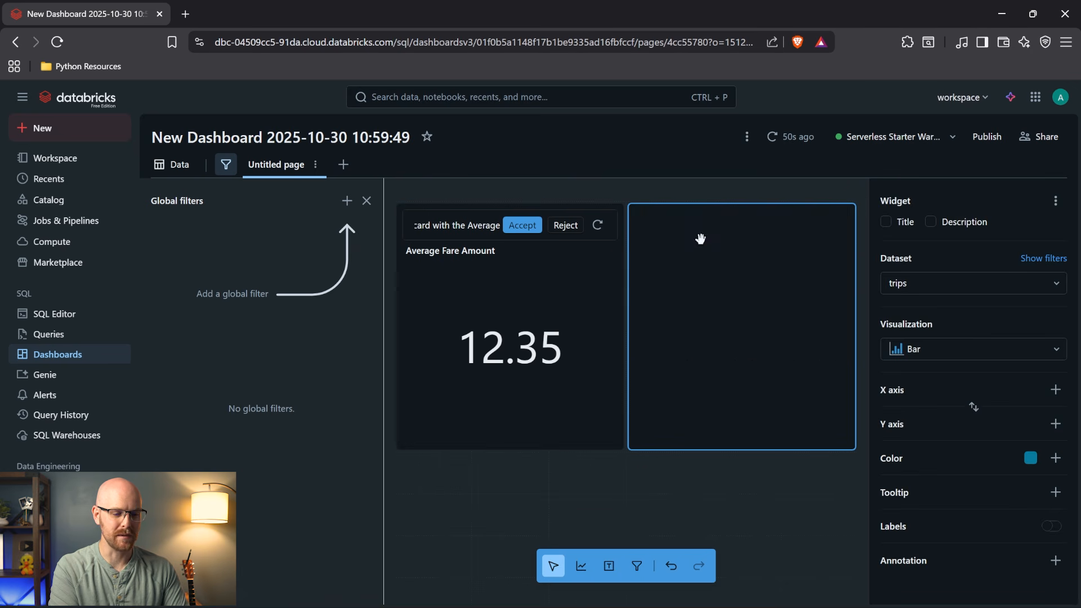
left_click(702, 231)
type("Cr")
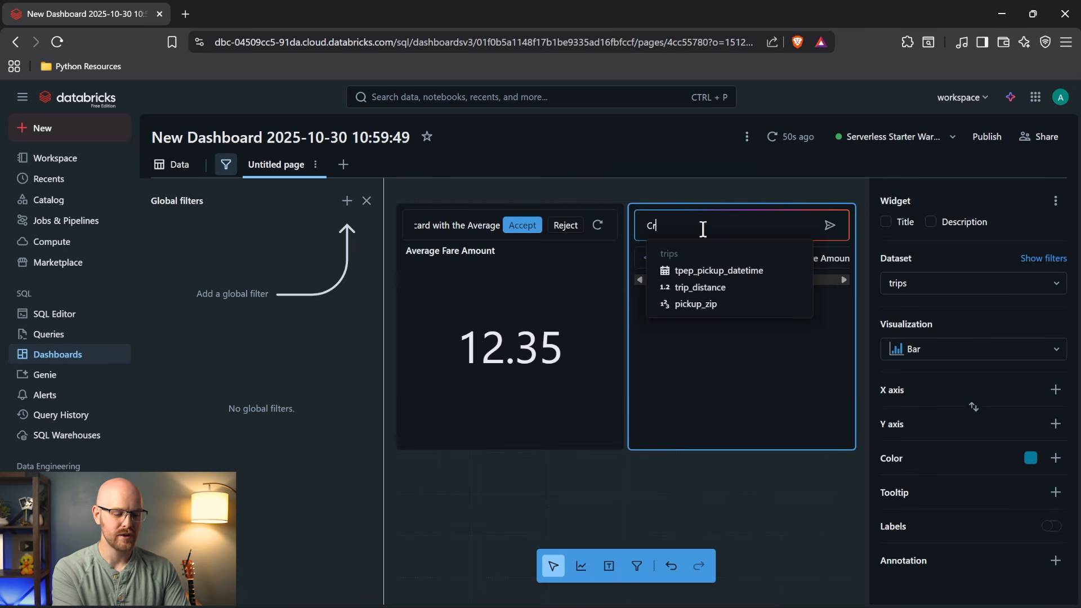
type("eate a line char")
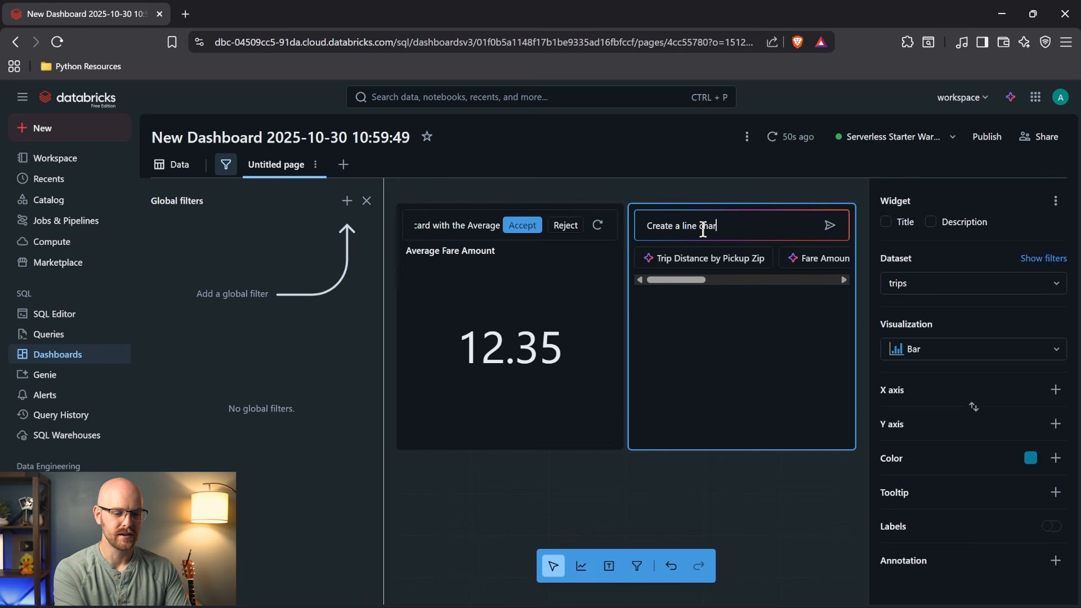
type("t with the c")
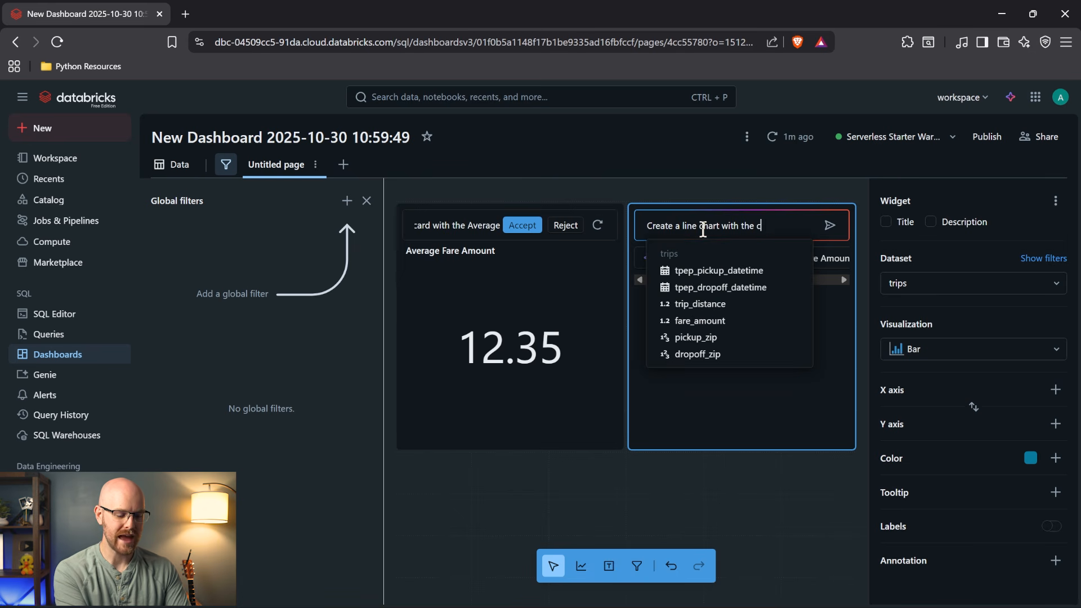
type("ount of pic")
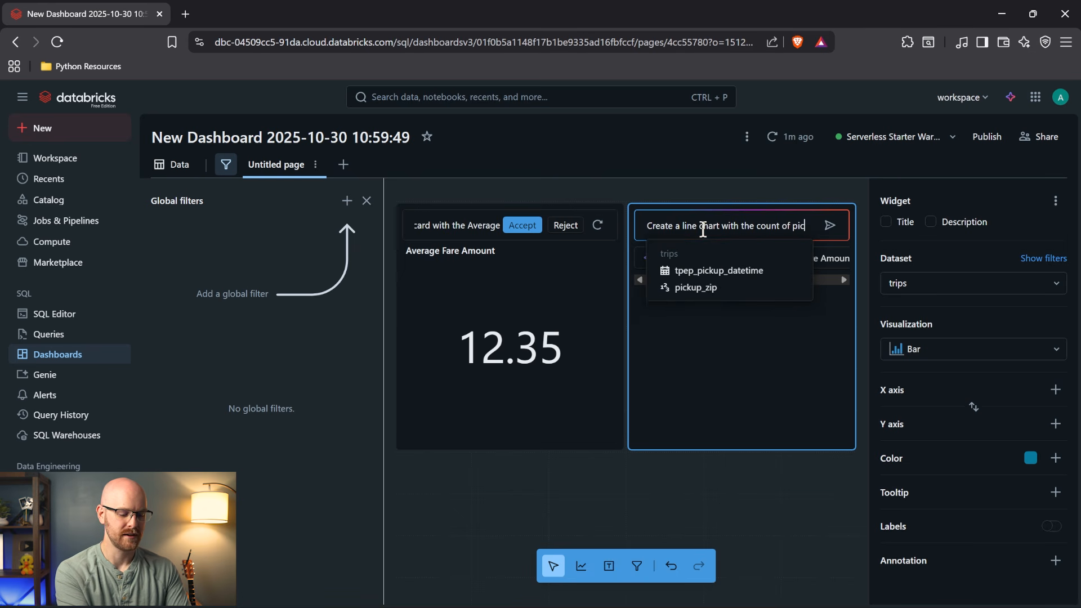
type("kup times")
key("Return")
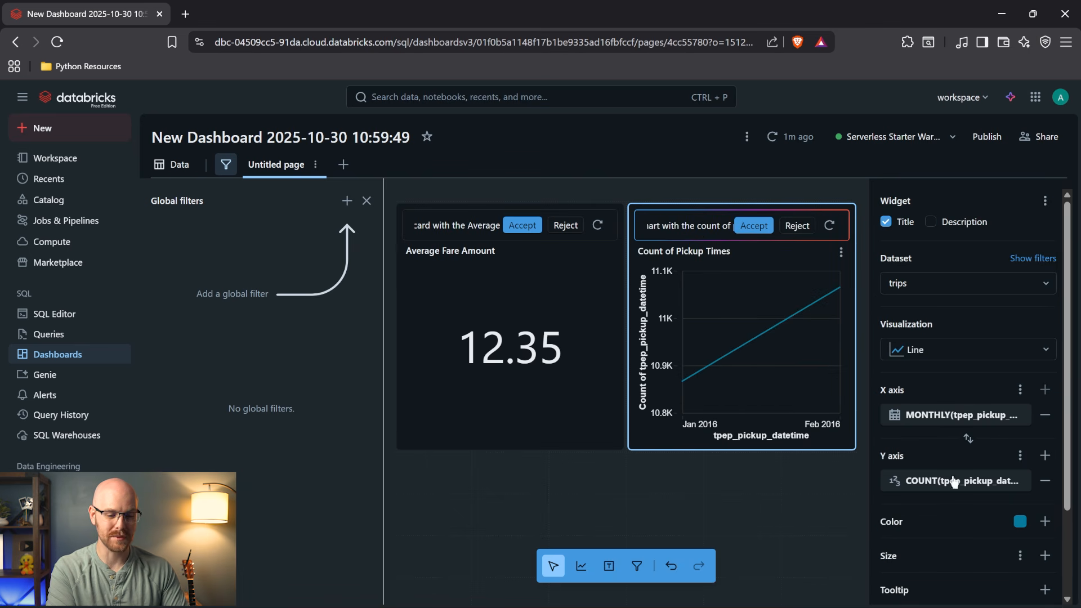
Set the line chart's X-axis transform to DAILY and accept the generated fare card and line chart.
left_click(1018, 421)
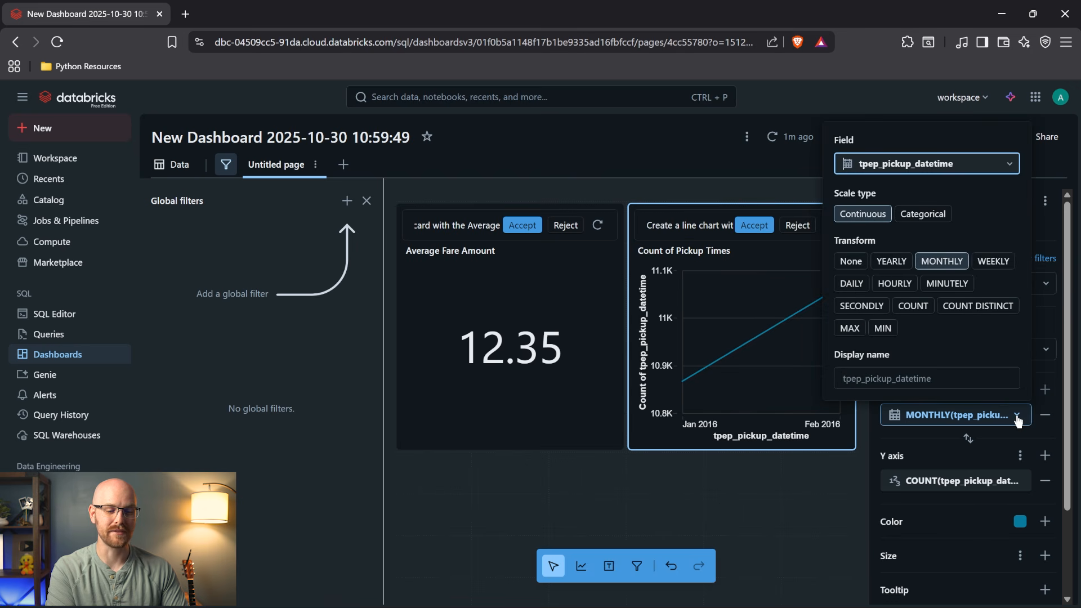
left_click(851, 284)
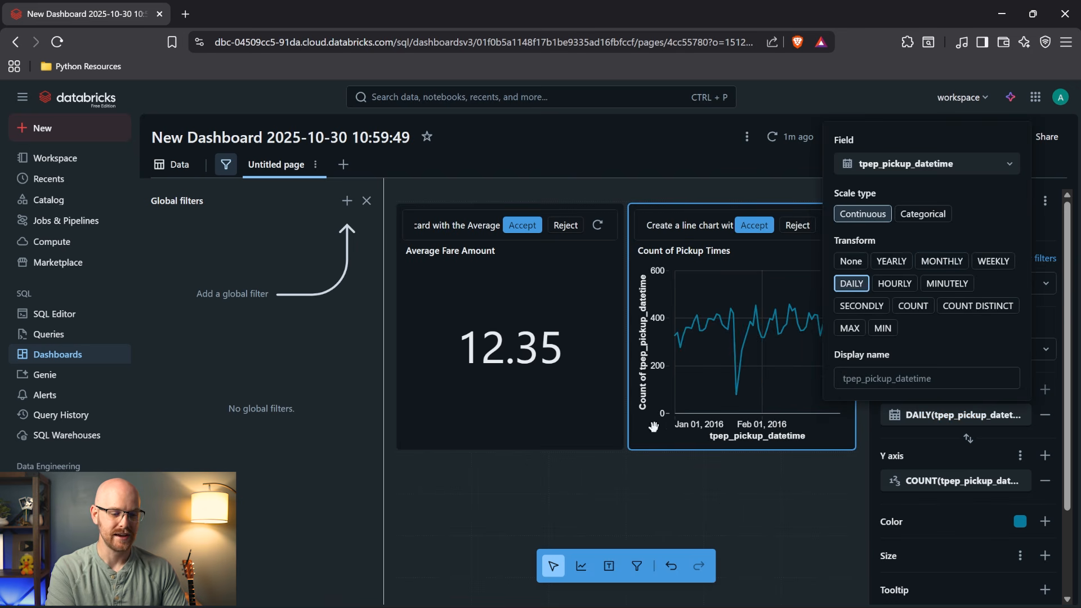
key("Escape")
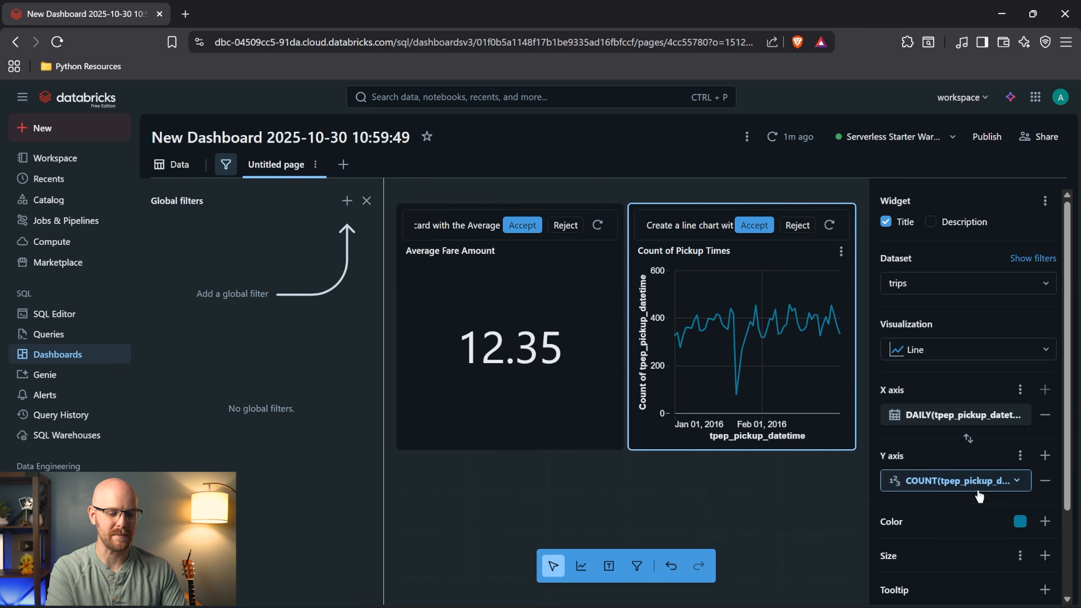
left_click(521, 226)
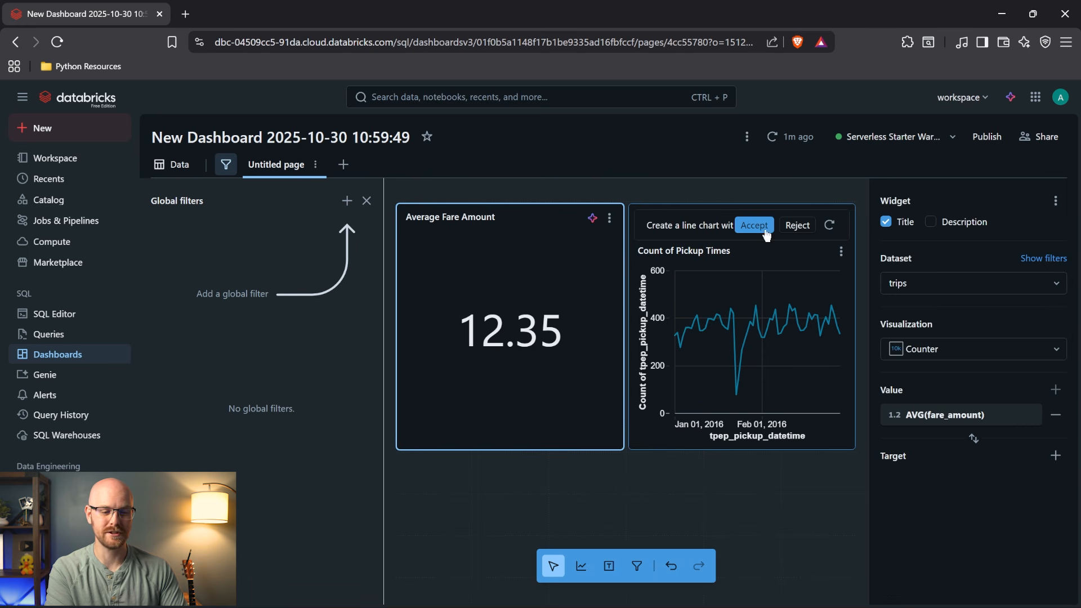
left_click(754, 226)
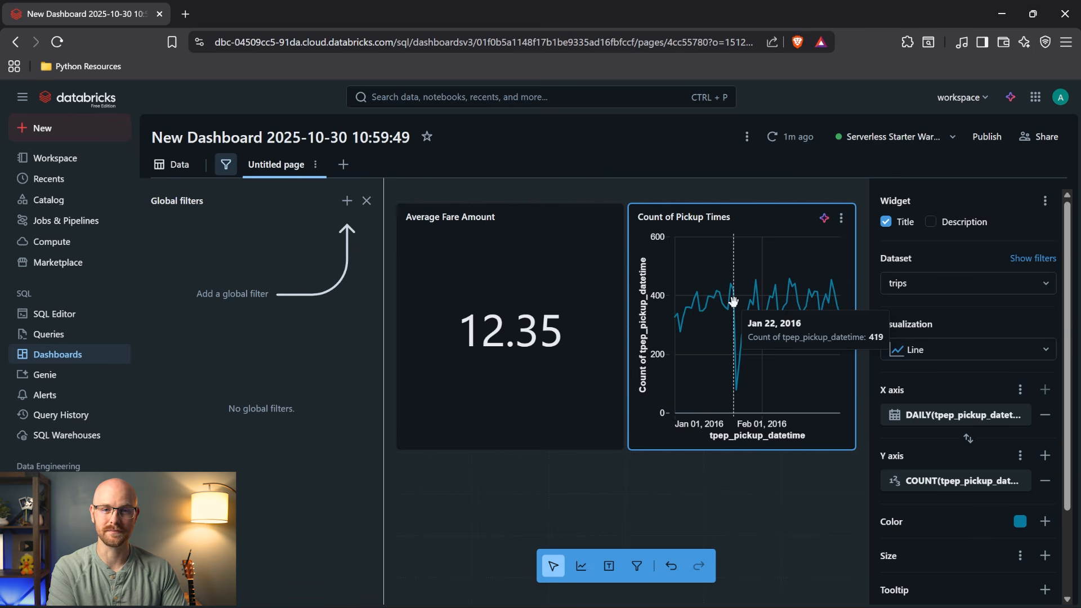
Ask the assistant to edit the pickup times line chart with the prompt "Change the daily to hourly" and accept its change.
left_click(824, 218)
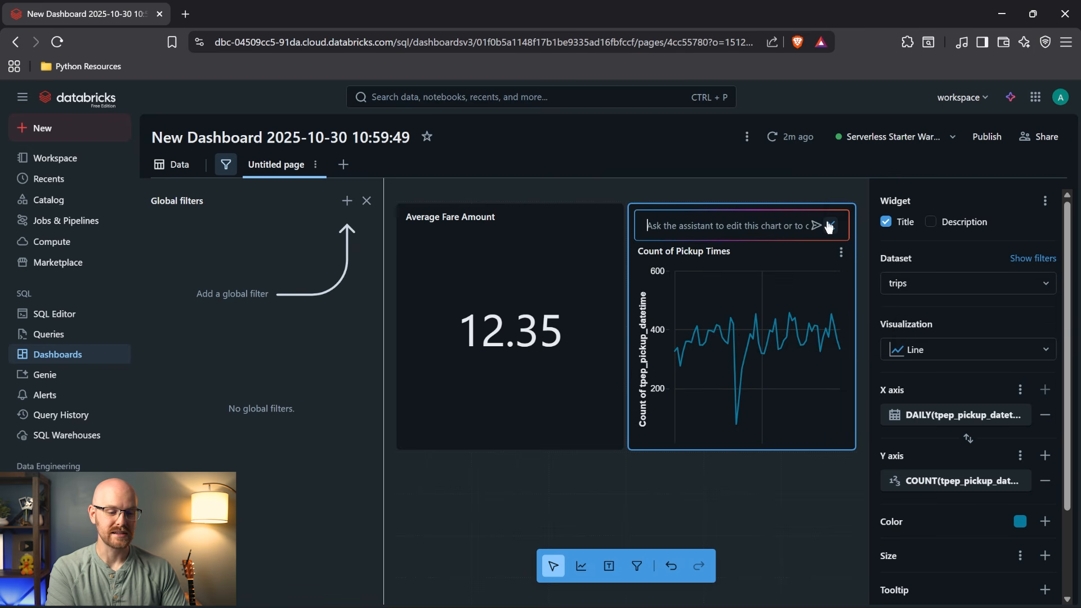
left_click(779, 226)
type("Change the dialy")
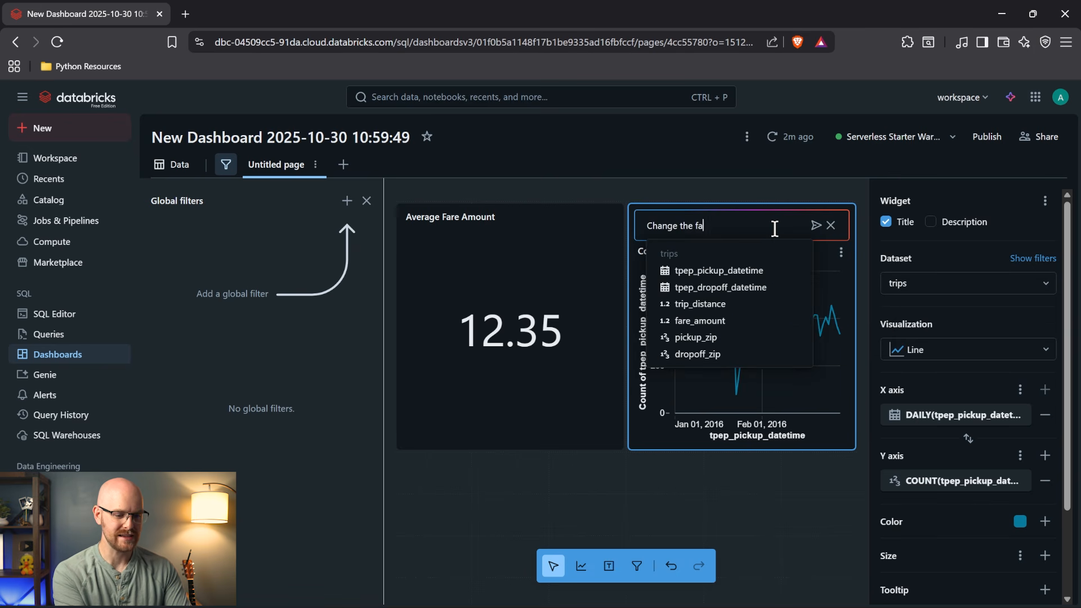
key("BackSpace")
key("BackSpace")
key("BackSpace")
key("BackSpace")
key("BackSpace")
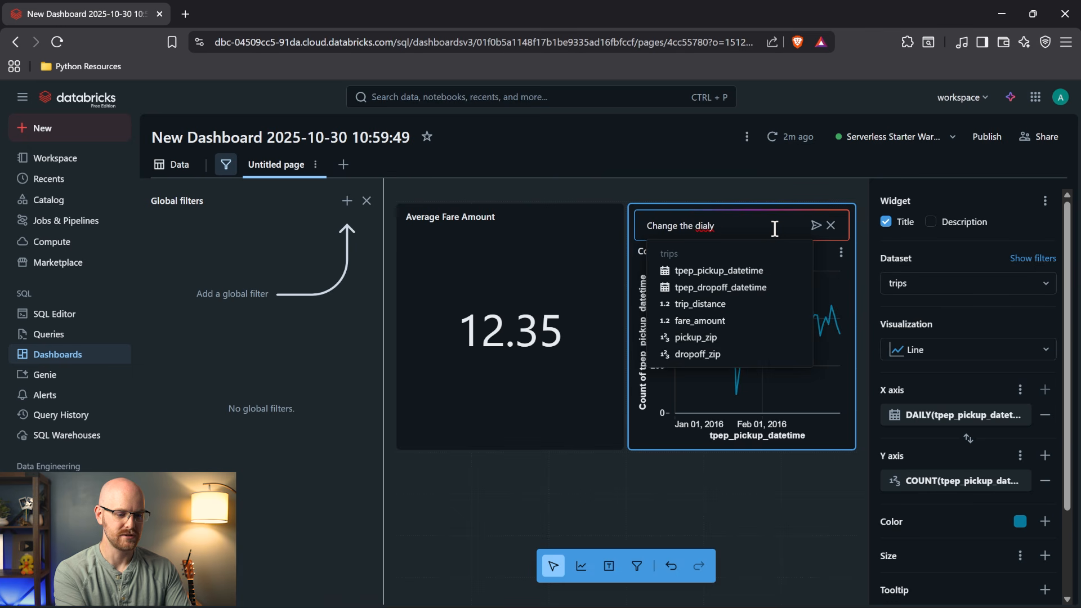
type("aily to hourly")
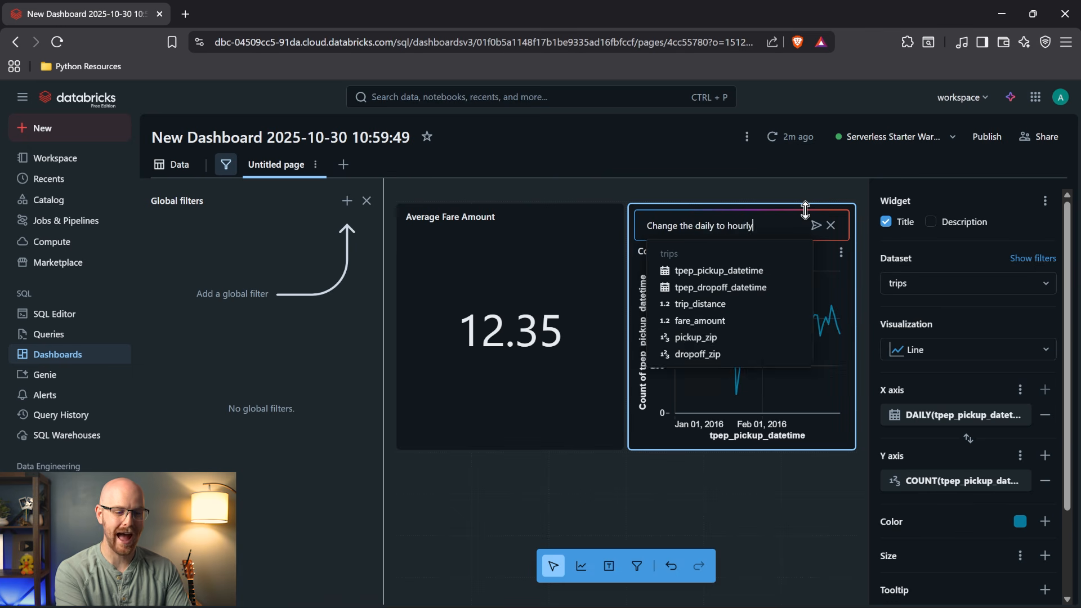
key("Return")
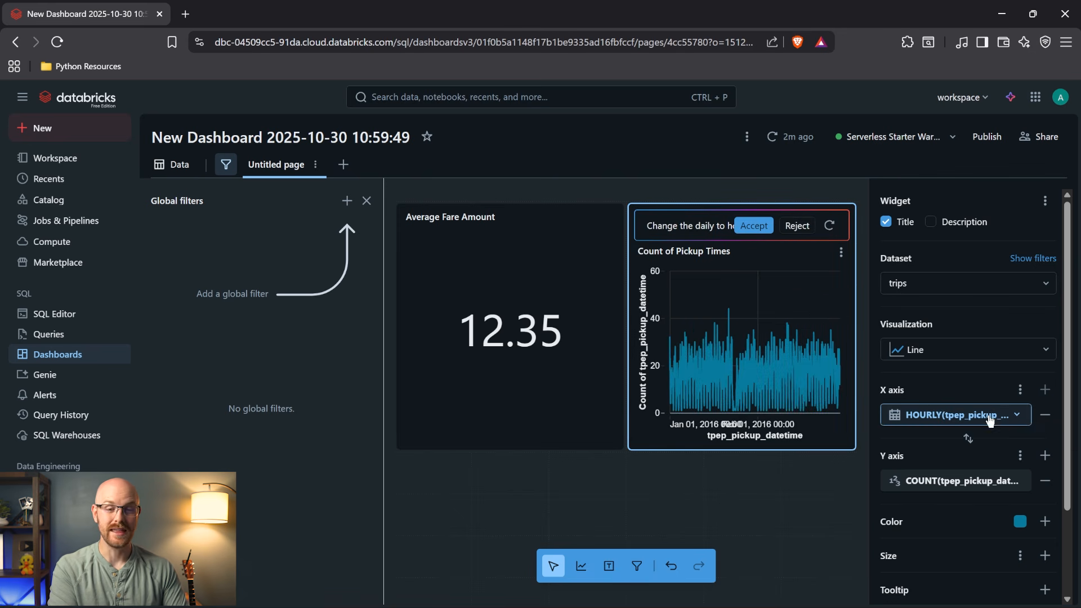
left_click(753, 228)
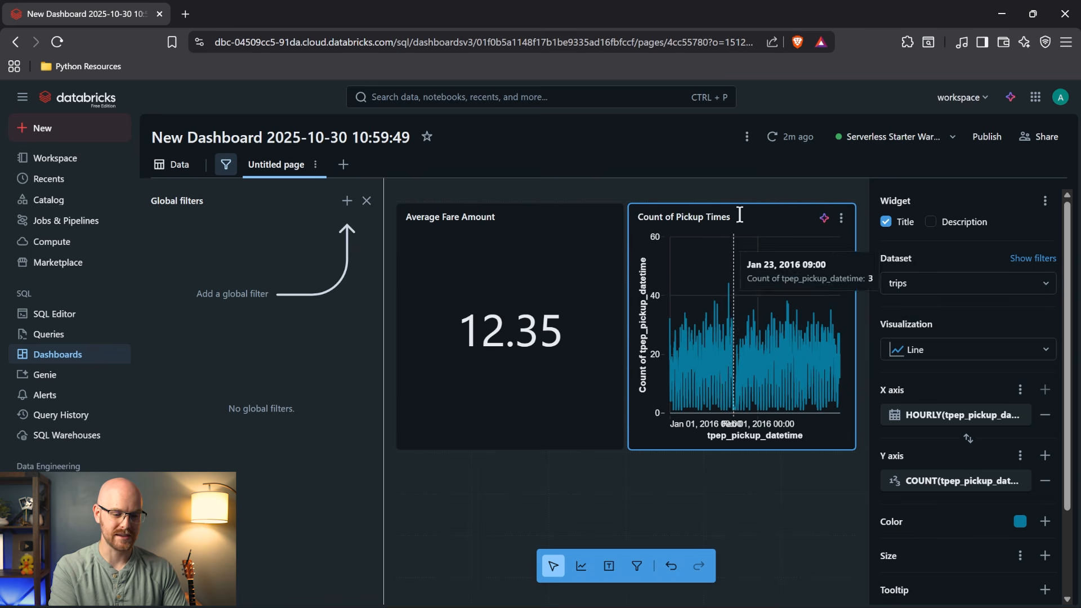
Widen the pickup times line chart to the full width of the dashboard page and close the global filters.
left_click_drag(625, 282, 394, 280)
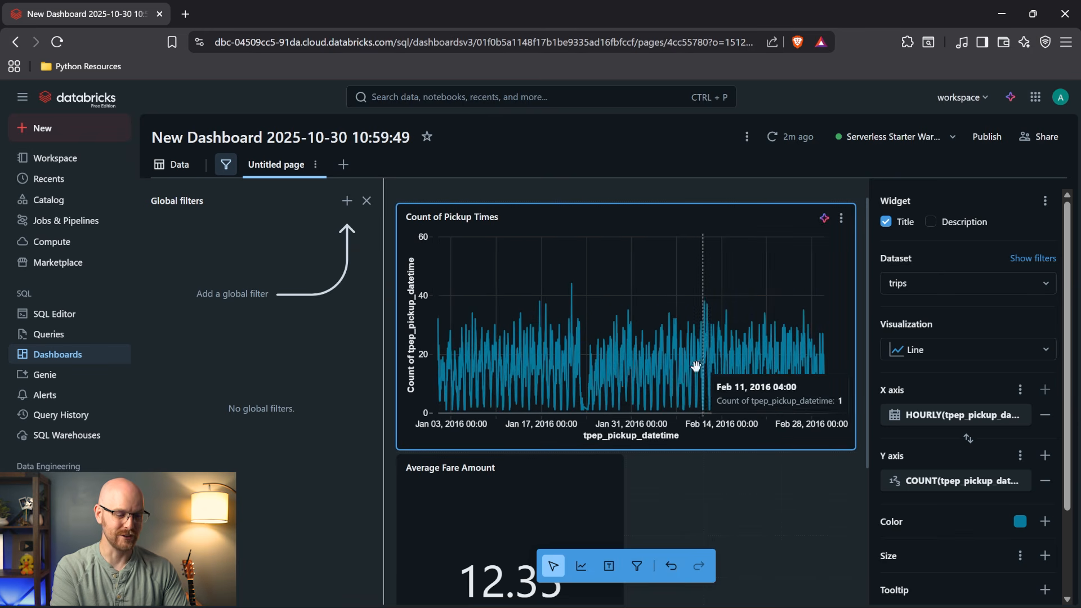
left_click(366, 201)
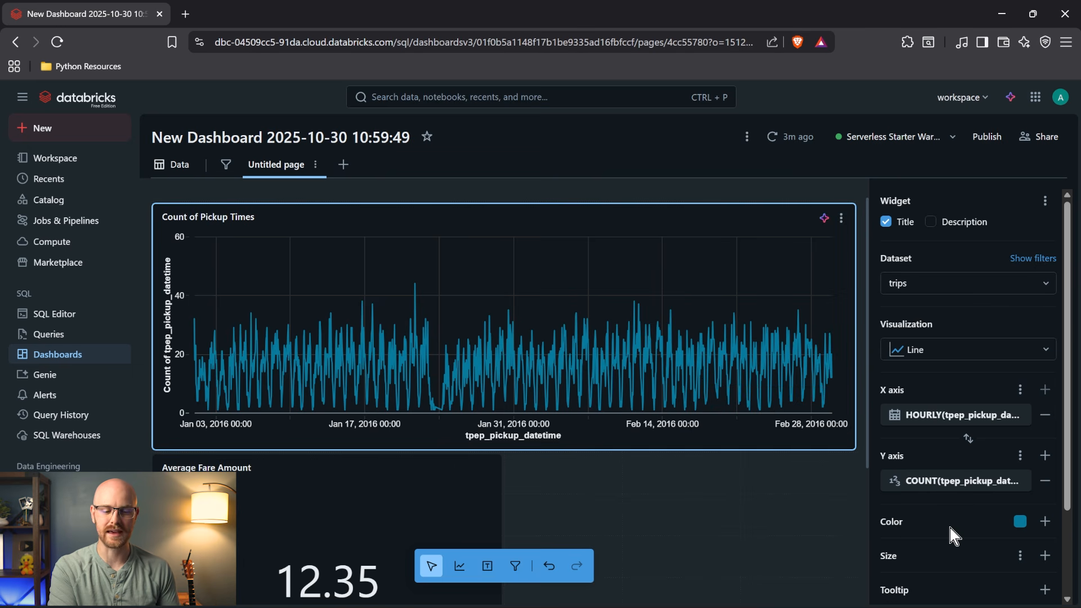
Apply the assistant prompt "add labels" to the pickup times chart, accept the change, and switch the labels back off.
scroll(949, 535, "down", 2)
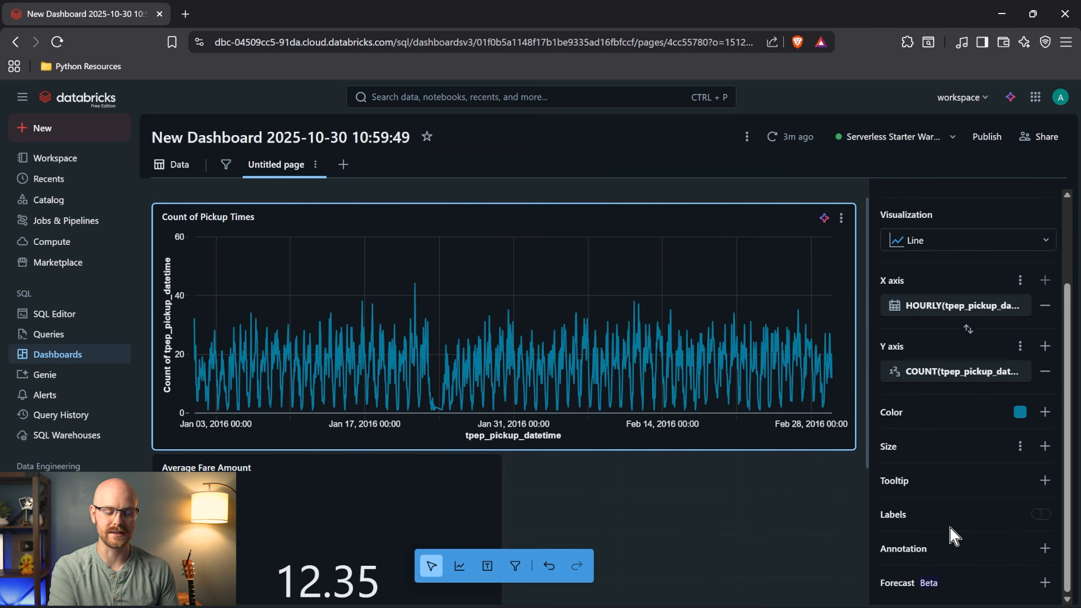
scroll(948, 521, "up", 2)
left_click(826, 219)
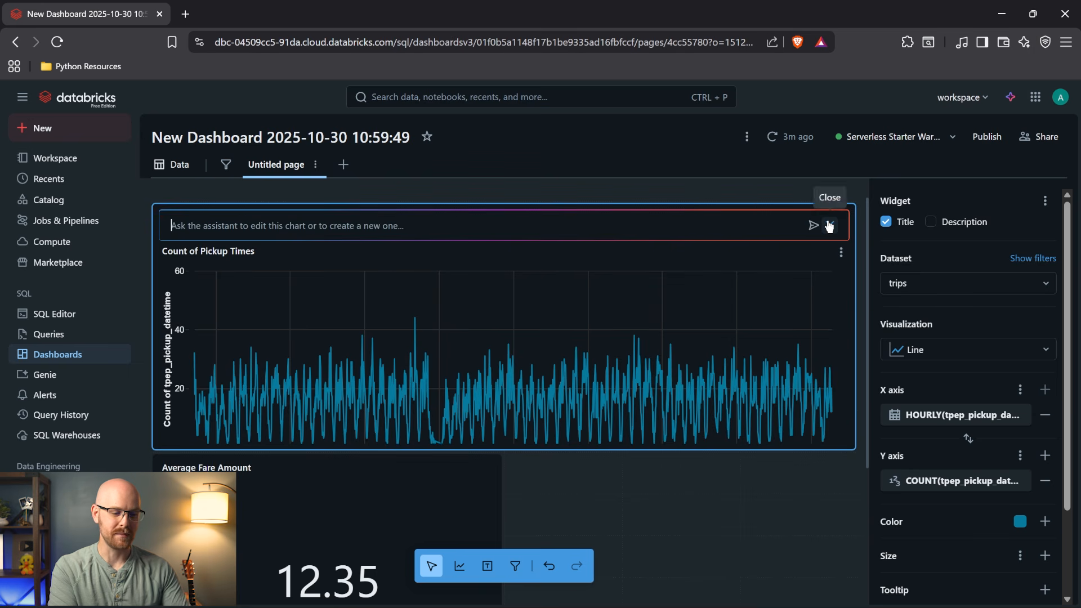
left_click(639, 227)
type("add labels")
key("Return")
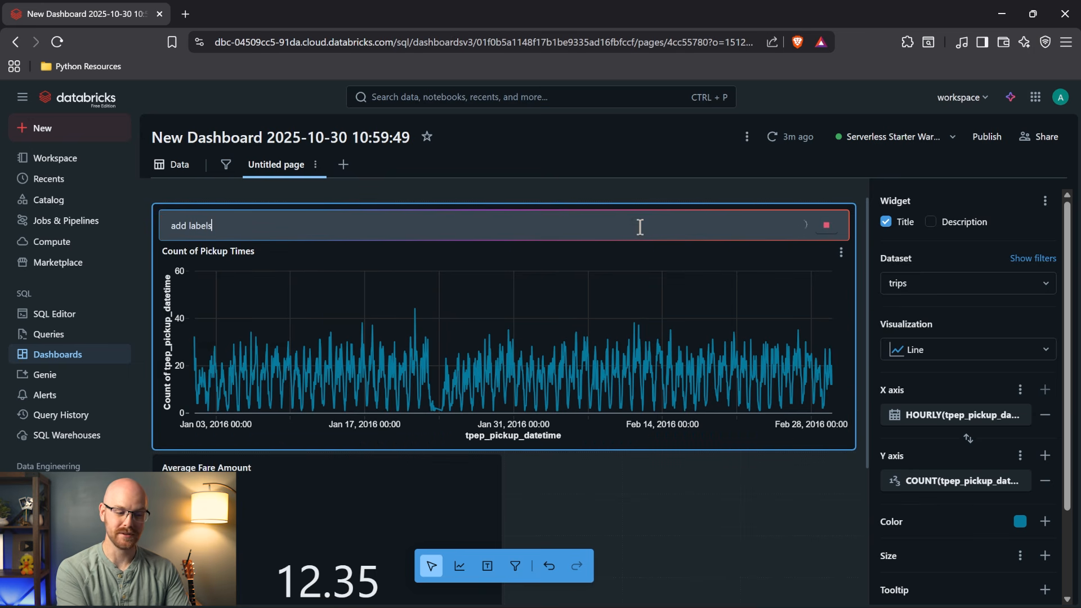
scroll(972, 345, "down", 2)
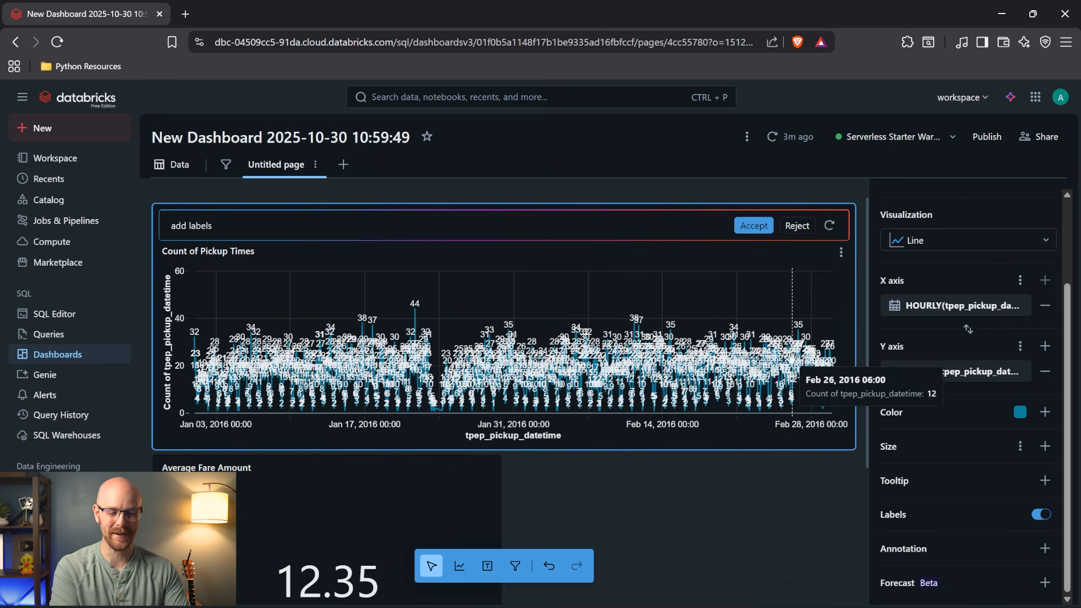
left_click(749, 227)
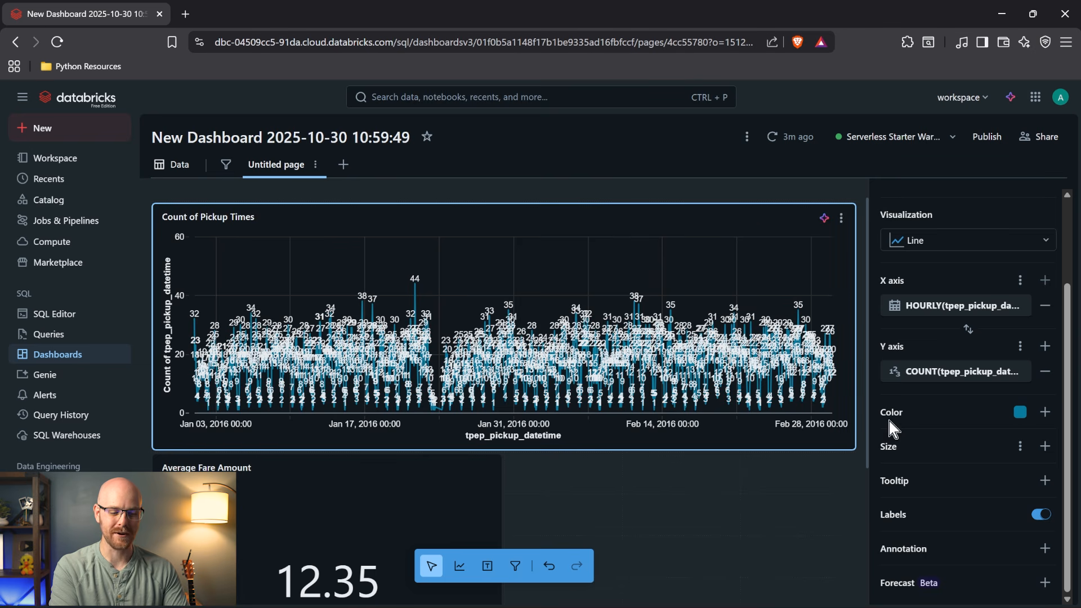
left_click(1041, 519)
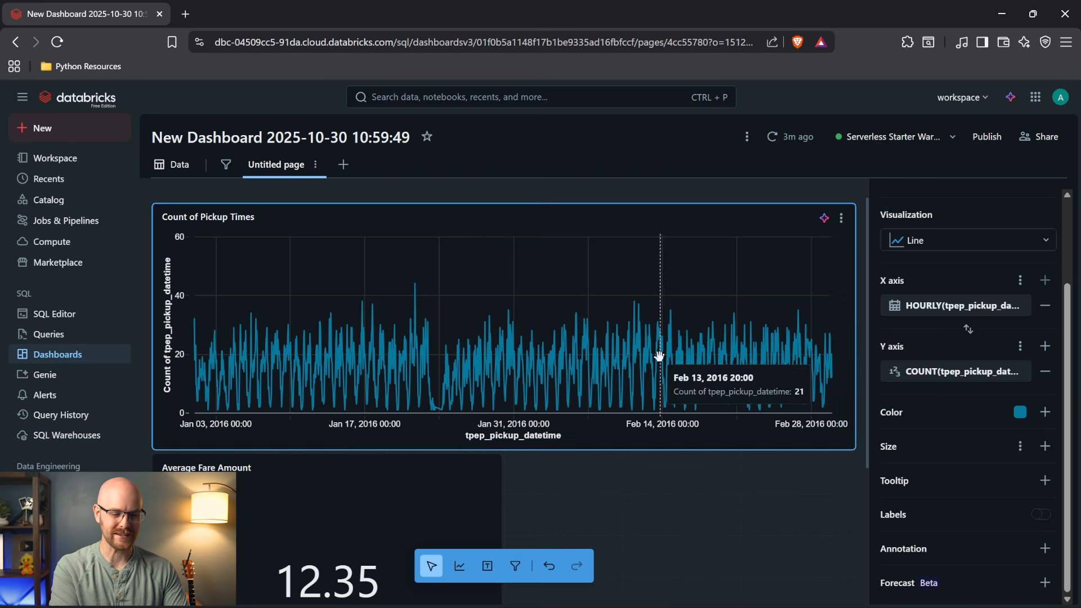
Set the pickup times chart's X-axis transform to WEEKLY and turn on its labels.
left_click(955, 305)
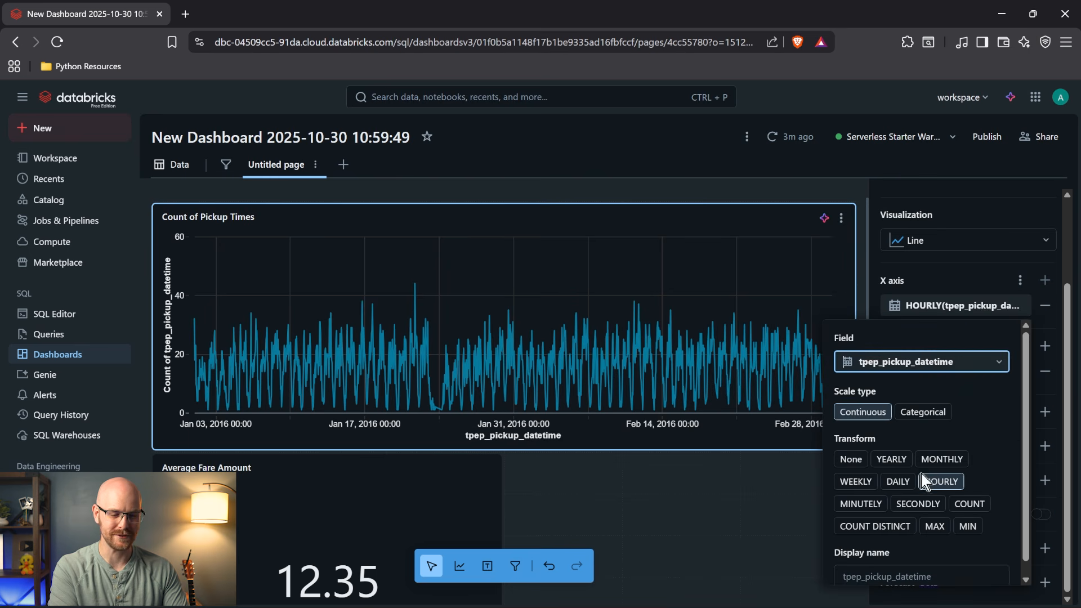
left_click(861, 482)
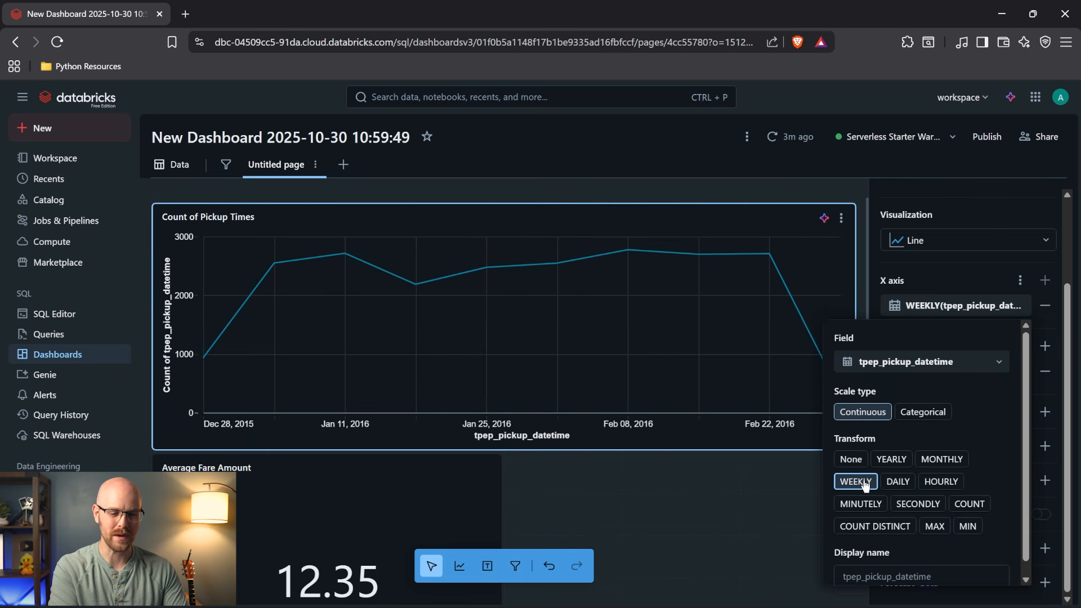
left_click(973, 196)
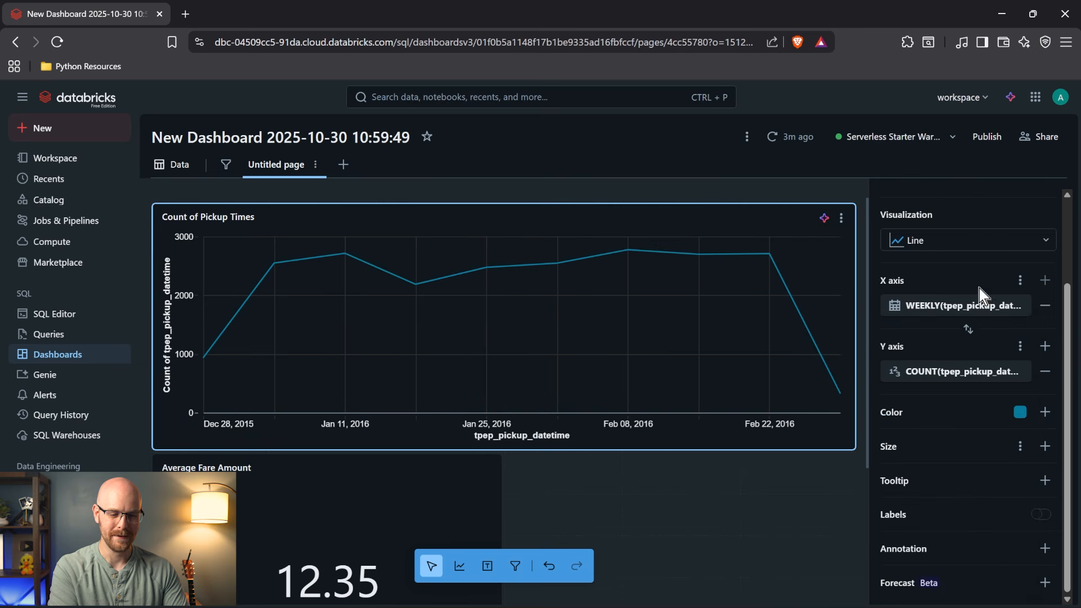
left_click(1040, 514)
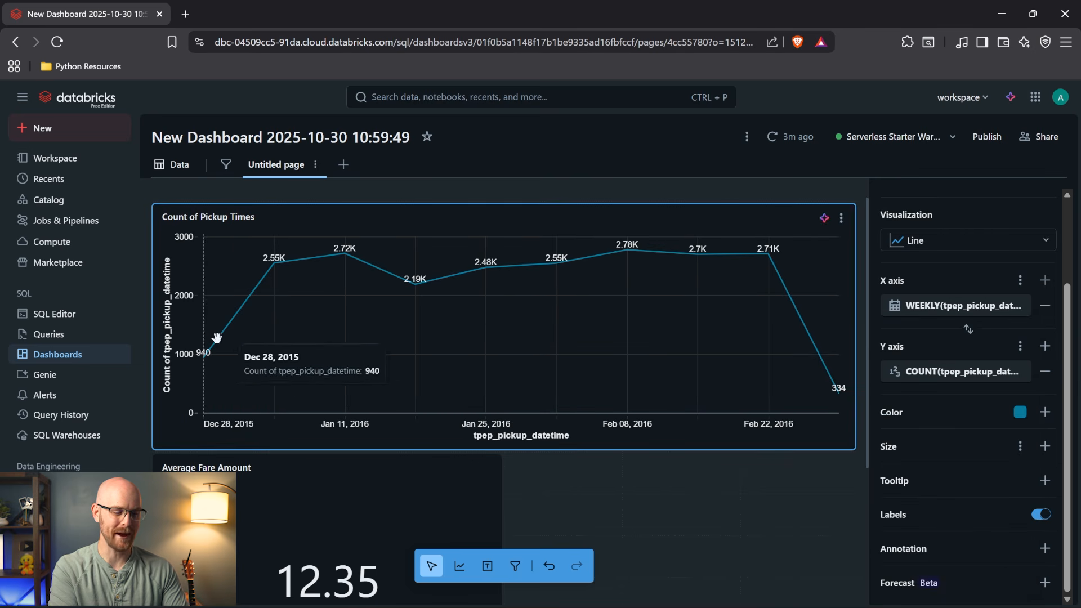